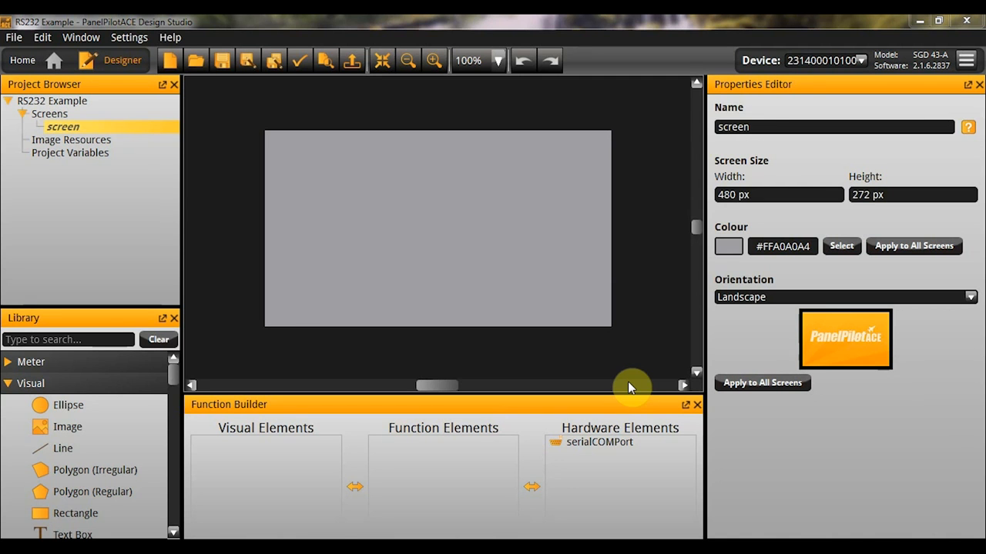
{"action": "left_click", "coordinate": [628, 383]}
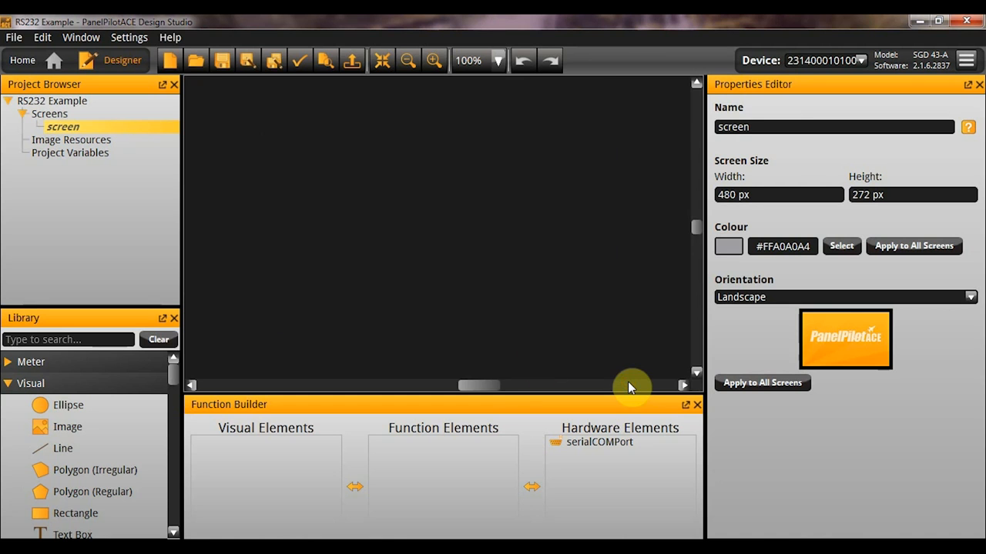
{"action": "left_click", "coordinate": [481, 385]}
{"action": "left_click_drag", "start_coordinate": [481, 384], "coordinate": [441, 383]}
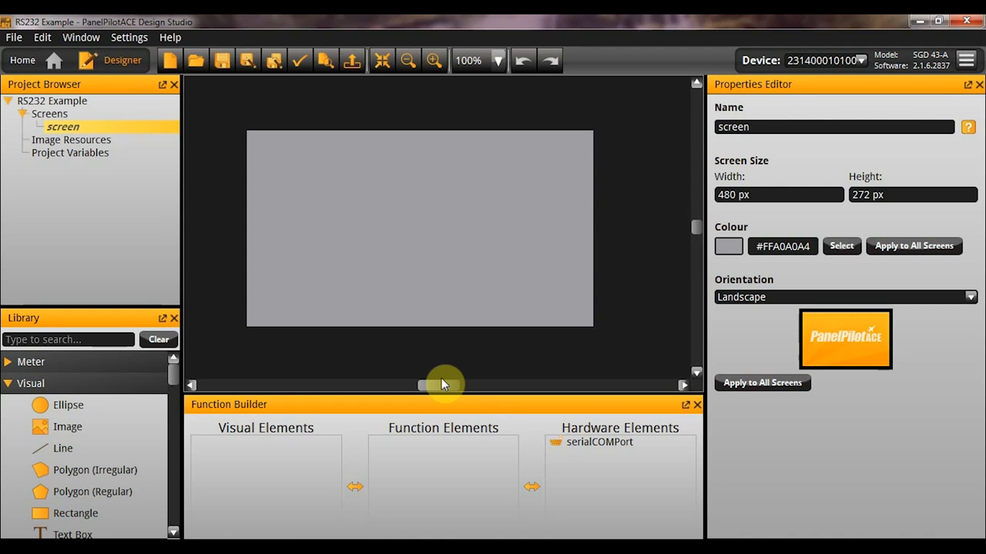
- Set the serialCOMPort element's service type to Terminal and review its baud rate and stop bit options
{"action": "left_click", "coordinate": [604, 445]}
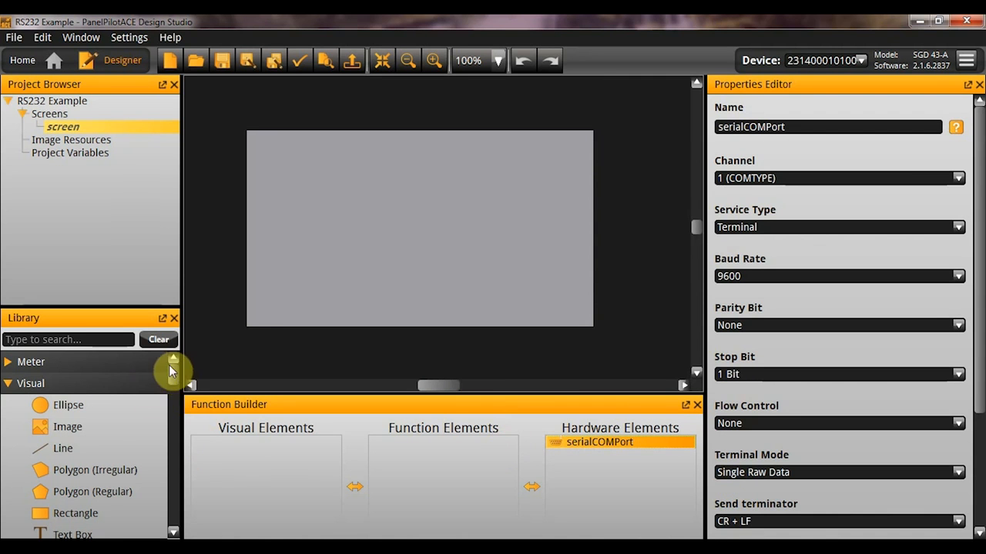
{"action": "left_click_drag", "start_coordinate": [171, 367], "coordinate": [127, 508]}
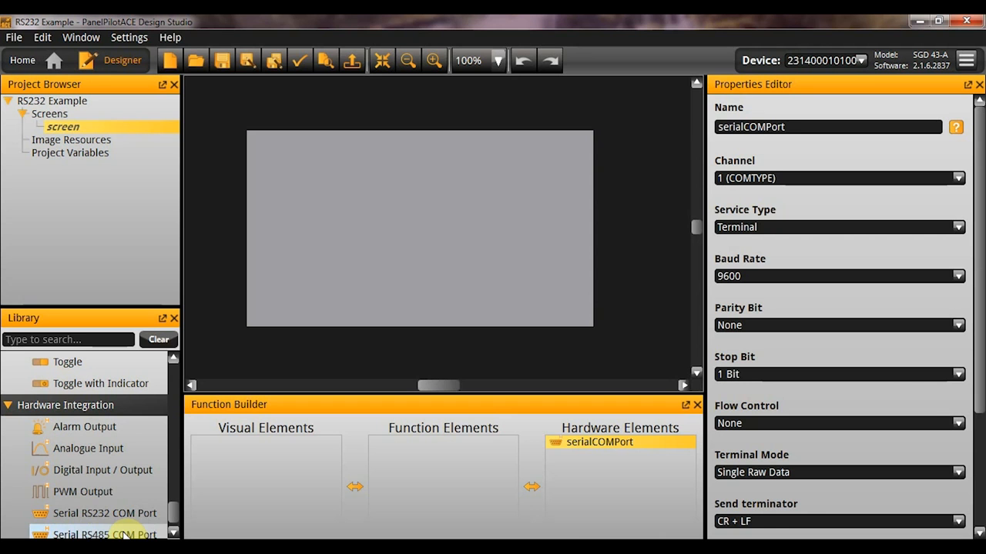
{"action": "left_click", "coordinate": [638, 443]}
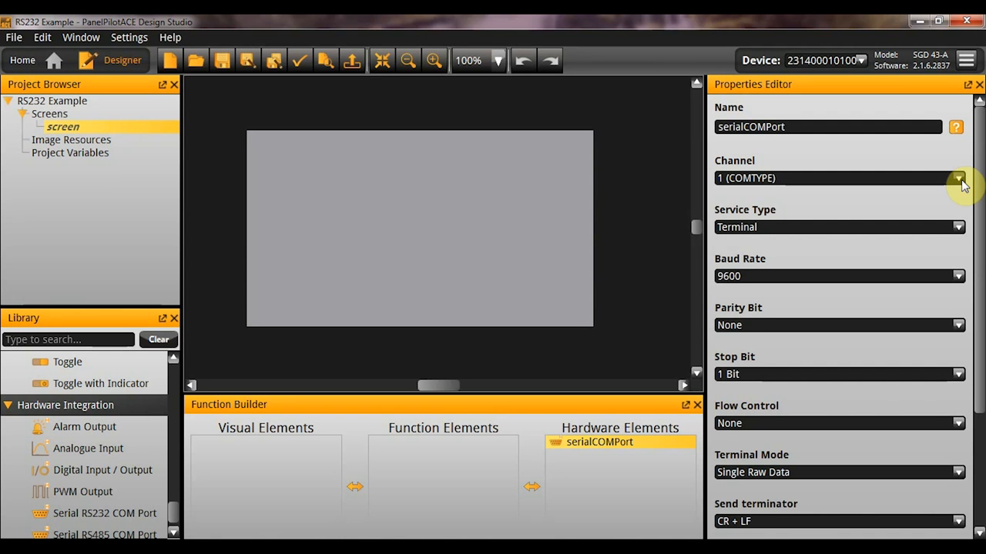
{"action": "left_click", "coordinate": [785, 233]}
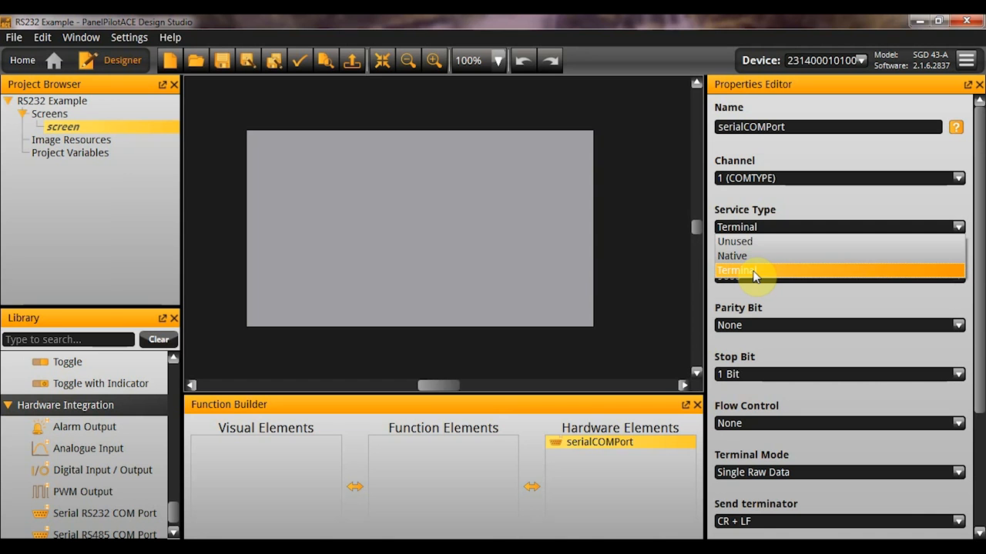
{"action": "left_click", "coordinate": [752, 270]}
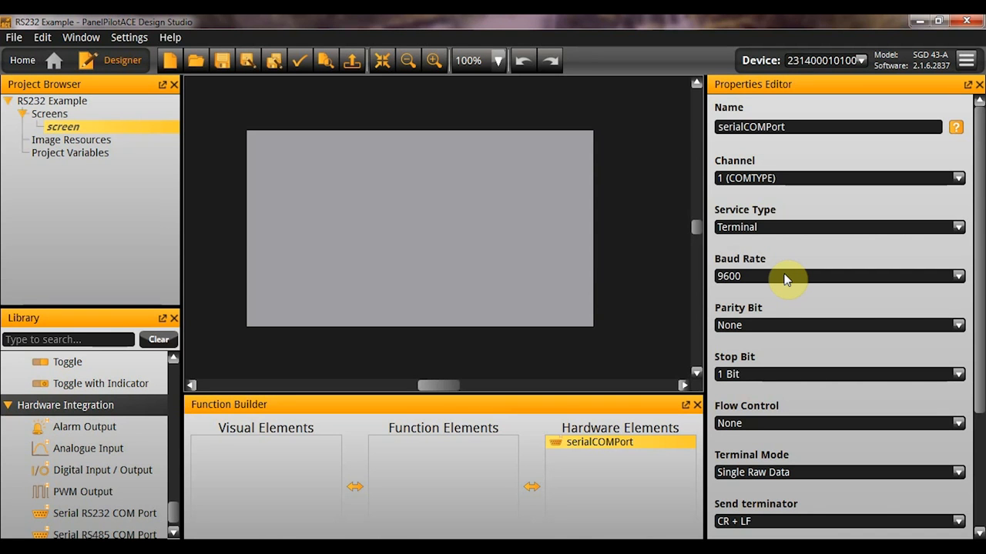
{"action": "left_click", "coordinate": [787, 276]}
{"action": "left_click", "coordinate": [859, 371]}
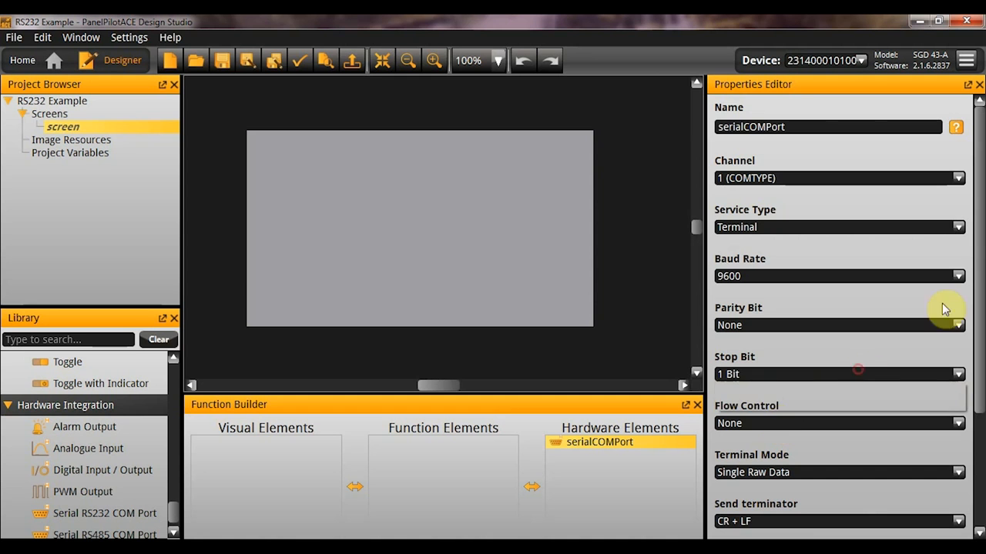
- Set the serial COM port's terminal mode to Multiple Raw Data and review its send terminator options
{"action": "left_click_drag", "start_coordinate": [980, 256], "coordinate": [982, 368]}
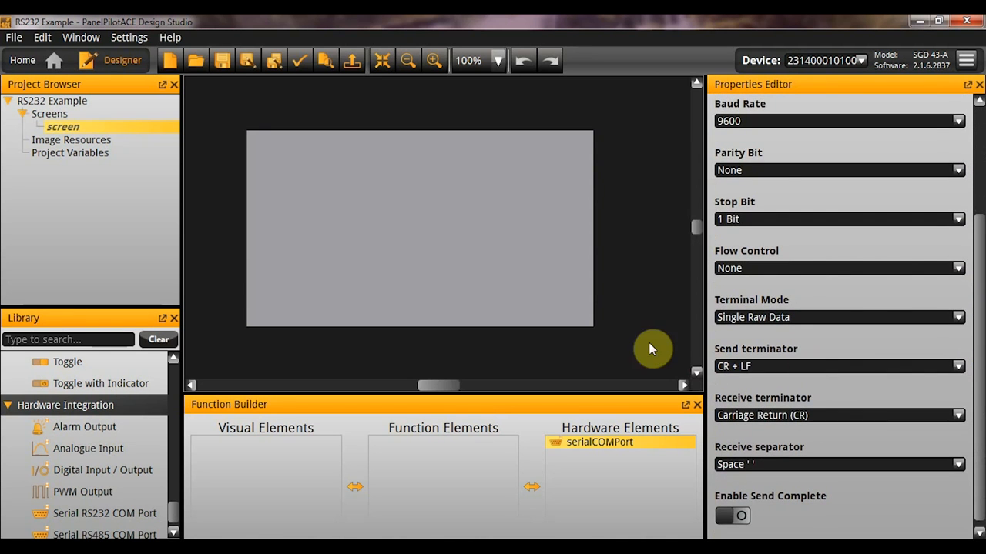
{"action": "left_click", "coordinate": [817, 318]}
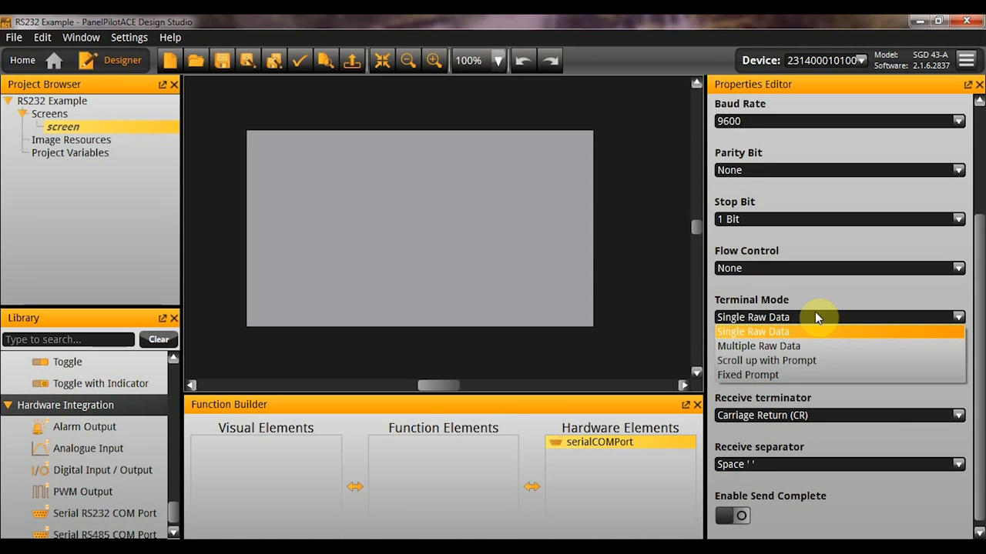
{"action": "left_click", "coordinate": [814, 315]}
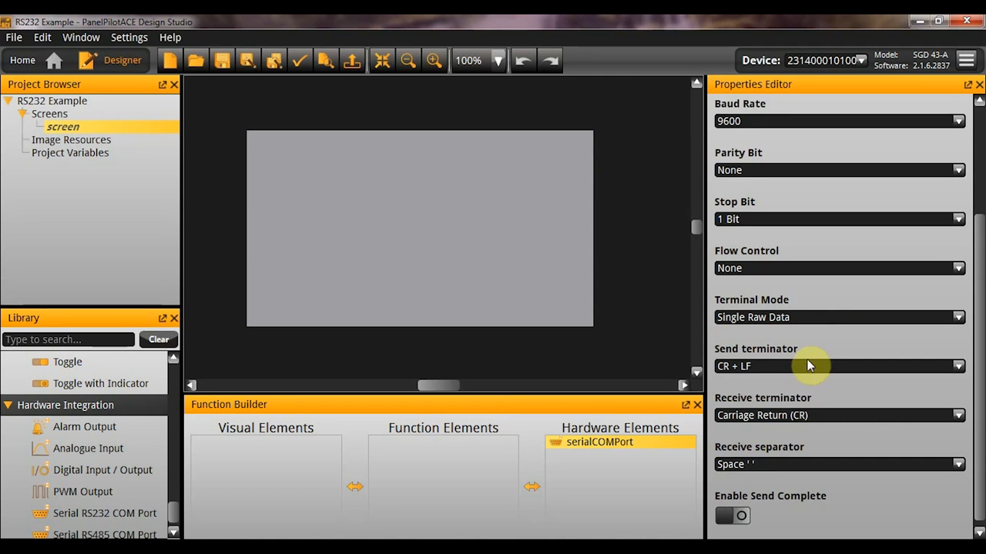
{"action": "left_click", "coordinate": [803, 319]}
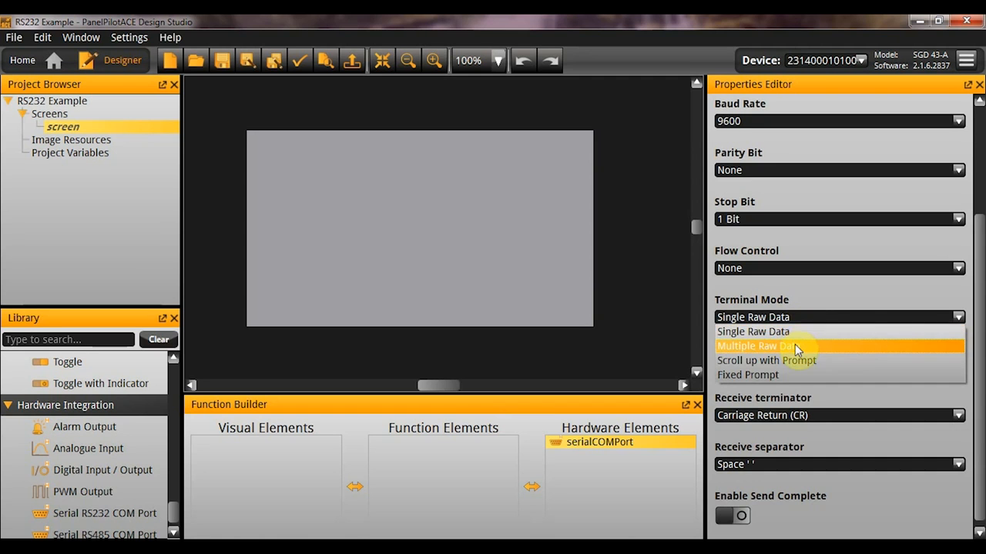
{"action": "left_click", "coordinate": [795, 345]}
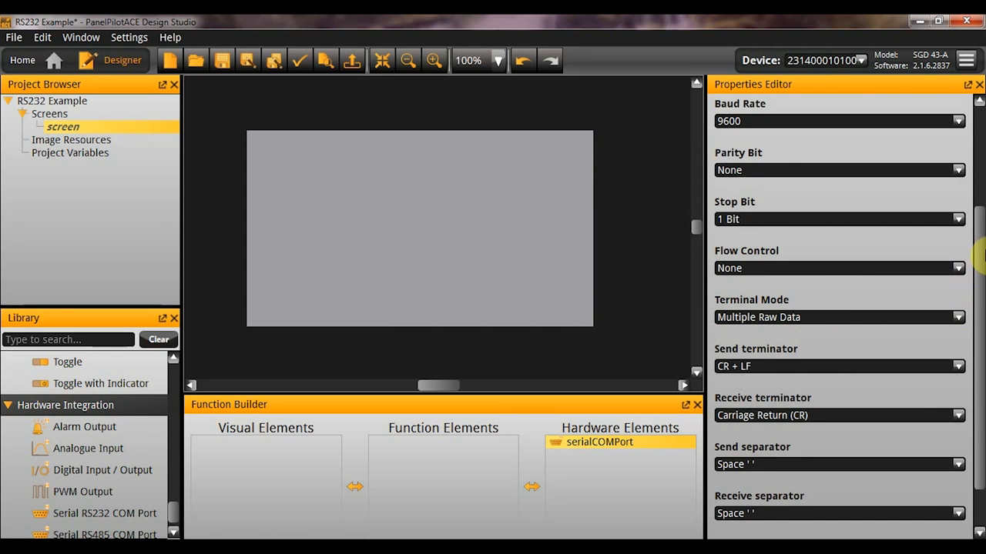
{"action": "left_click_drag", "start_coordinate": [979, 221], "coordinate": [981, 269]}
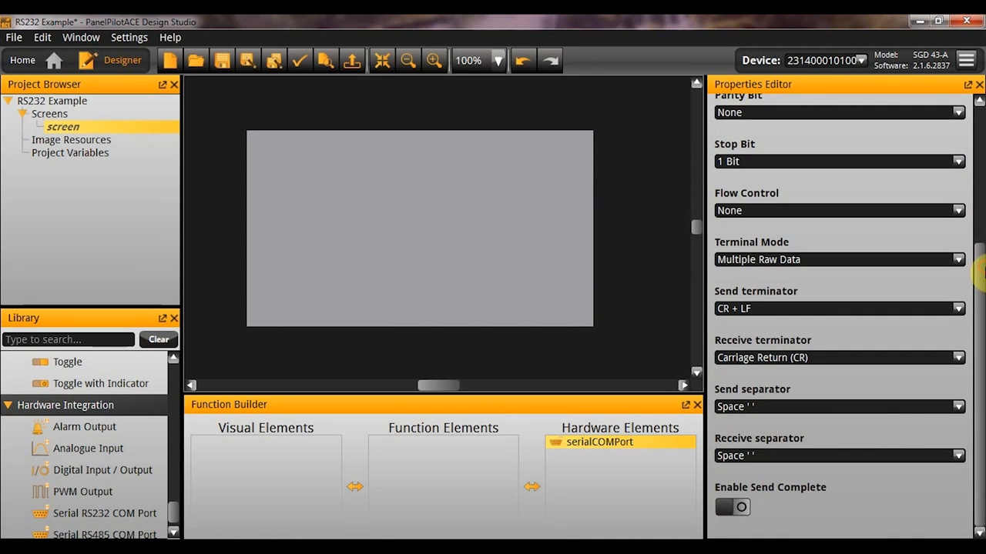
{"action": "left_click", "coordinate": [818, 304]}
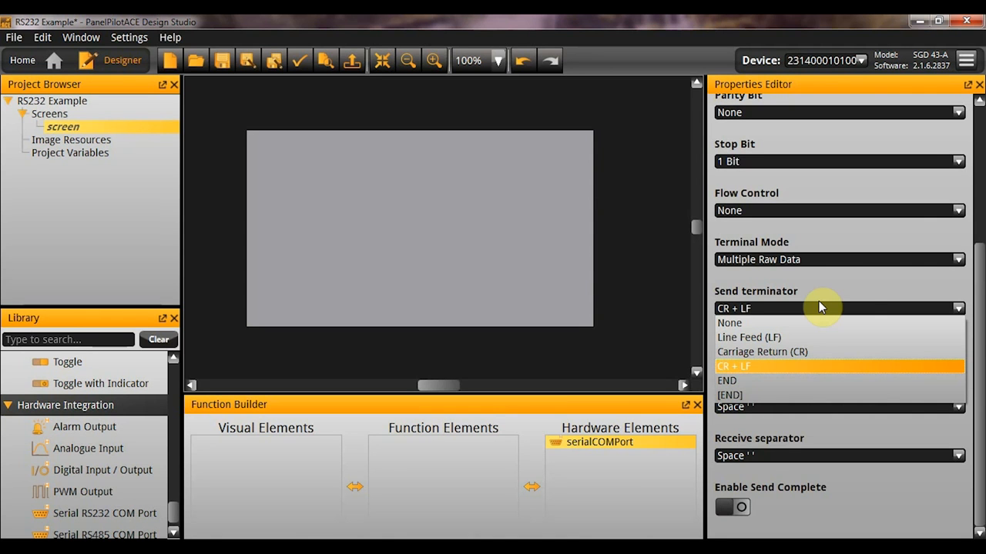
{"action": "left_click", "coordinate": [818, 301]}
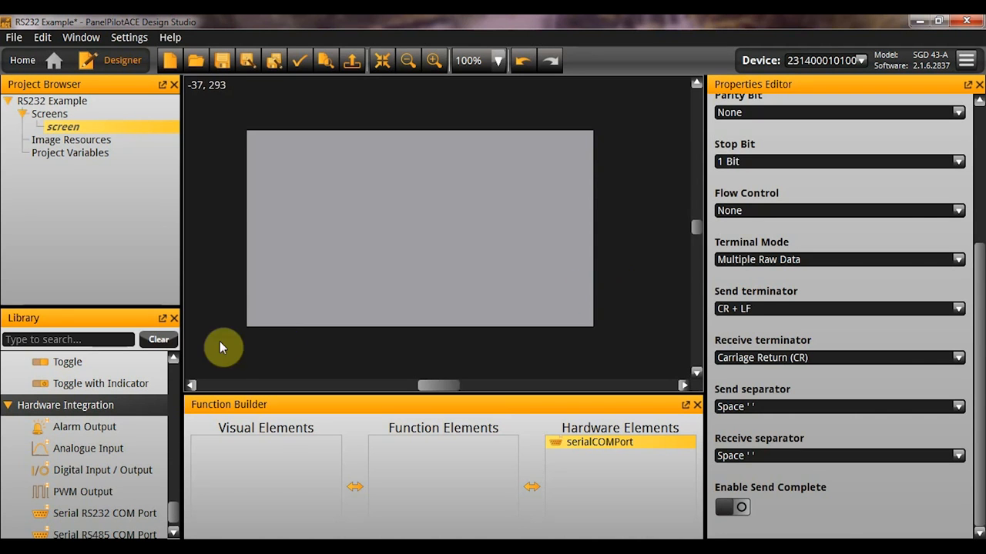
- Add a Serial Port Send function to the project and assign serialCOMPort as its serial port
{"action": "scroll", "coordinate": [169, 496], "scroll_direction": "up", "scroll_amount": 3}
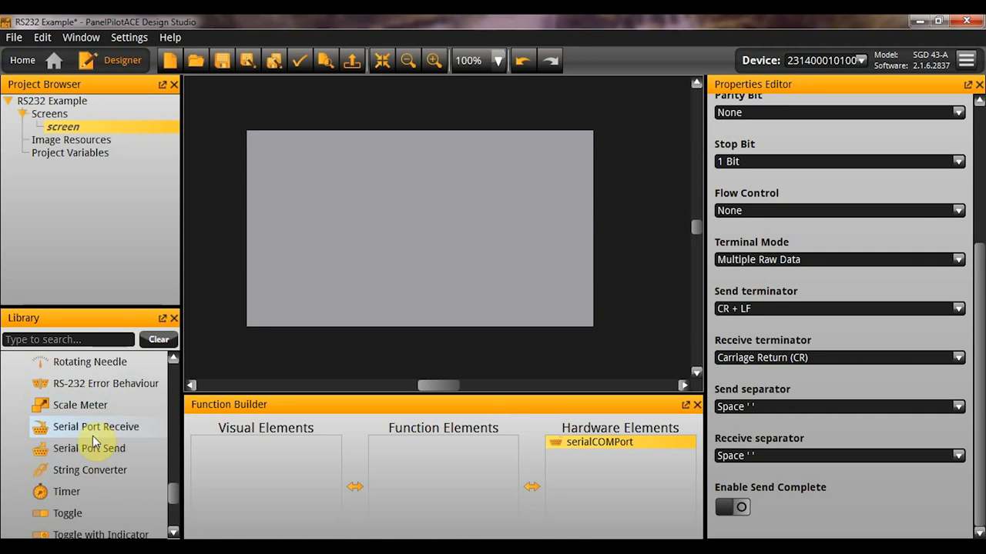
{"action": "double_click", "coordinate": [89, 451]}
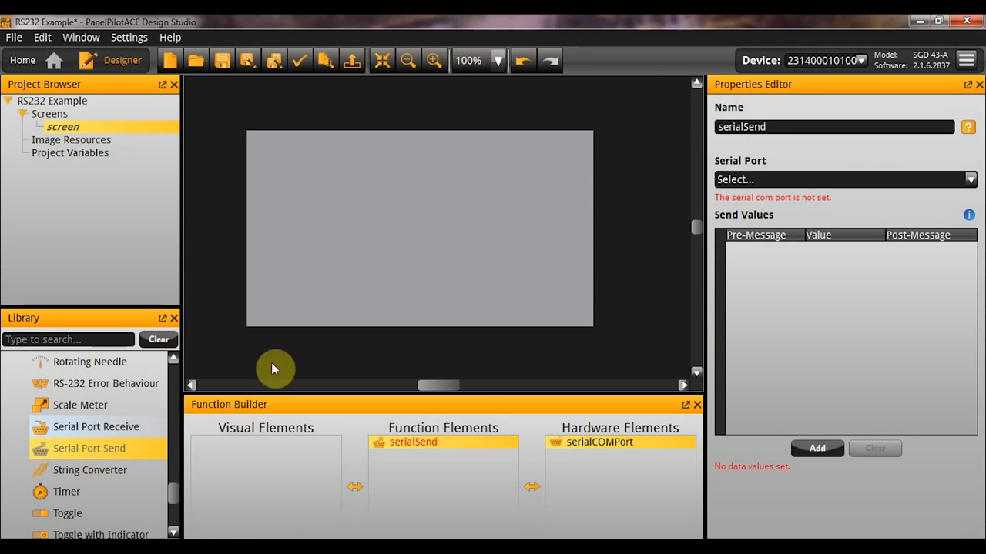
{"action": "left_click", "coordinate": [861, 183]}
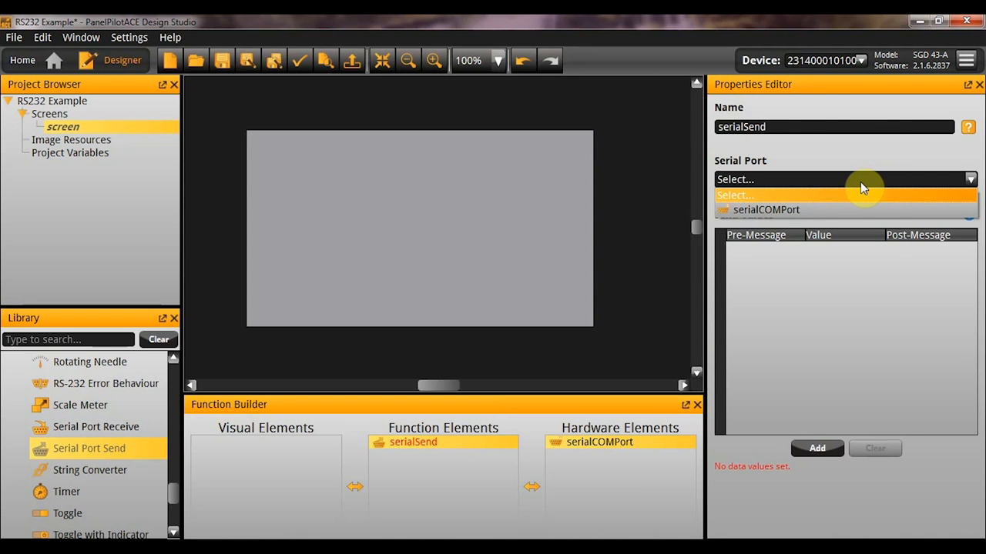
{"action": "left_click", "coordinate": [859, 208]}
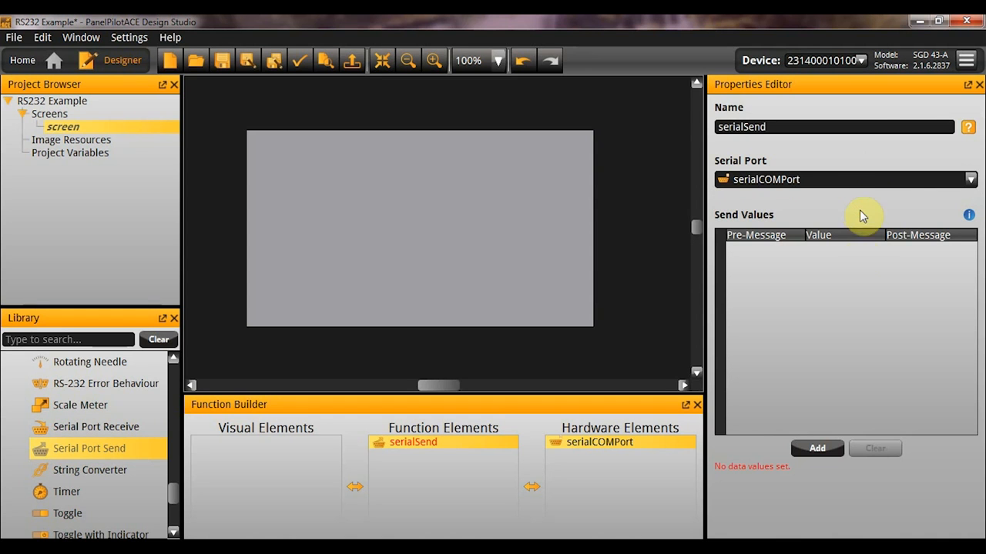
- Add a row to the serialSend function's send values and look at the value types it can hold
{"action": "left_click", "coordinate": [854, 280]}
{"action": "left_click", "coordinate": [813, 452]}
{"action": "right_click", "coordinate": [789, 280]}
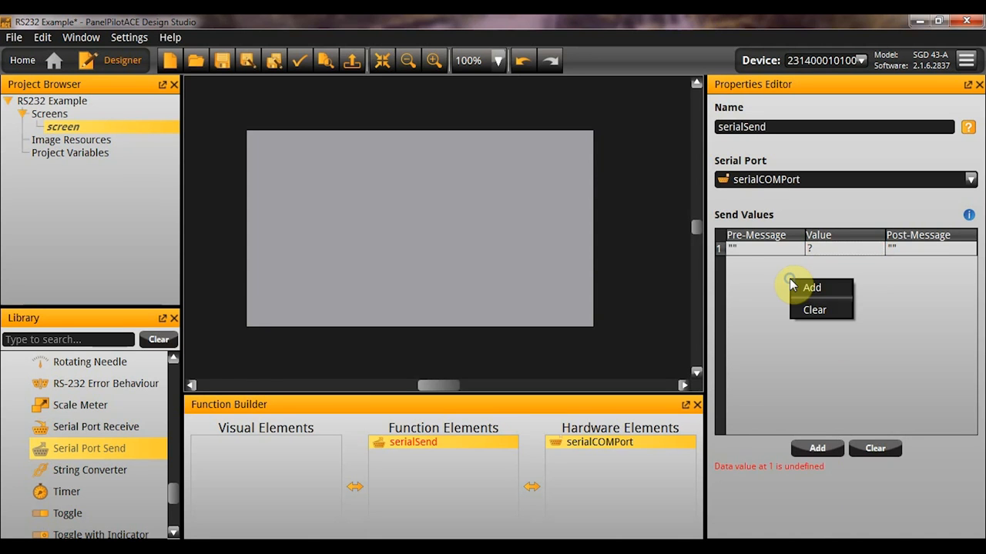
{"action": "left_click", "coordinate": [788, 271]}
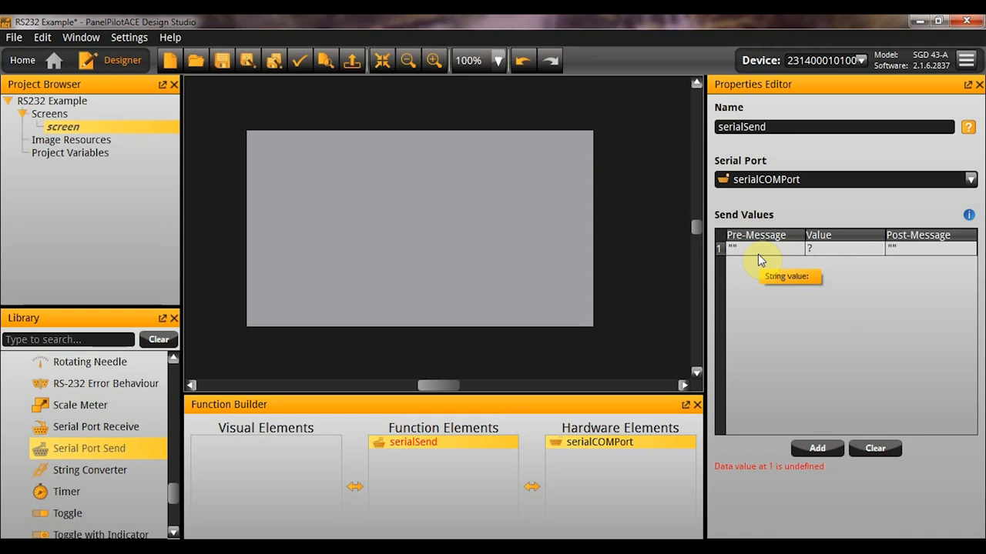
{"action": "double_click", "coordinate": [818, 258]}
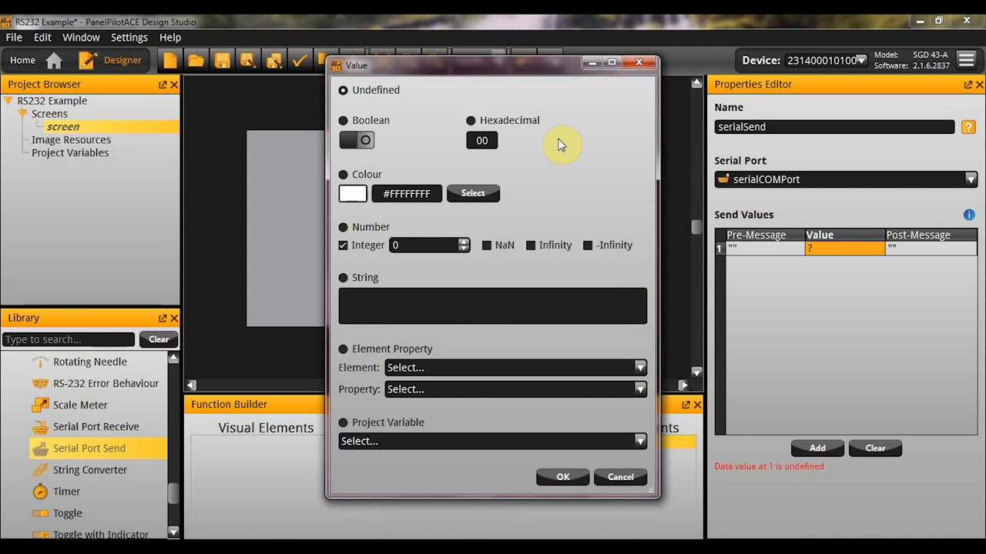
{"action": "left_click", "coordinate": [645, 66]}
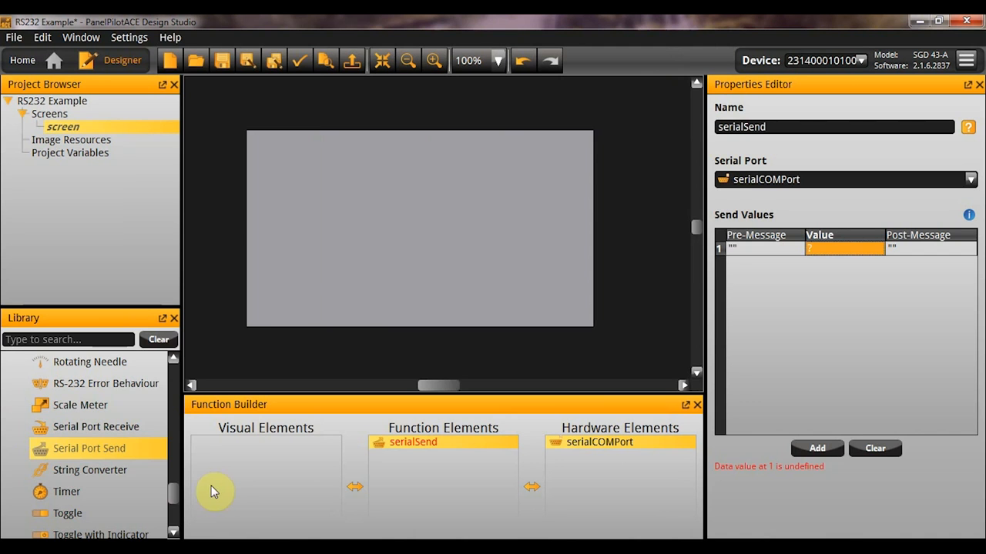
- Add an Analogue Input hardware element and use its Voltage property as the value in serialSend's first row
{"action": "left_click_drag", "start_coordinate": [175, 497], "coordinate": [173, 532]}
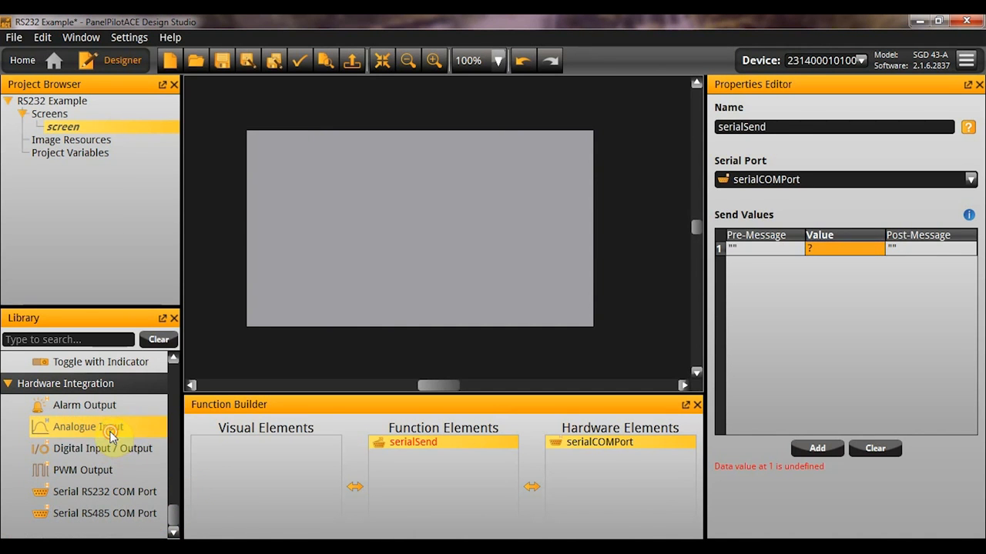
{"action": "left_click_drag", "start_coordinate": [101, 428], "coordinate": [553, 447]}
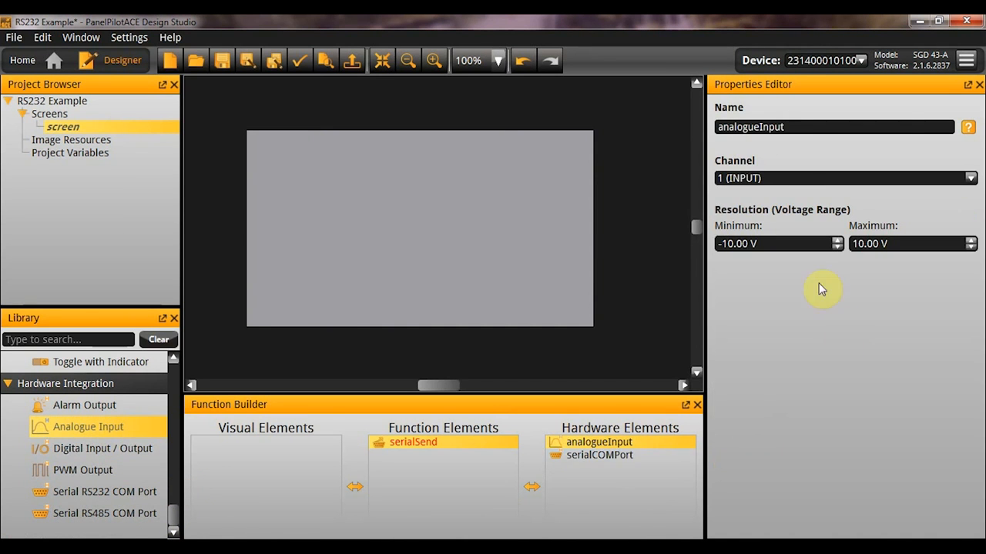
{"action": "left_click", "coordinate": [406, 441]}
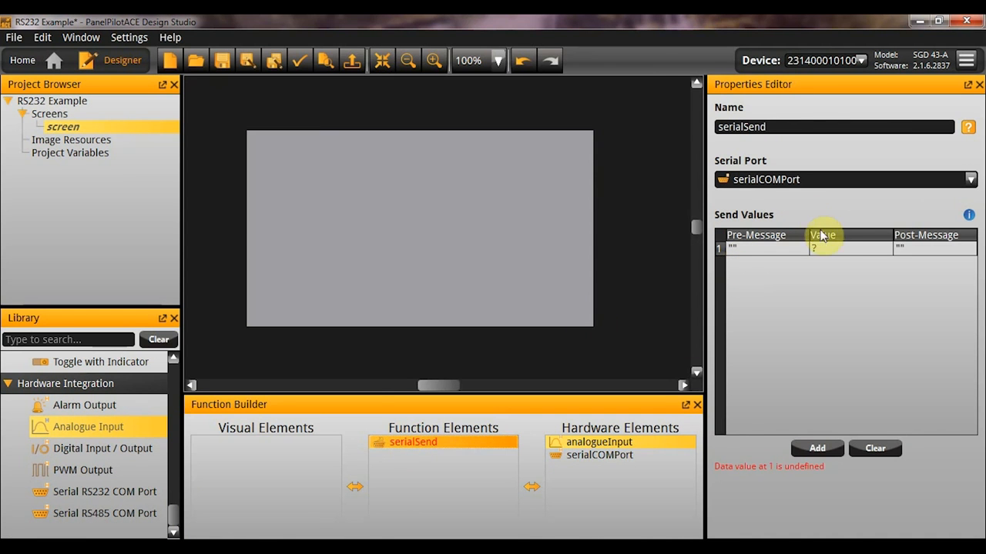
{"action": "left_click", "coordinate": [822, 248]}
{"action": "left_click", "coordinate": [824, 249]}
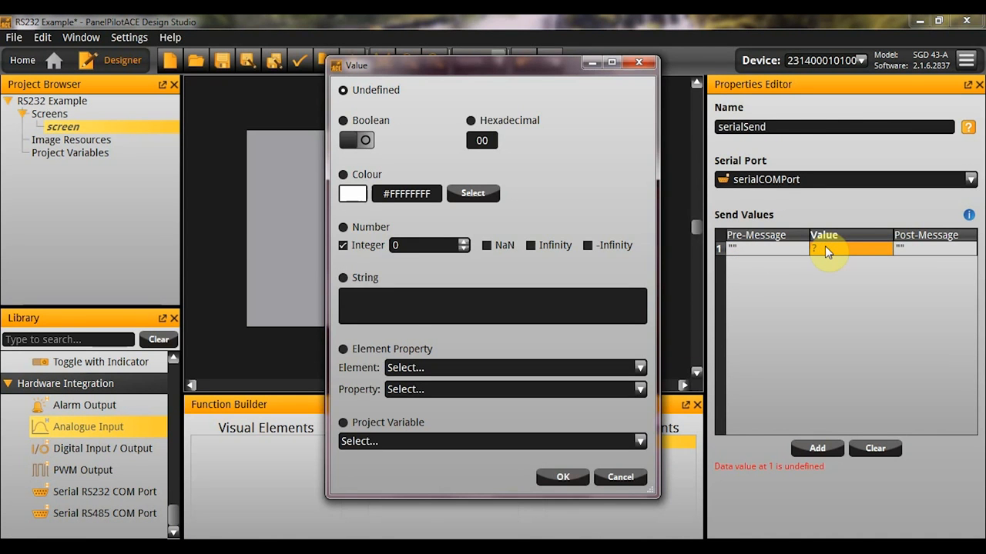
{"action": "left_click", "coordinate": [448, 369]}
{"action": "left_click", "coordinate": [443, 412]}
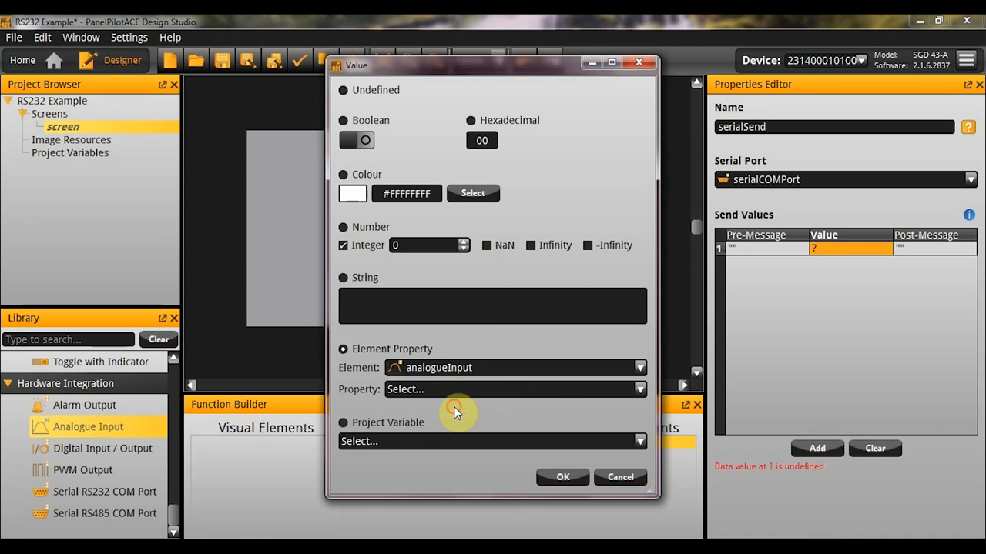
{"action": "left_click", "coordinate": [451, 391]}
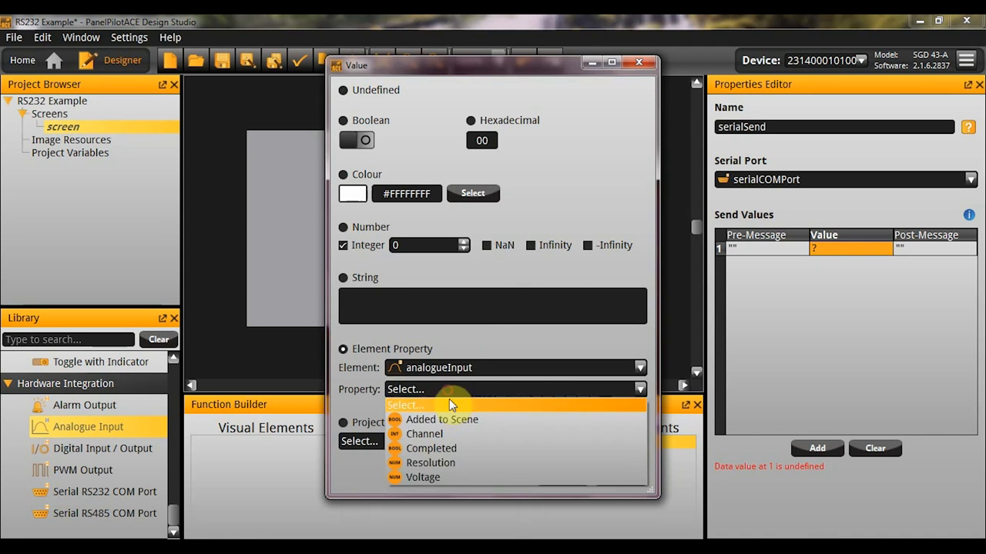
{"action": "left_click", "coordinate": [455, 478]}
{"action": "left_click", "coordinate": [548, 482]}
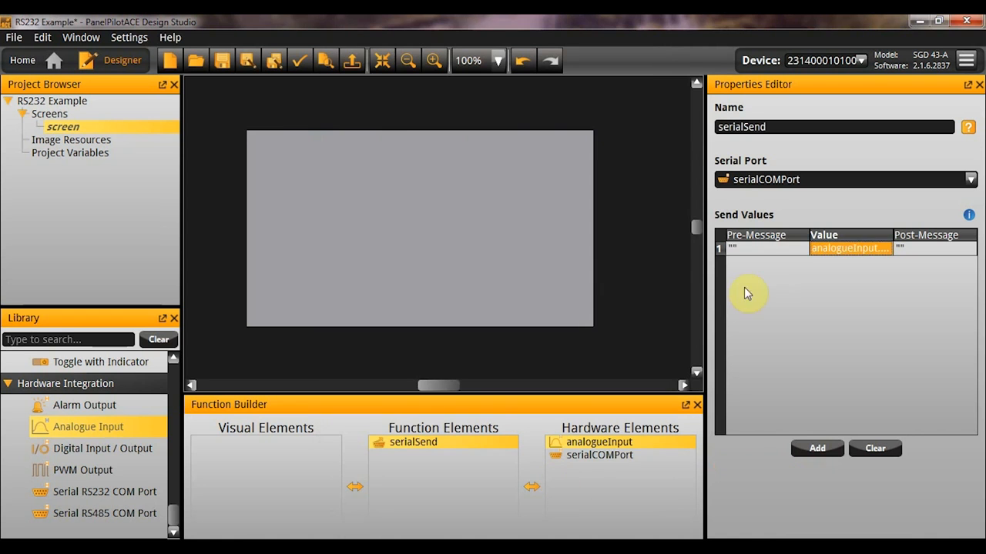
- Set the pre-message of serialSend's first send value to "Voltage1:"
{"action": "double_click", "coordinate": [777, 248]}
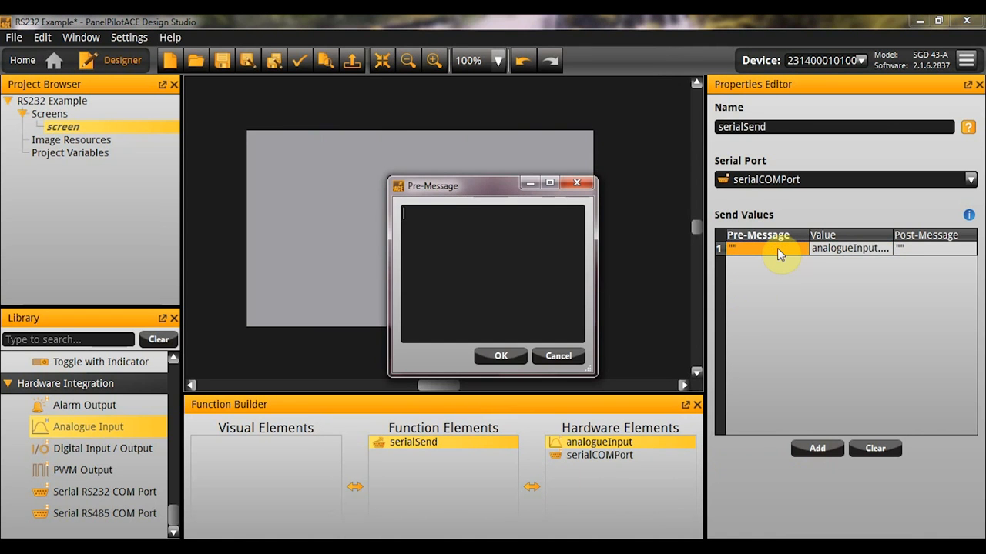
{"action": "type", "text": "Voltae"}
{"action": "key", "text": "BackSpace"}
{"action": "type", "text": "ge1:"}
{"action": "left_click", "coordinate": [510, 357]}
- Set the post-message of serialSend's first send value to "V"
{"action": "left_click", "coordinate": [929, 251]}
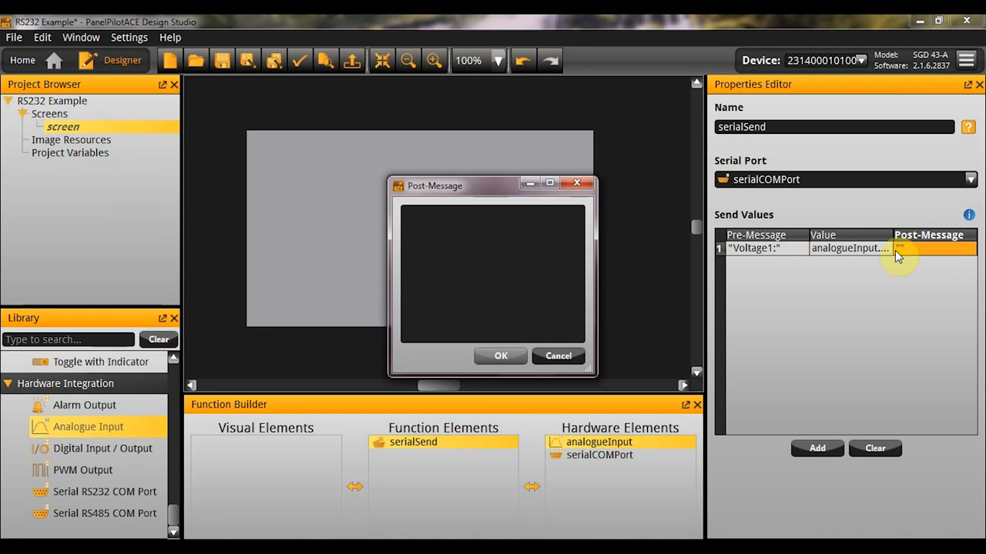
{"action": "left_click", "coordinate": [521, 264]}
{"action": "type", "text": "V"}
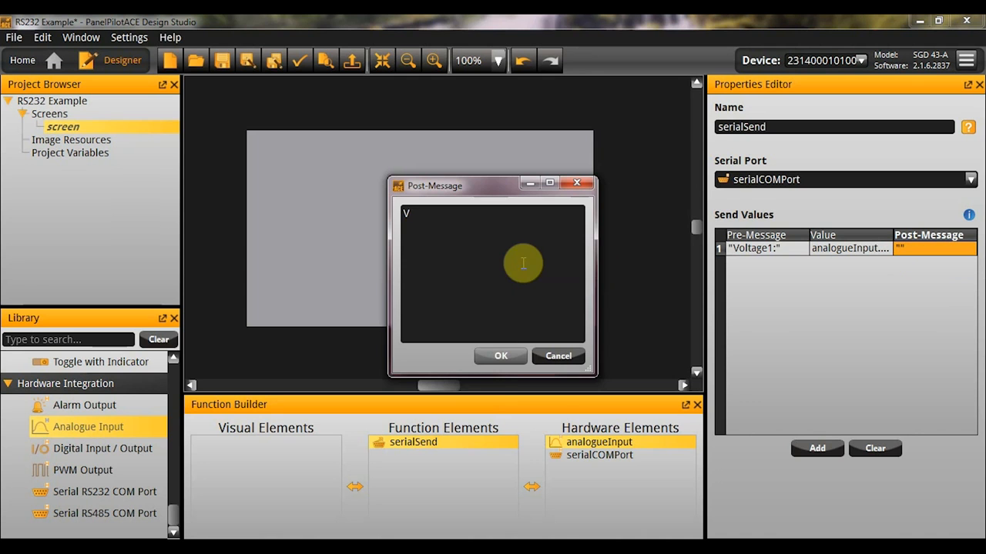
{"action": "left_click", "coordinate": [497, 358]}
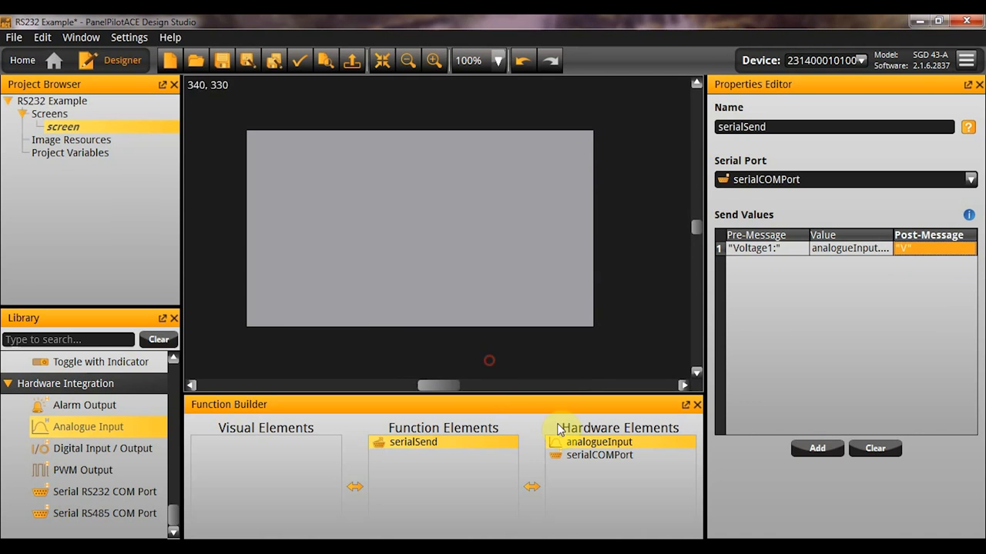
- Add a second Analogue Input hardware element to the project
{"action": "left_click", "coordinate": [417, 464]}
{"action": "left_click", "coordinate": [415, 445]}
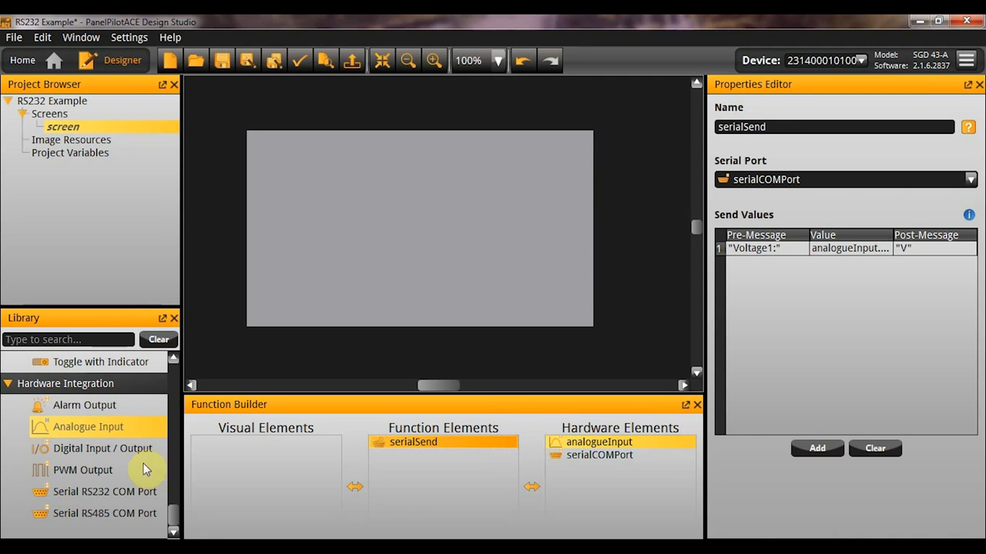
{"action": "left_click", "coordinate": [49, 423]}
{"action": "double_click", "coordinate": [50, 422]}
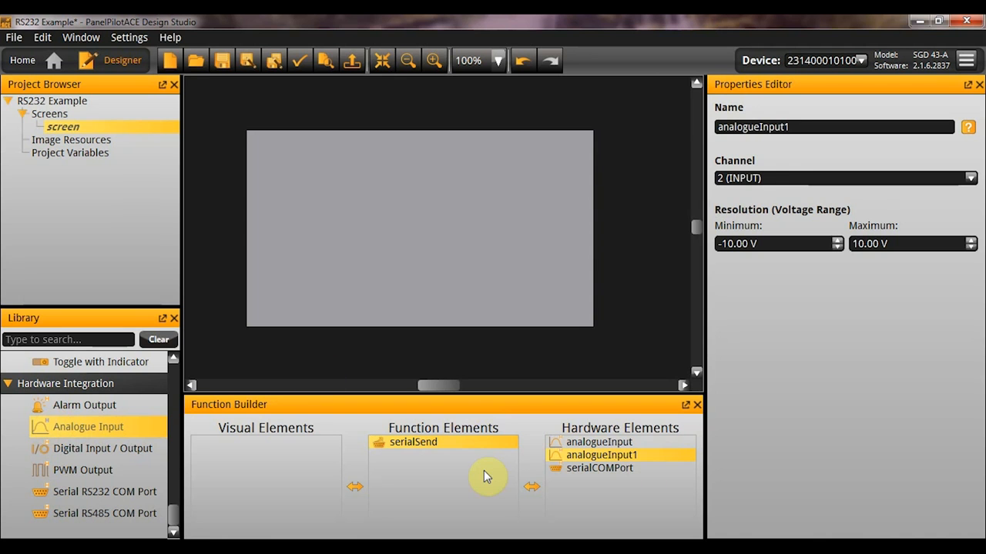
- Add a second row to serialSend's send values and set its pre-message to "Voltage2:"
{"action": "left_click", "coordinate": [423, 447]}
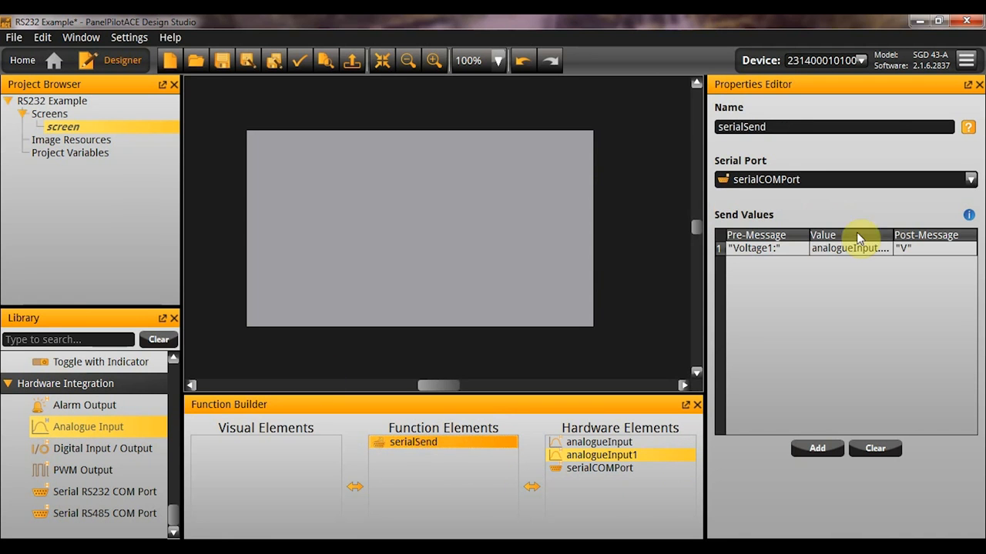
{"action": "double_click", "coordinate": [835, 280]}
{"action": "double_click", "coordinate": [740, 264]}
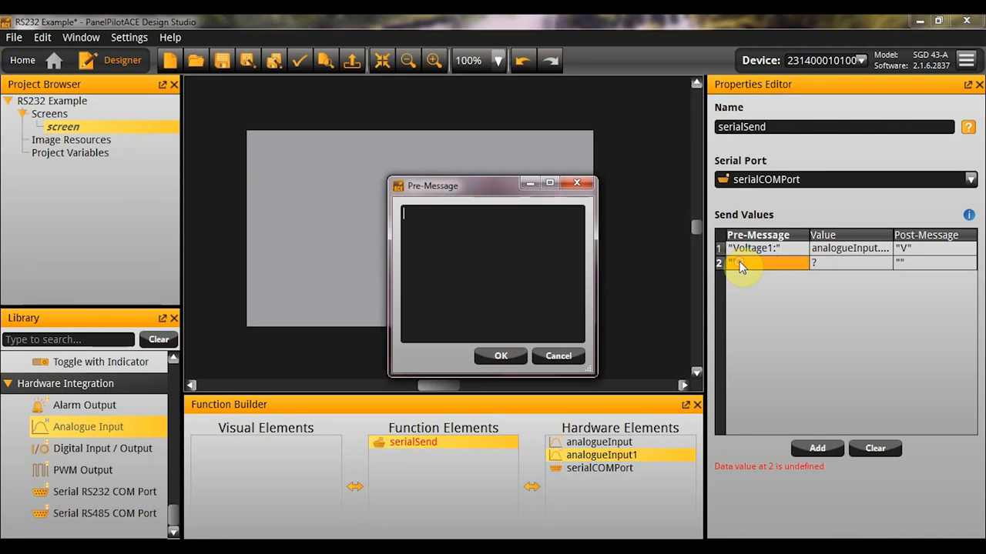
{"action": "type", "text": "Voltage2:"}
{"action": "left_click", "coordinate": [506, 362]}
- Use analogueInput1's Voltage element property as the value in serialSend's second row
{"action": "double_click", "coordinate": [851, 261]}
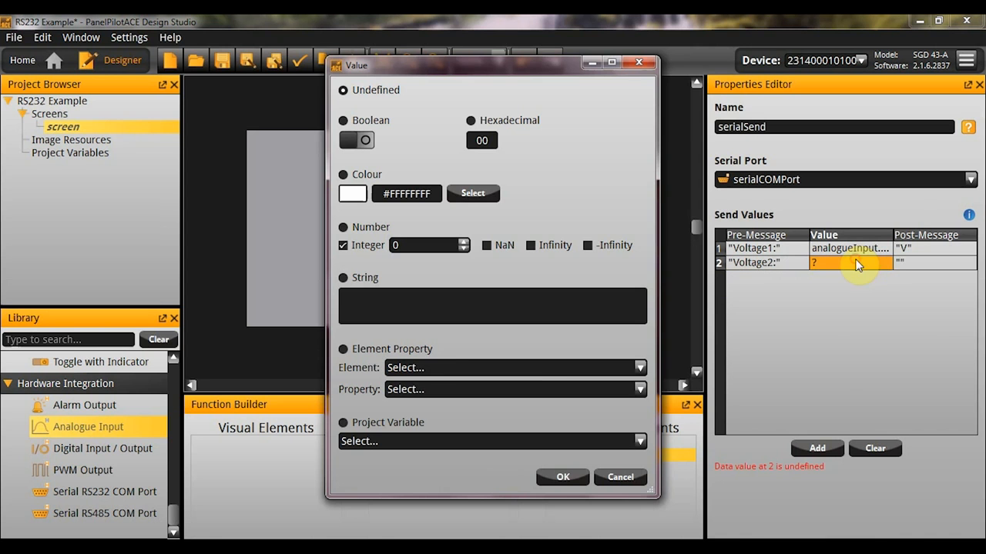
{"action": "left_click", "coordinate": [426, 369]}
{"action": "left_click", "coordinate": [428, 374]}
{"action": "left_click", "coordinate": [428, 374]}
{"action": "left_click", "coordinate": [448, 429]}
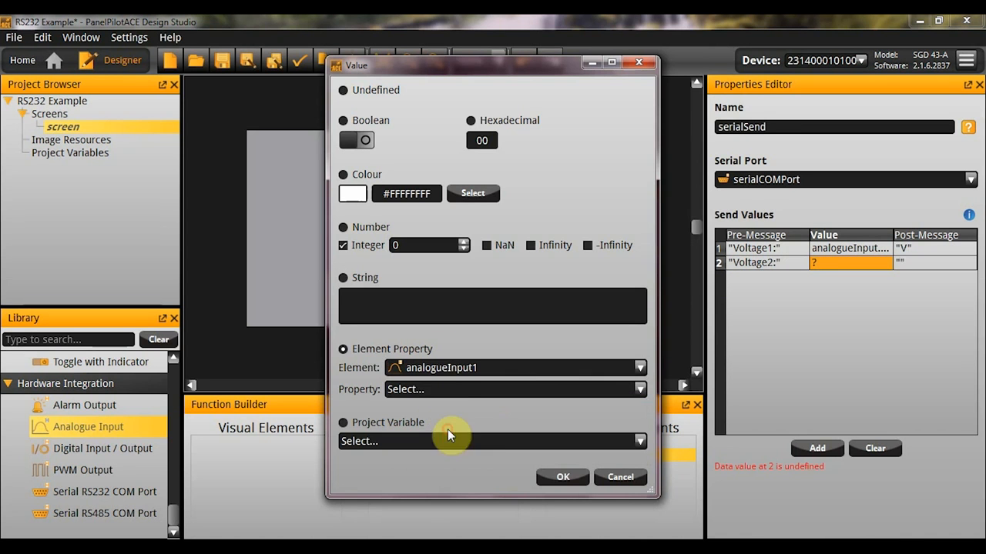
{"action": "left_click", "coordinate": [439, 391]}
{"action": "left_click", "coordinate": [442, 477]}
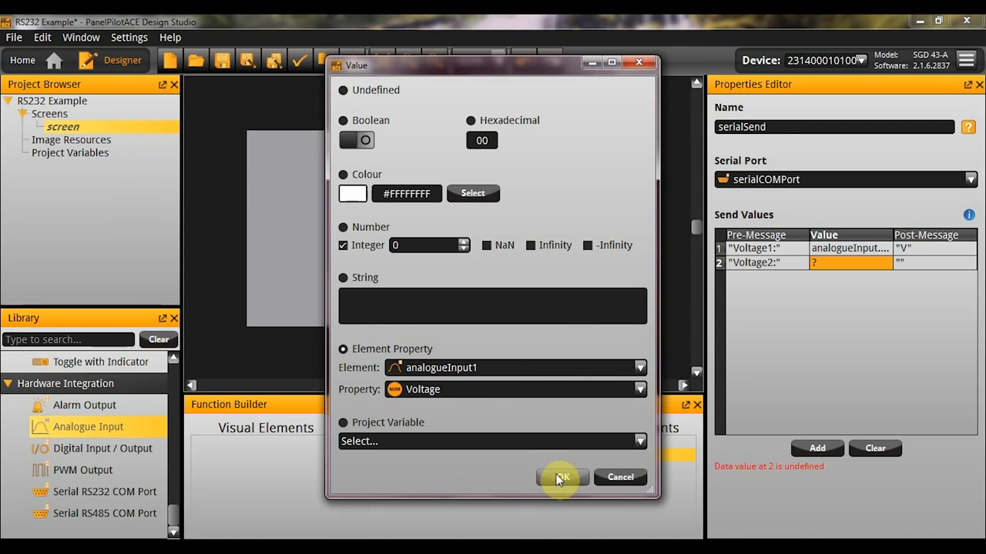
{"action": "left_click", "coordinate": [560, 478]}
- Set the post-message of serialSend's second send value to "V"
{"action": "double_click", "coordinate": [917, 264]}
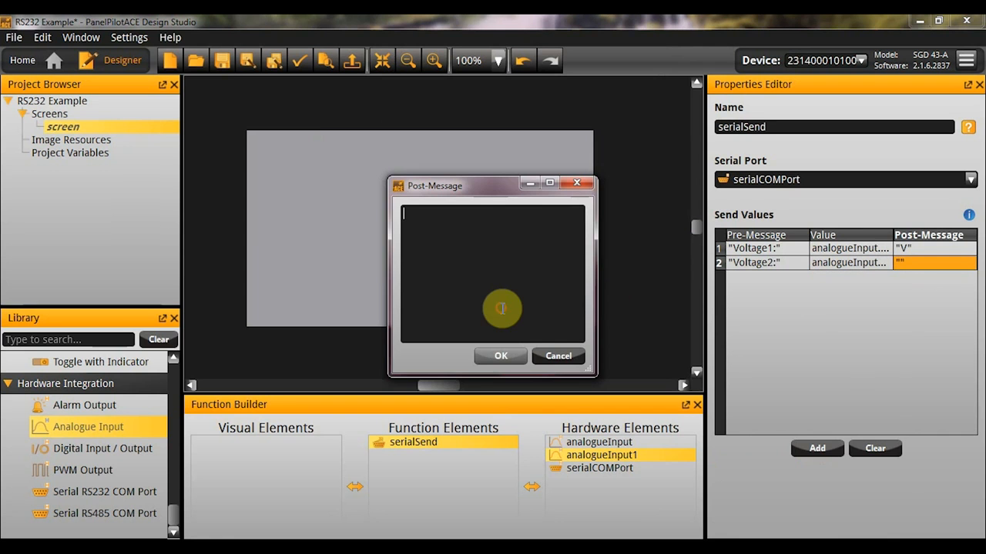
{"action": "type", "text": "V"}
{"action": "left_click", "coordinate": [512, 355]}
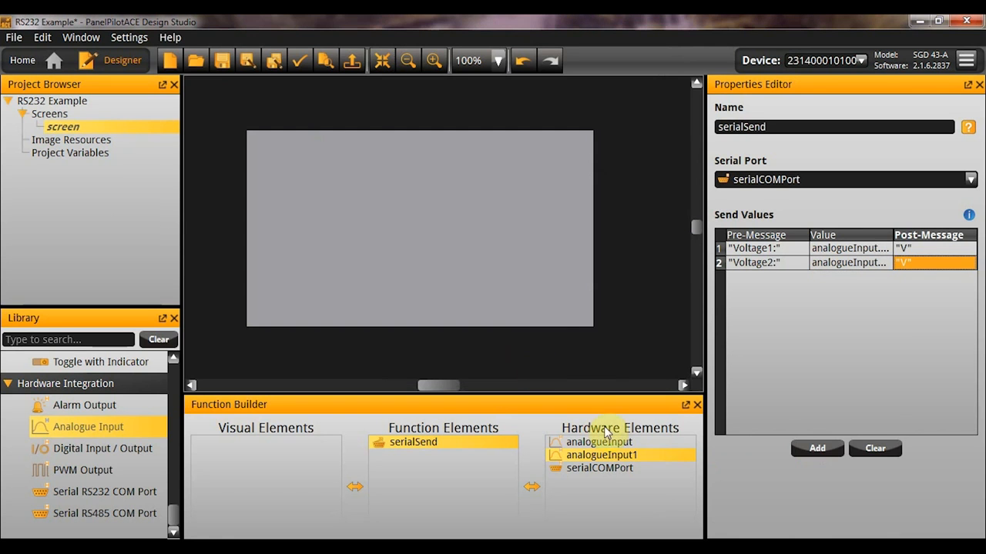
- Rename the hardware elements analogueInput and analogueInput1 as input_1 and input_2
{"action": "double_click", "coordinate": [612, 445]}
{"action": "type", "text": "input"}
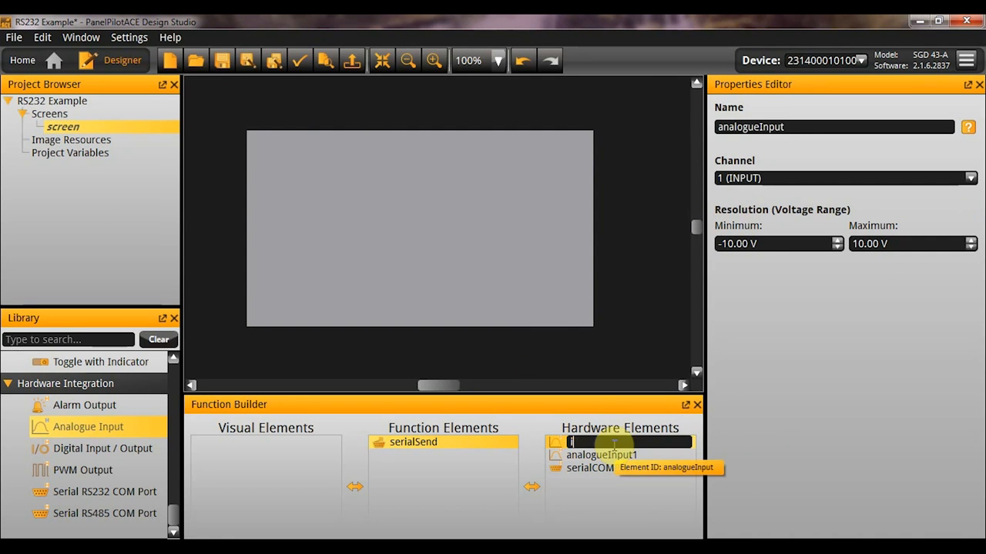
{"action": "type", "text": "_1"}
{"action": "key", "text": "Return"}
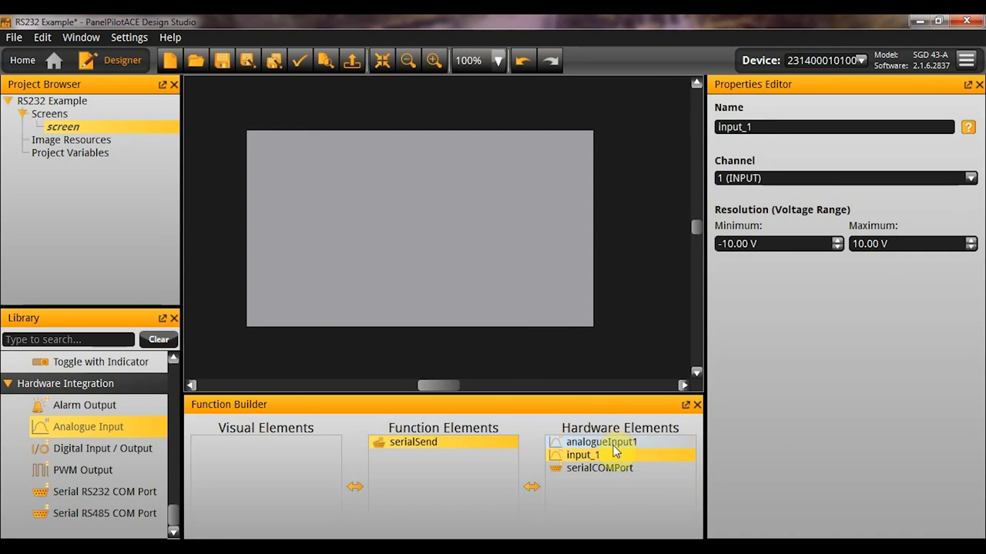
{"action": "left_click", "coordinate": [613, 445]}
{"action": "left_click", "coordinate": [613, 445]}
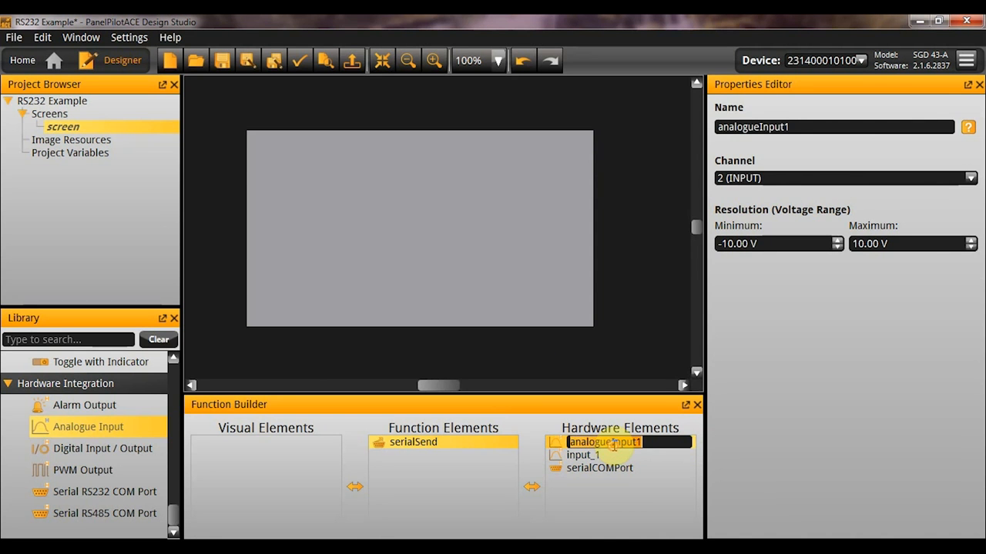
{"action": "type", "text": "input_2"}
{"action": "key", "text": "Return"}
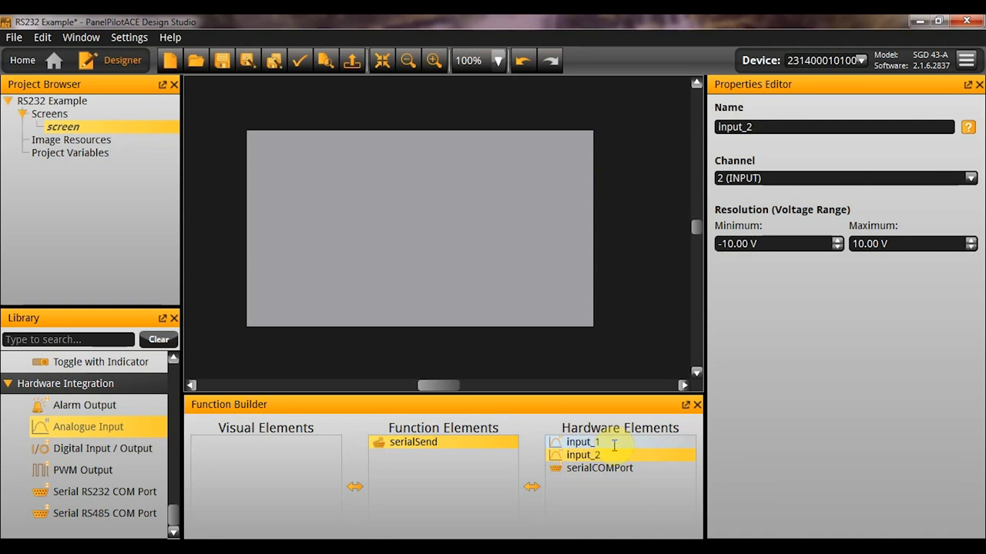
- Rename the serial COM port hardware element as serialPort
{"action": "left_click", "coordinate": [605, 468]}
{"action": "left_click", "coordinate": [606, 468]}
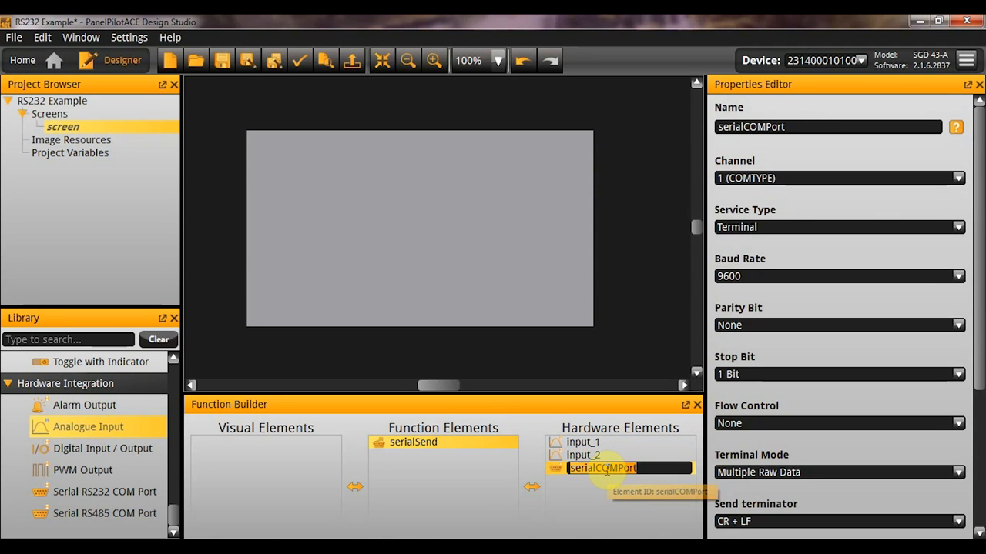
{"action": "type", "text": "serialPort"}
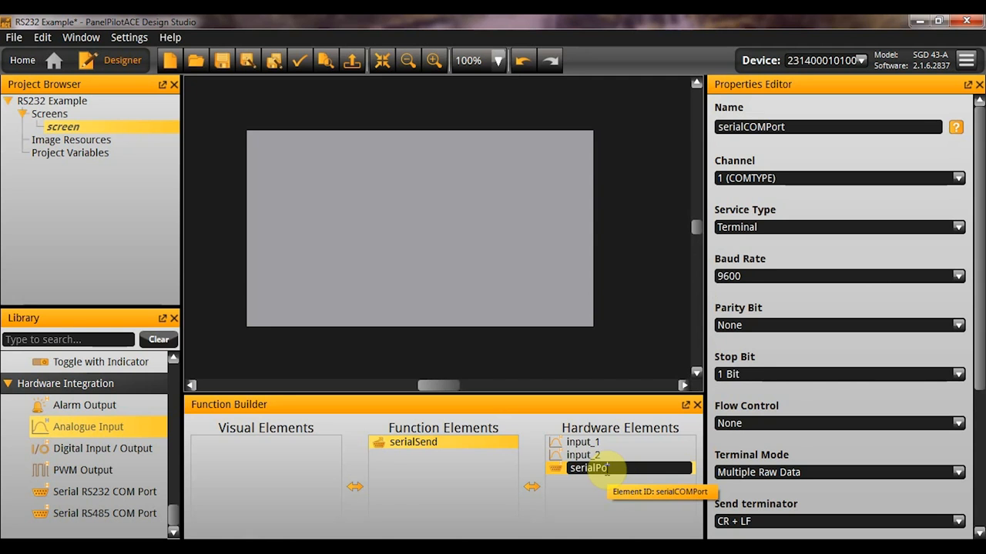
{"action": "key", "text": "Return"}
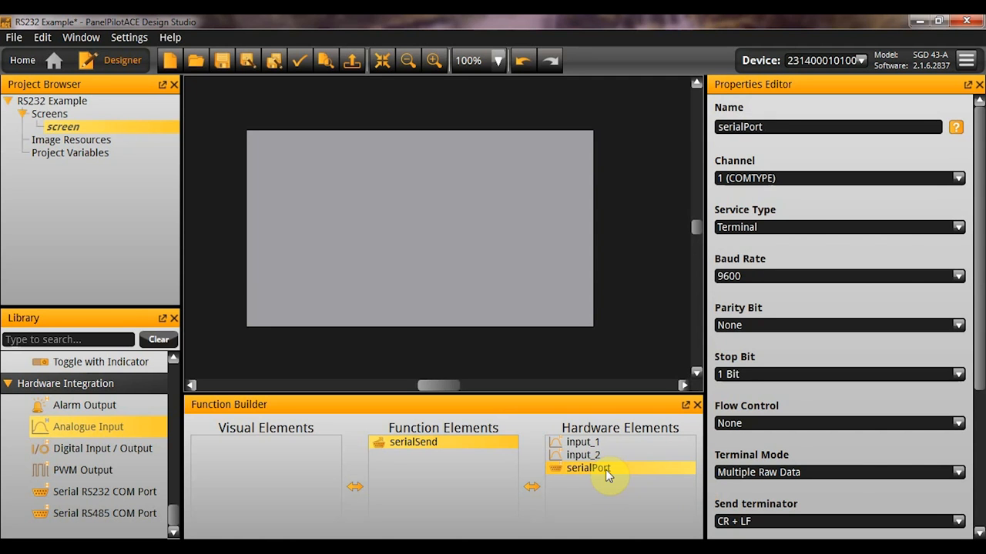
- Rename the serialSend function element as send_inputs
{"action": "left_click", "coordinate": [412, 442]}
{"action": "left_click", "coordinate": [412, 442]}
{"action": "type", "text": "send"}
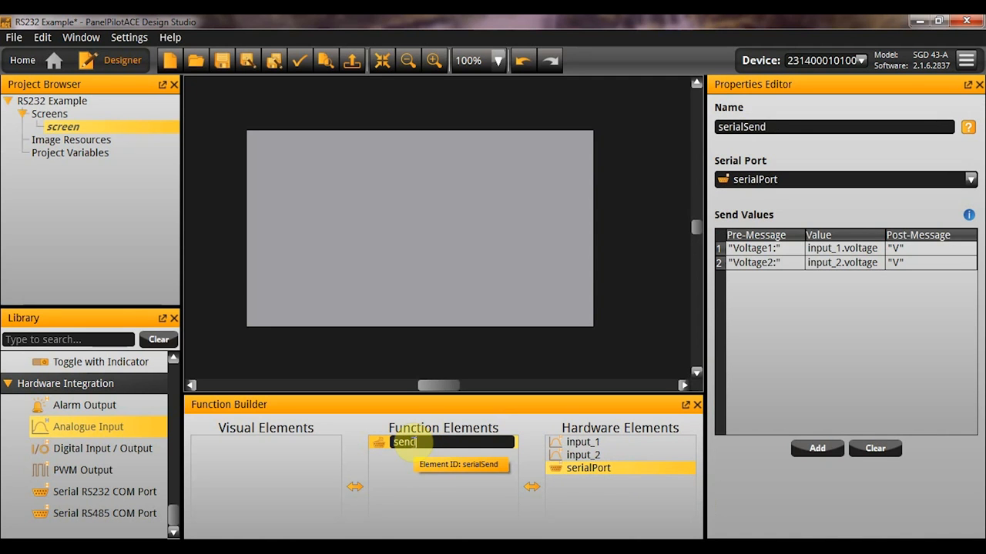
{"action": "type", "text": "_inputs"}
{"action": "key", "text": "Return"}
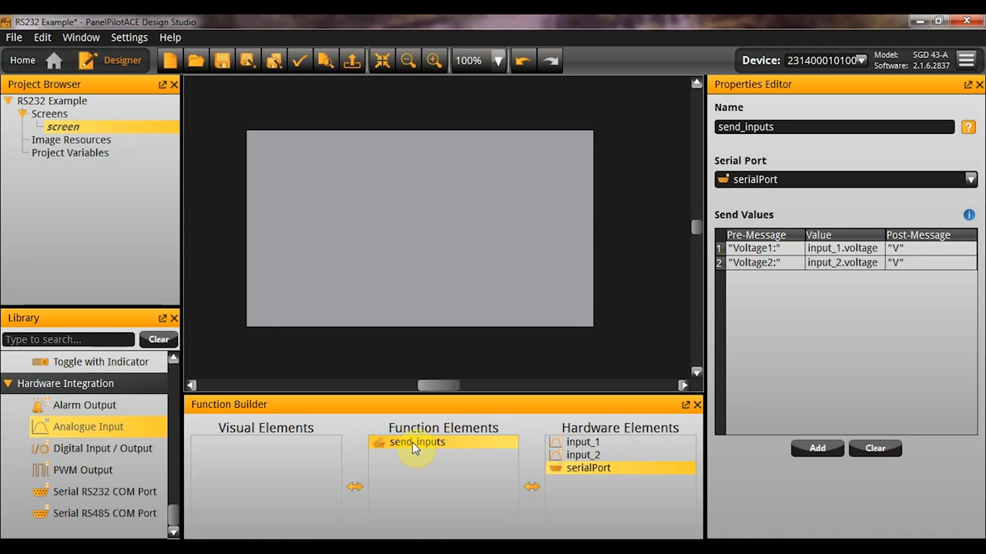
- Place a Rectangle visual element from the library near the middle of the screen design
{"action": "left_click", "coordinate": [158, 513]}
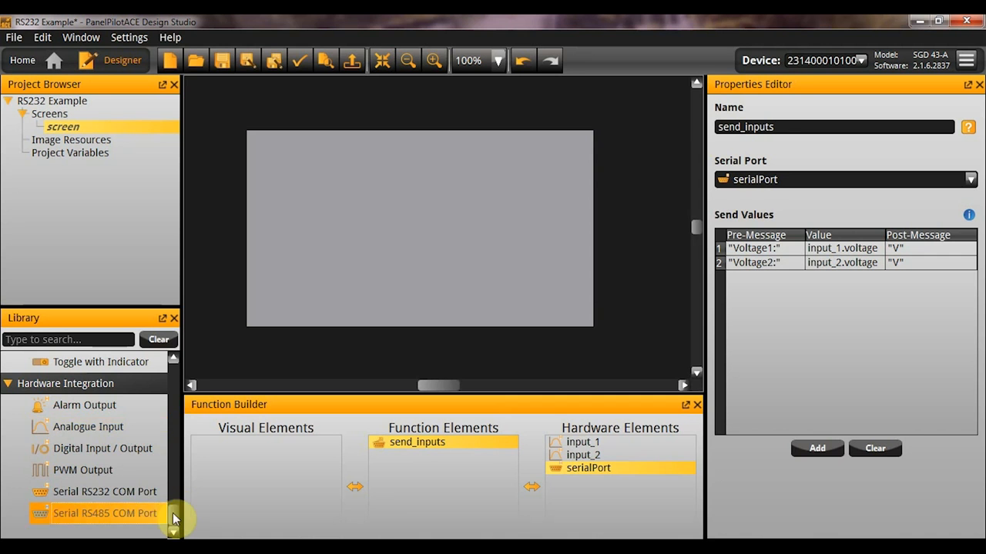
{"action": "left_click_drag", "start_coordinate": [173, 520], "coordinate": [165, 385]}
{"action": "left_click_drag", "start_coordinate": [110, 450], "coordinate": [391, 226]}
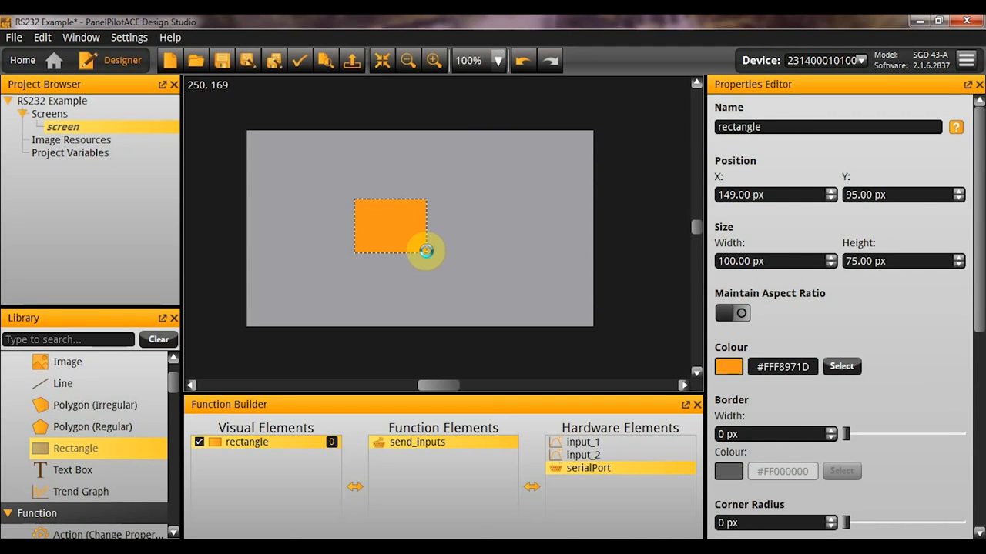
{"action": "left_click", "coordinate": [426, 251]}
{"action": "left_click", "coordinate": [418, 247]}
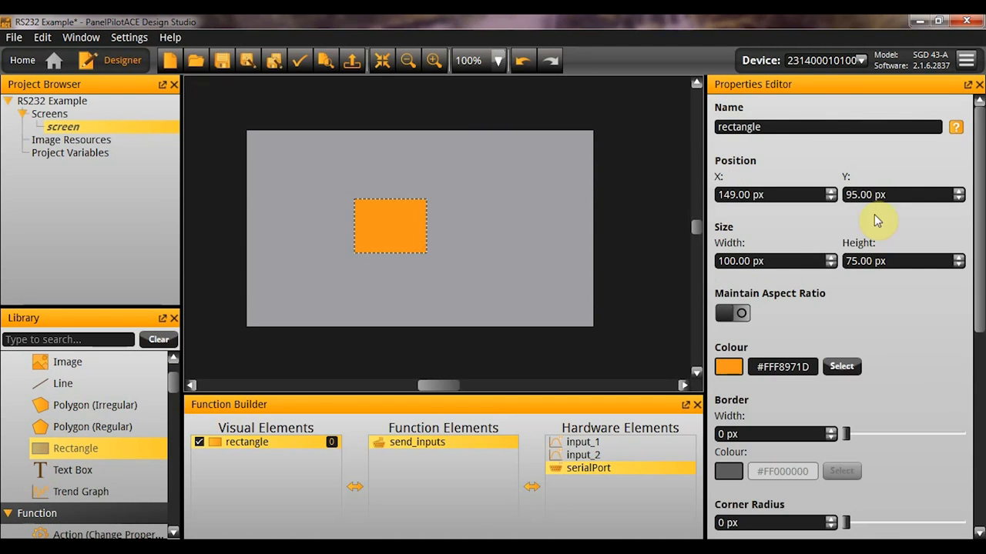
- Set the rectangle's size to 80 px wide and 40 px high
{"action": "left_click", "coordinate": [776, 260]}
{"action": "type", "text": "80"}
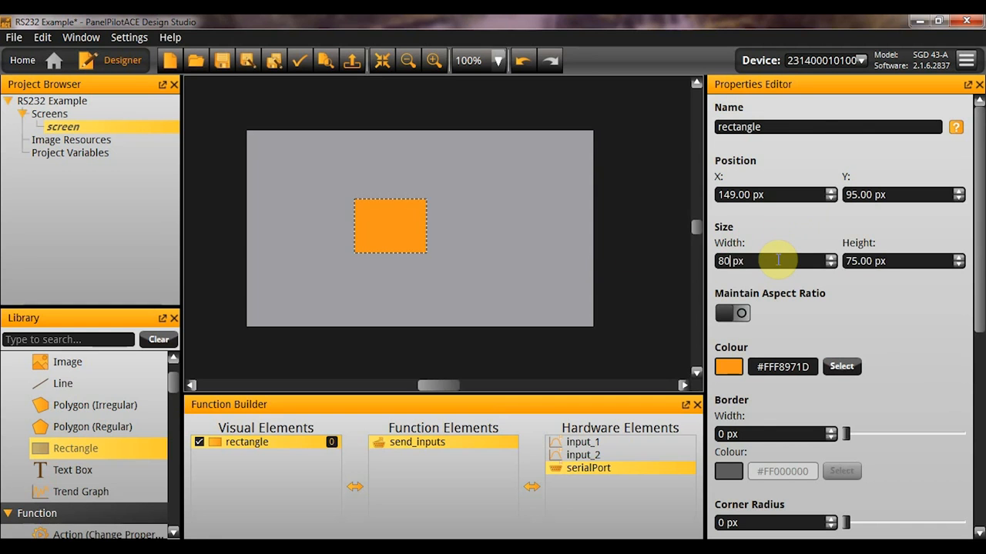
{"action": "key", "text": "Tab"}
{"action": "type", "text": "40"}
{"action": "key", "text": "Return"}
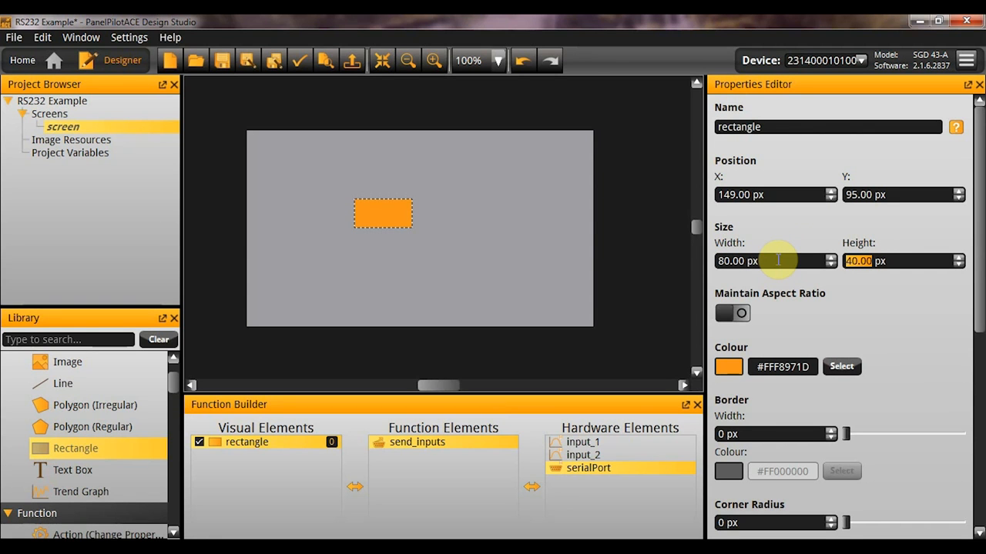
- Set the rectangle's size to 120 px wide and 80 px high
{"action": "left_click", "coordinate": [778, 260]}
{"action": "double_click", "coordinate": [778, 260]}
{"action": "type", "text": "120"}
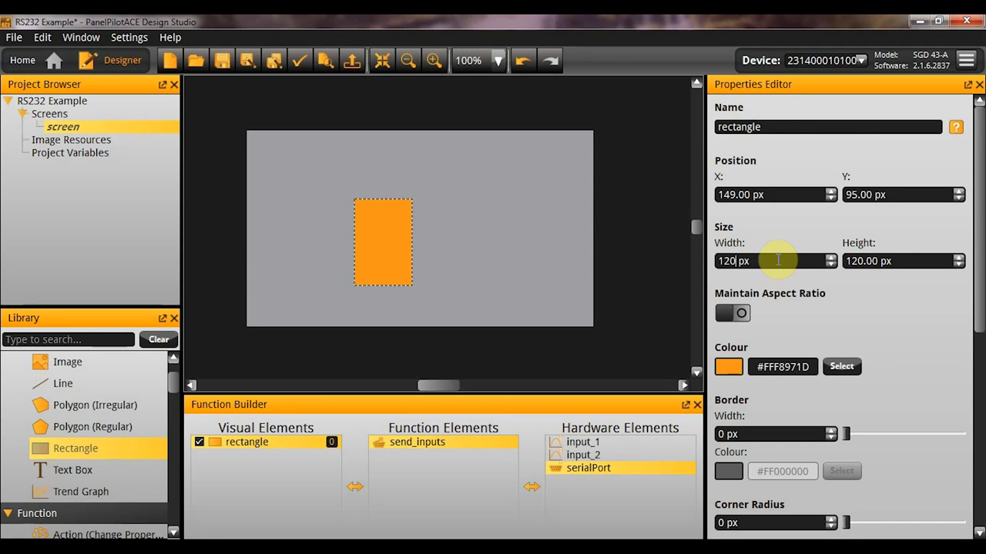
{"action": "key", "text": "Tab"}
{"action": "type", "text": "80"}
{"action": "key", "text": "Return"}
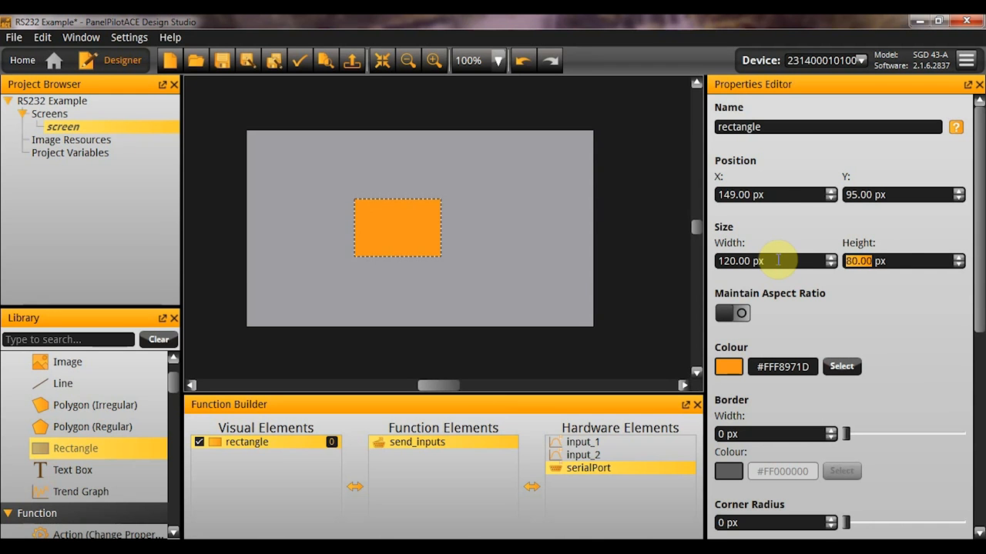
- Move the rectangle to the screen design's lower middle, about X 171, Y 178 px, and rename it rectangle_send
{"action": "left_click_drag", "start_coordinate": [400, 209], "coordinate": [416, 268]}
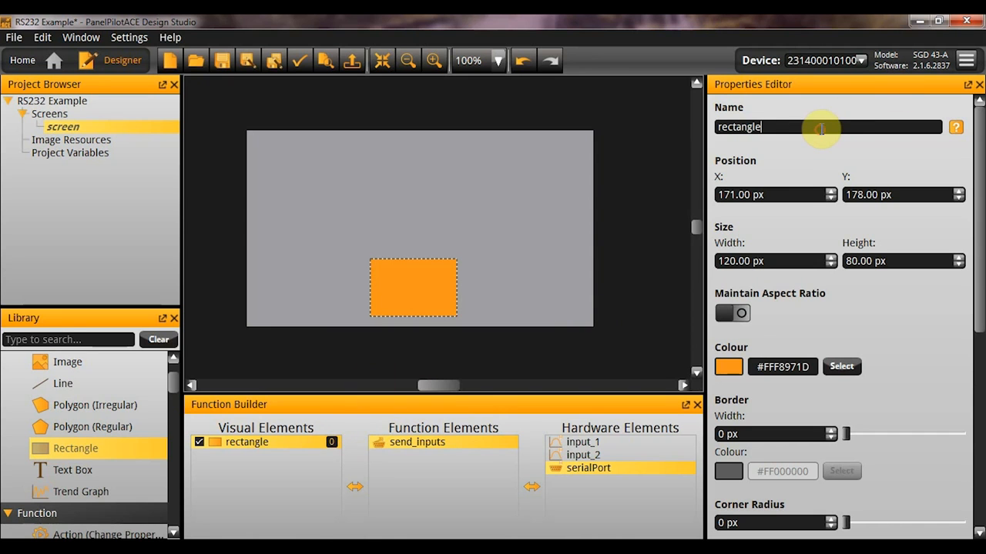
{"action": "type", "text": "_send"}
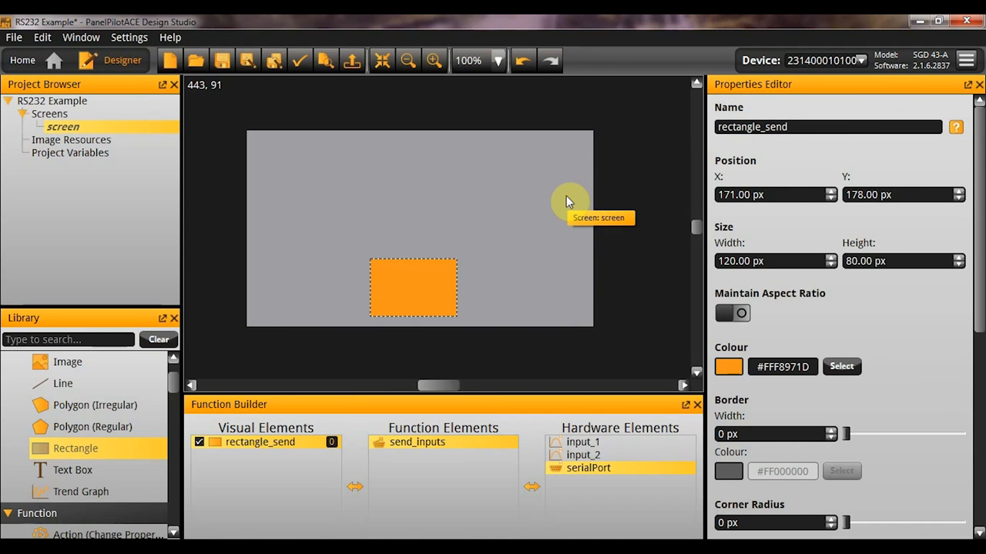
{"action": "left_click", "coordinate": [484, 293]}
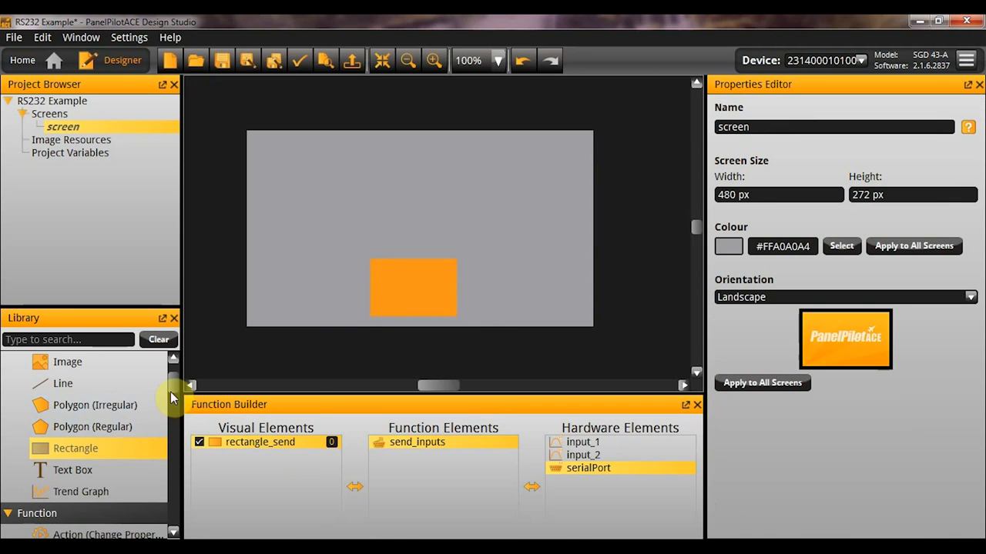
- Add a Button function element and rename it button_send
{"action": "left_click_drag", "start_coordinate": [170, 392], "coordinate": [168, 427]}
{"action": "left_click_drag", "start_coordinate": [46, 490], "coordinate": [440, 471]}
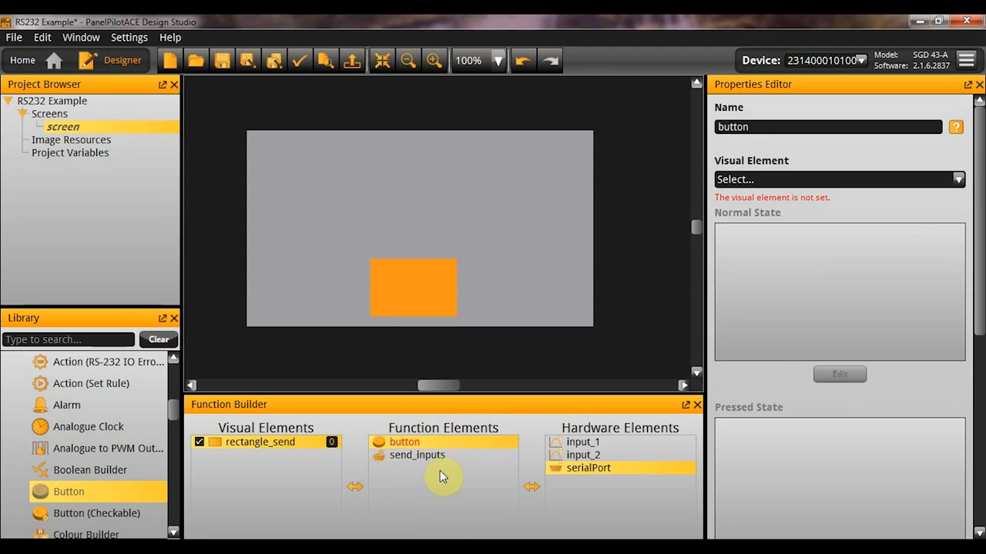
{"action": "double_click", "coordinate": [430, 442]}
{"action": "type", "text": "_"}
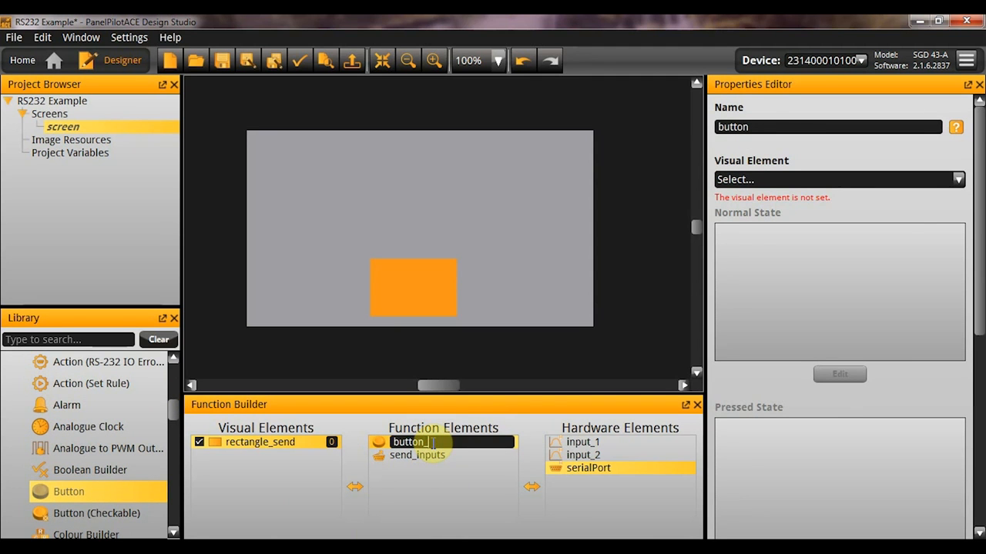
{"action": "type", "text": "send"}
{"action": "key", "text": "Return"}
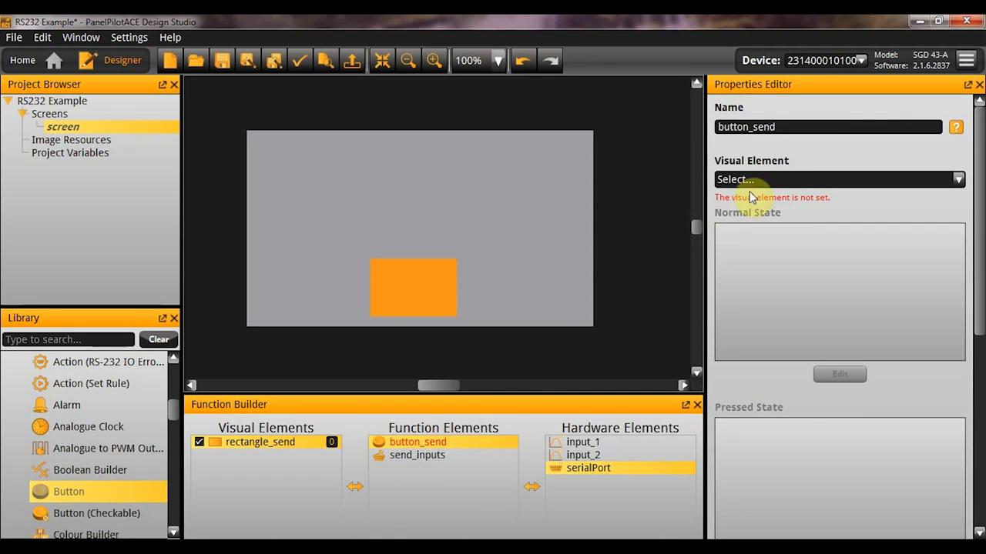
- Assign rectangle_send as button_send's visual element and make it perform send_inputs when clicked
{"action": "left_click", "coordinate": [770, 180]}
{"action": "left_click", "coordinate": [788, 209]}
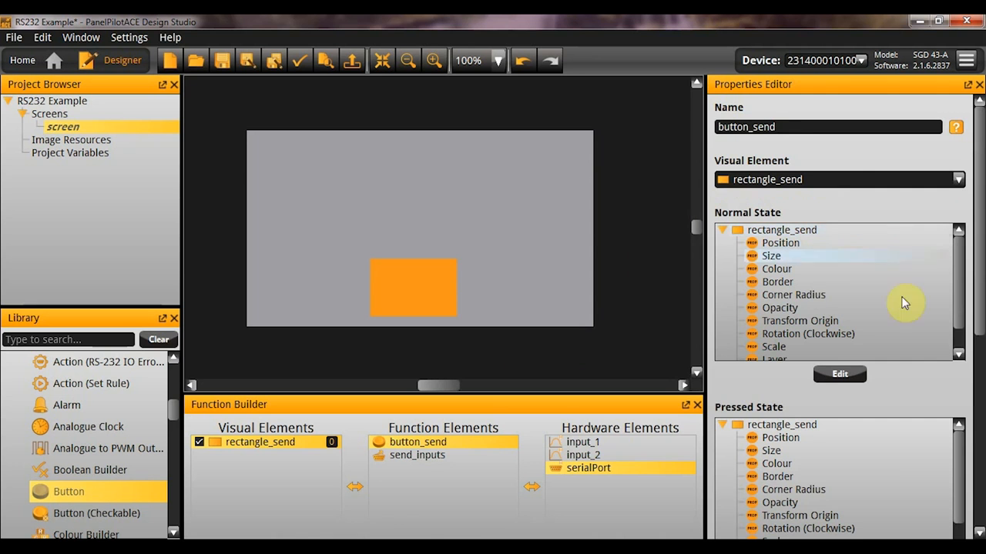
{"action": "left_click_drag", "start_coordinate": [978, 330], "coordinate": [981, 433]}
{"action": "left_click", "coordinate": [865, 445]}
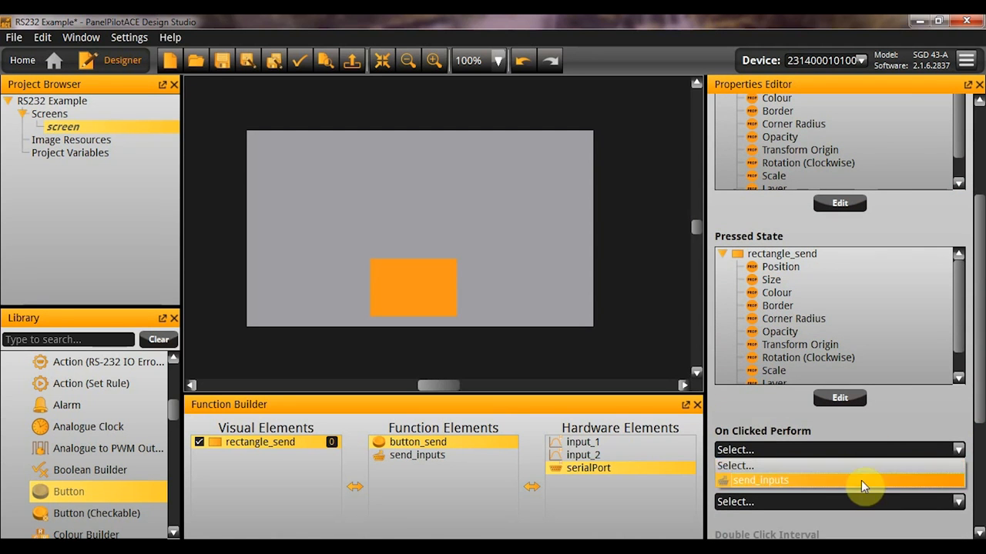
{"action": "left_click", "coordinate": [861, 481]}
{"action": "left_click", "coordinate": [625, 315]}
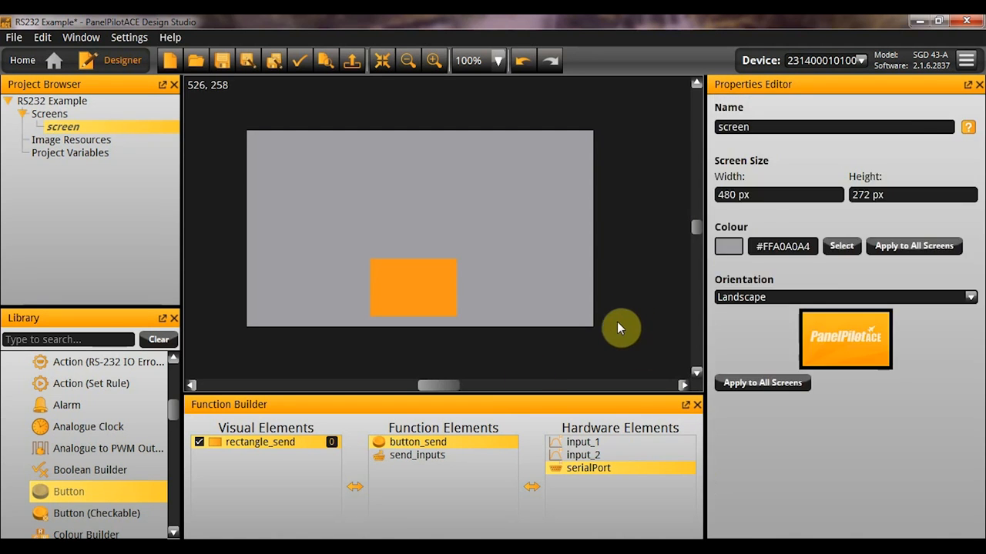
- Open the properties of the send_inputs function to review its send values
{"action": "left_click", "coordinate": [452, 454]}
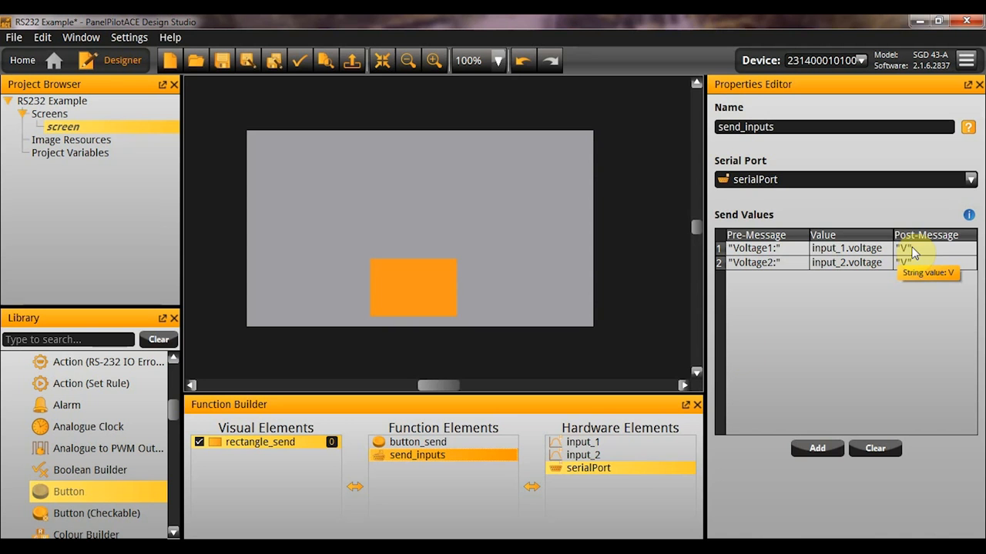
- Set the send separator of the serialPort hardware element to Comma ','
{"action": "left_click", "coordinate": [632, 469]}
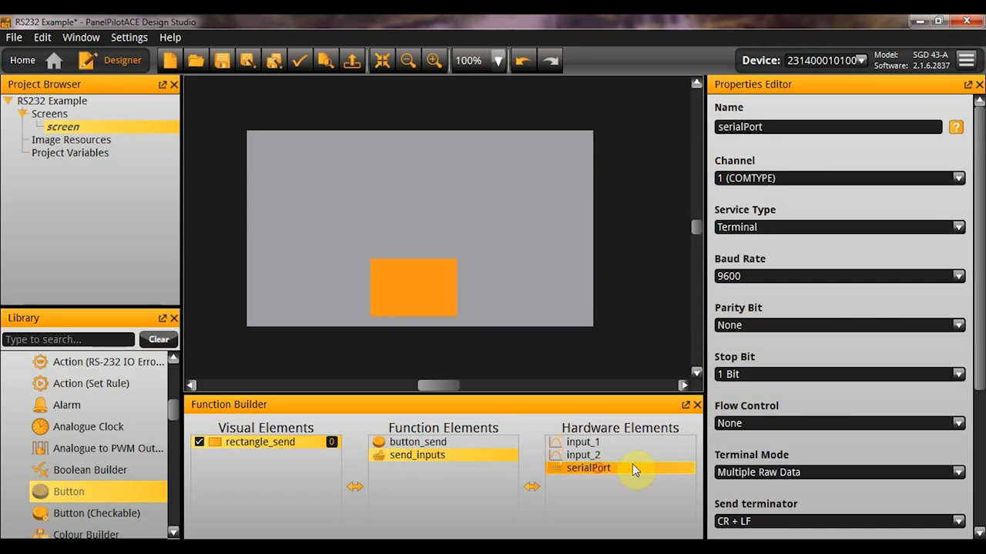
{"action": "scroll", "coordinate": [981, 231], "scroll_direction": "down", "scroll_amount": 3}
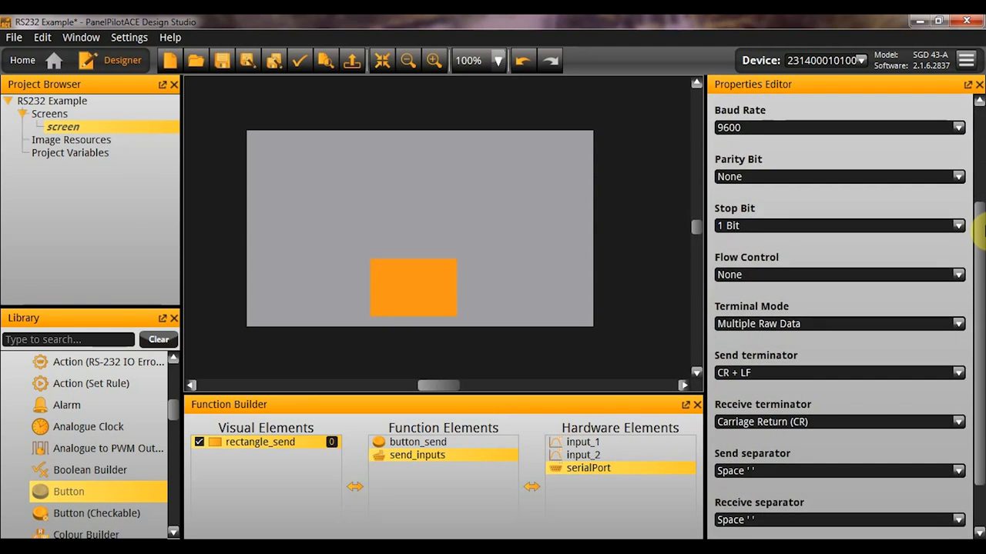
{"action": "scroll", "coordinate": [981, 231], "scroll_direction": "down", "scroll_amount": 2}
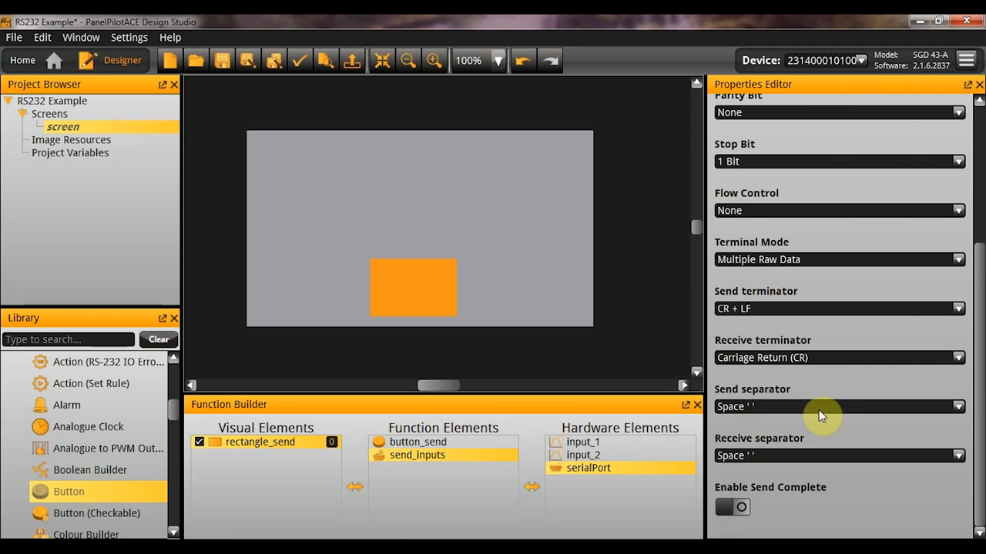
{"action": "left_click", "coordinate": [821, 408]}
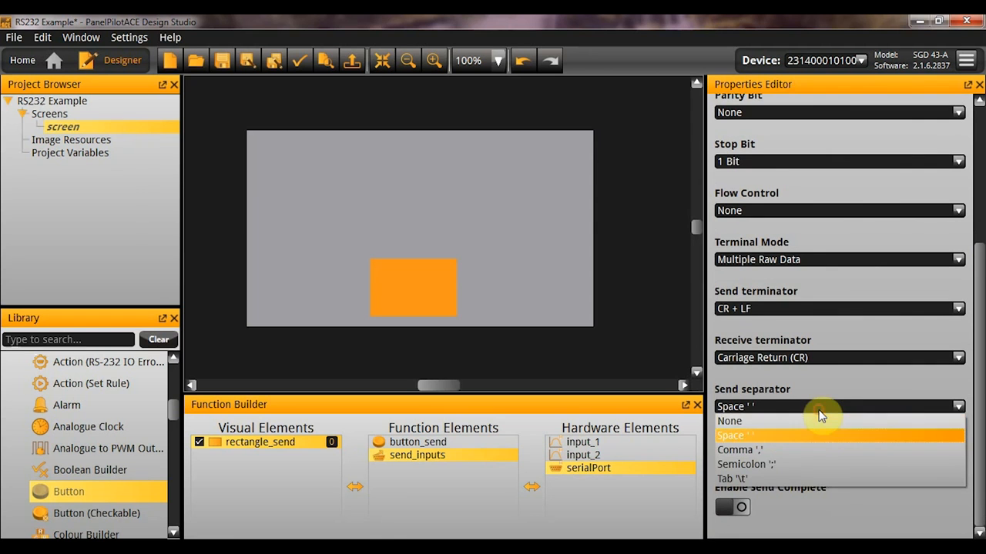
{"action": "left_click", "coordinate": [807, 451]}
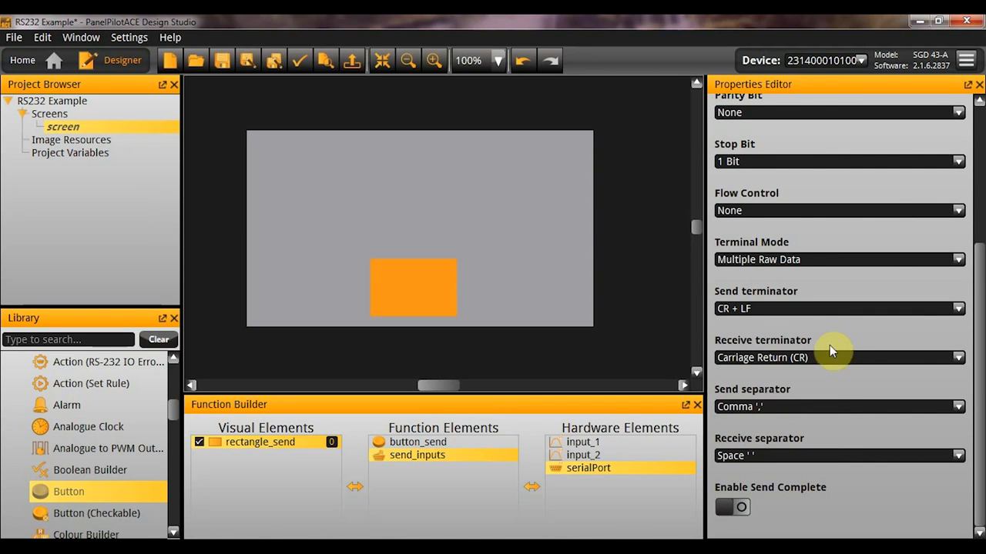
- Review the send values of send_inputs alongside the terminator and separator settings of serialPort
{"action": "left_click", "coordinate": [499, 455]}
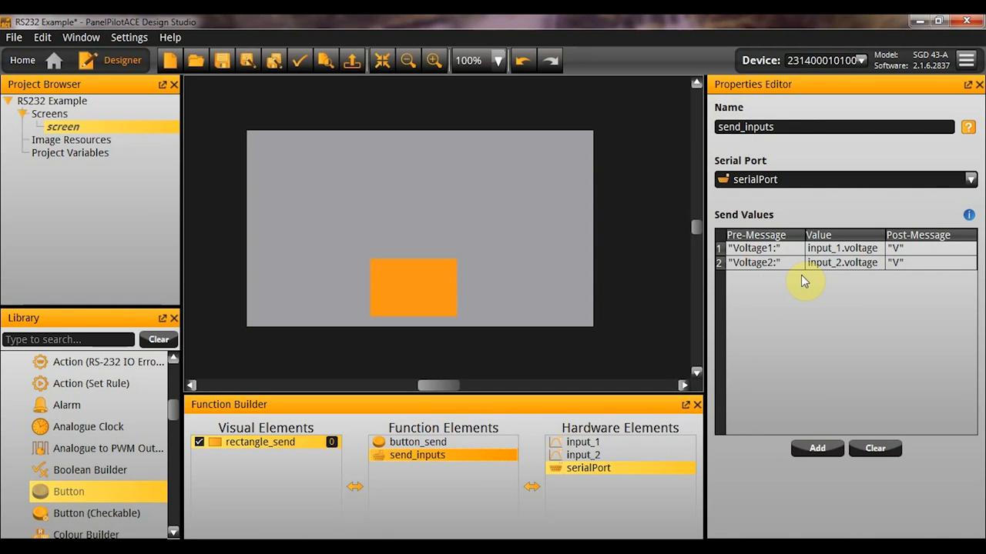
{"action": "left_click", "coordinate": [614, 470]}
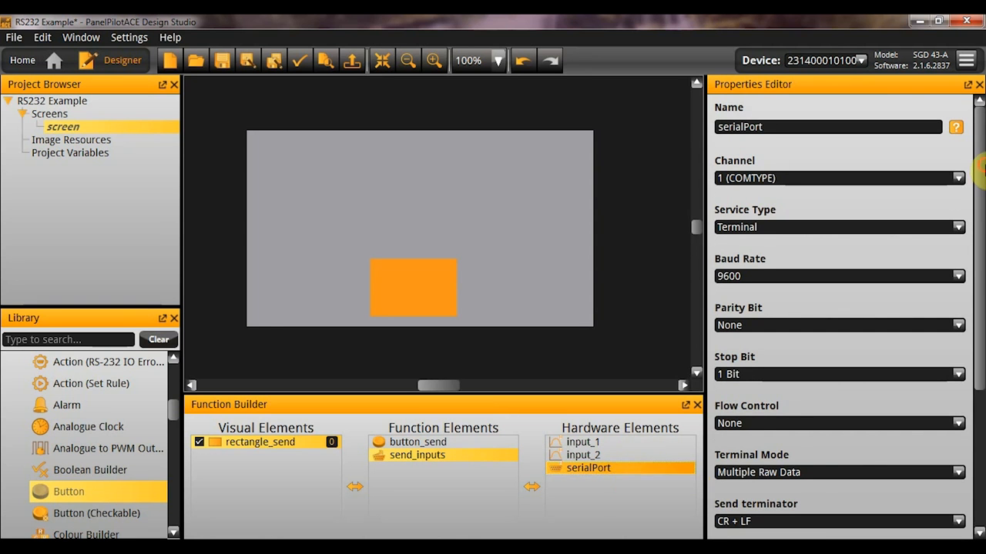
{"action": "scroll", "coordinate": [982, 251], "scroll_direction": "down", "scroll_amount": 3}
{"action": "scroll", "coordinate": [982, 250], "scroll_direction": "down", "scroll_amount": 1}
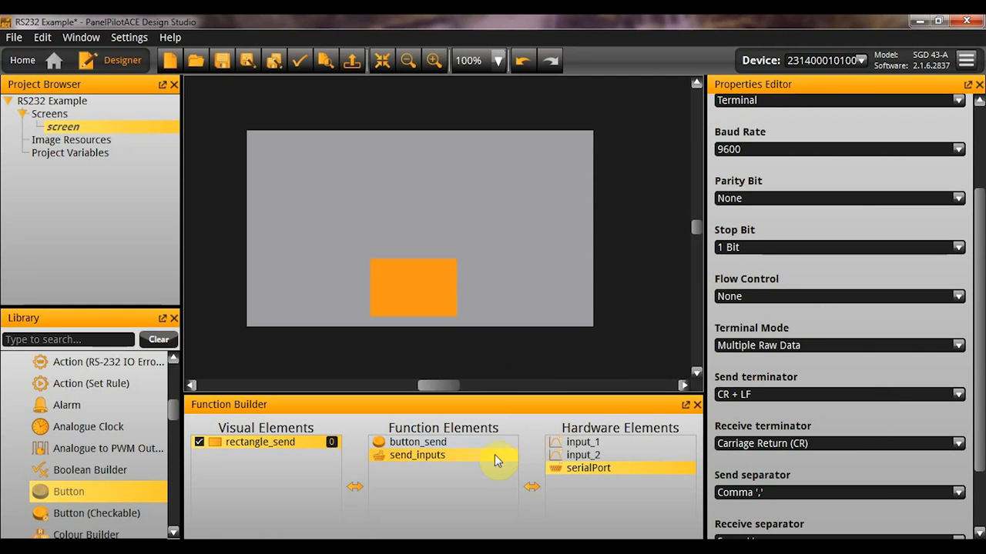
{"action": "left_click_drag", "start_coordinate": [493, 455], "coordinate": [549, 457]}
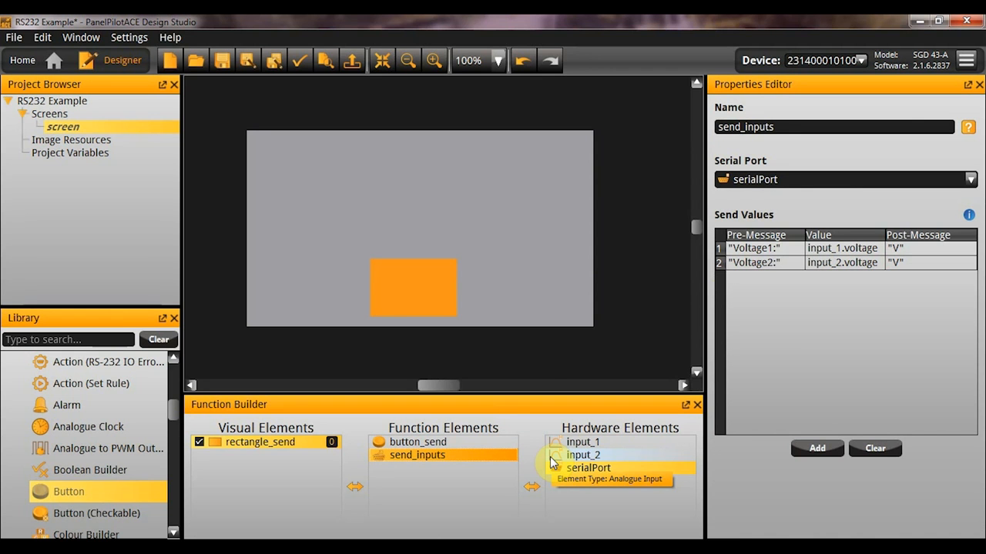
- Upload the RS232 Example project to the connected device, accepting the loss of its current project and logged data
{"action": "left_click", "coordinate": [534, 353]}
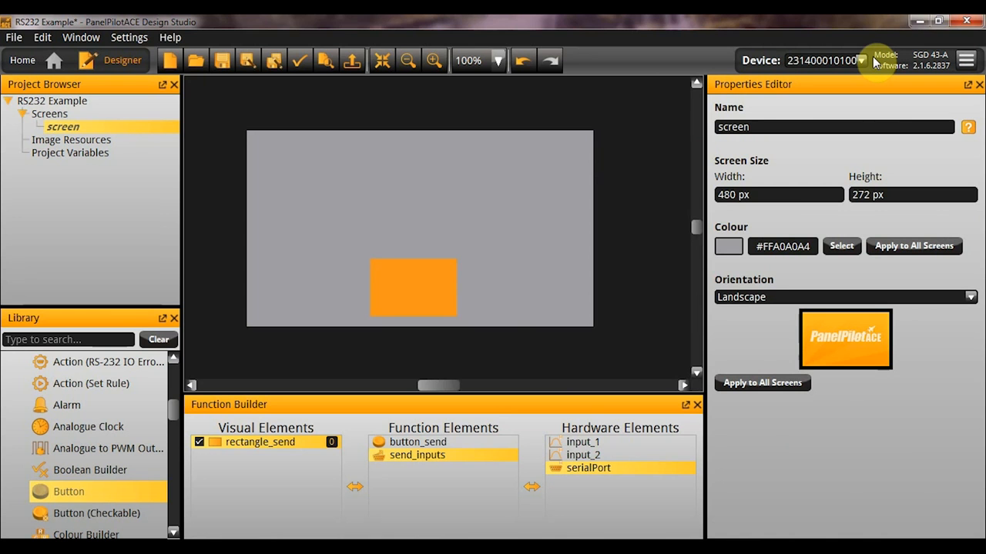
{"action": "key", "text": "ctrl+u"}
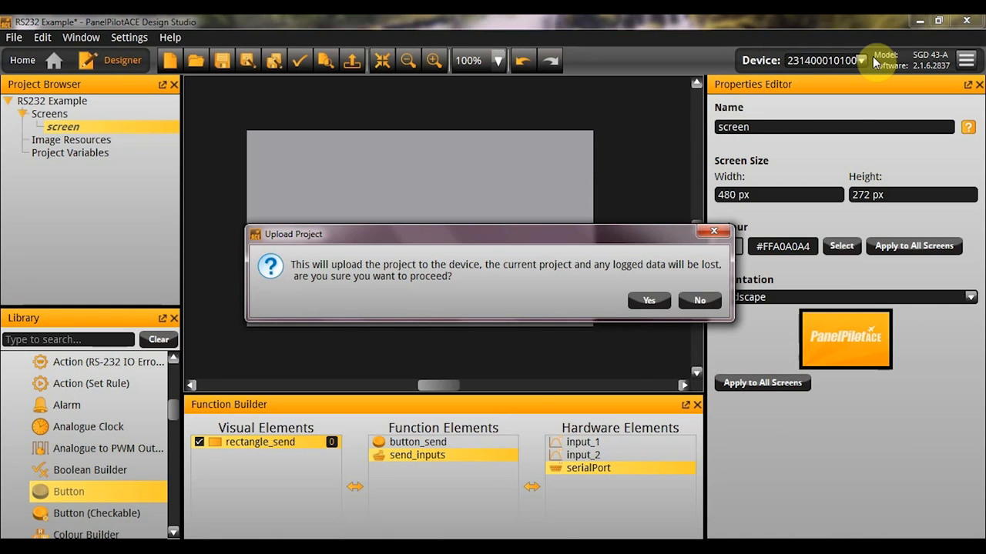
{"action": "key", "text": "Return"}
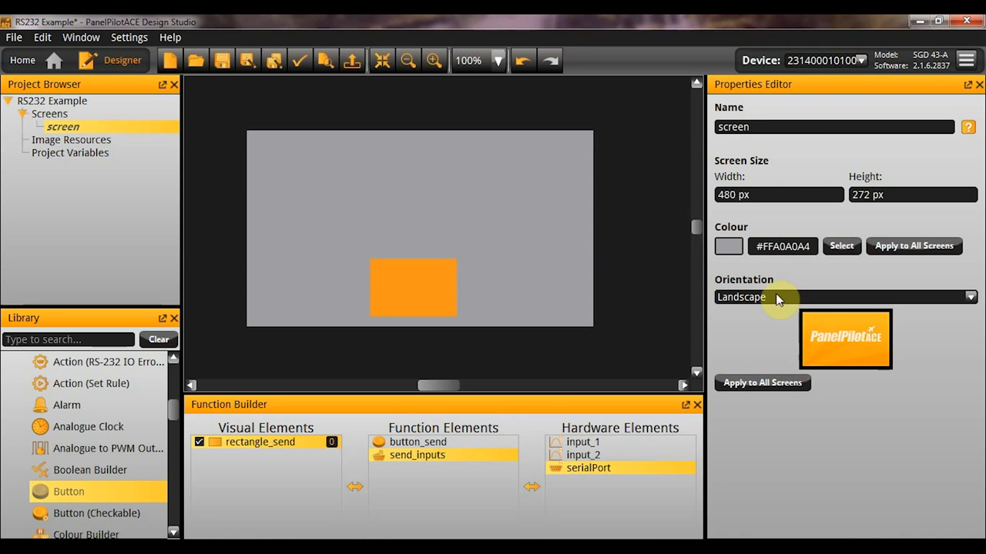
- Open a new Tera Term window and start a serial connection on COM24, the Prolific USB-to-Serial Comm Port
{"action": "right_click", "coordinate": [458, 541]}
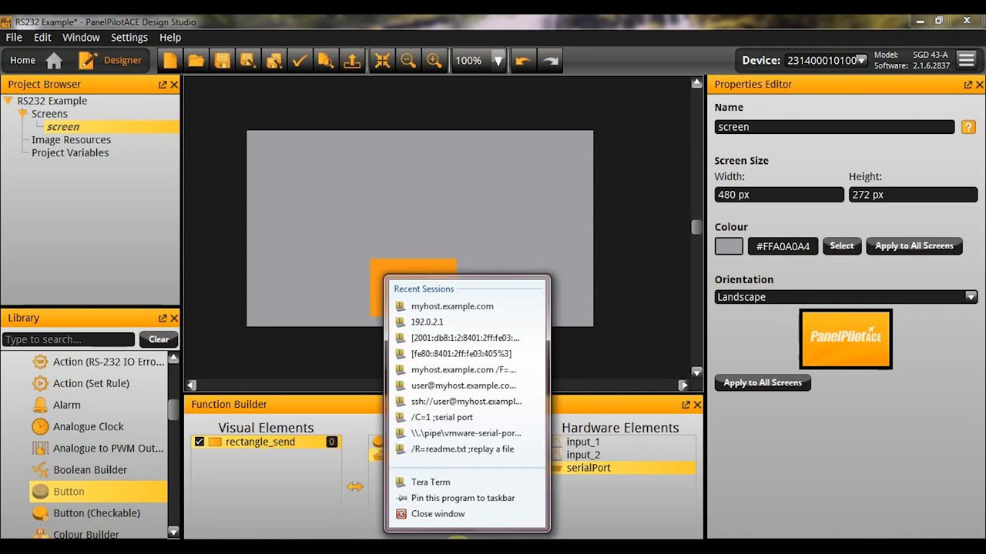
{"action": "left_click", "coordinate": [430, 482]}
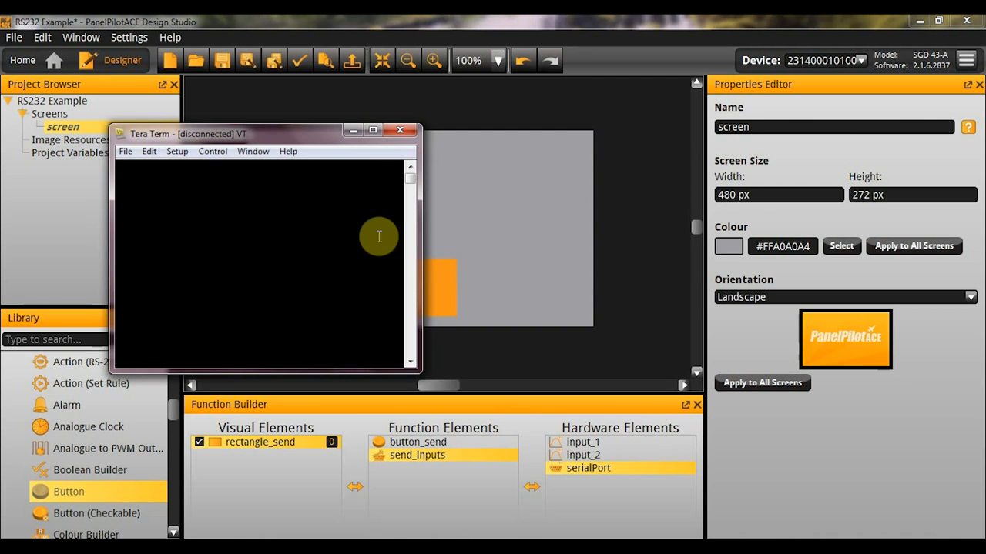
{"action": "key", "text": "alt+n"}
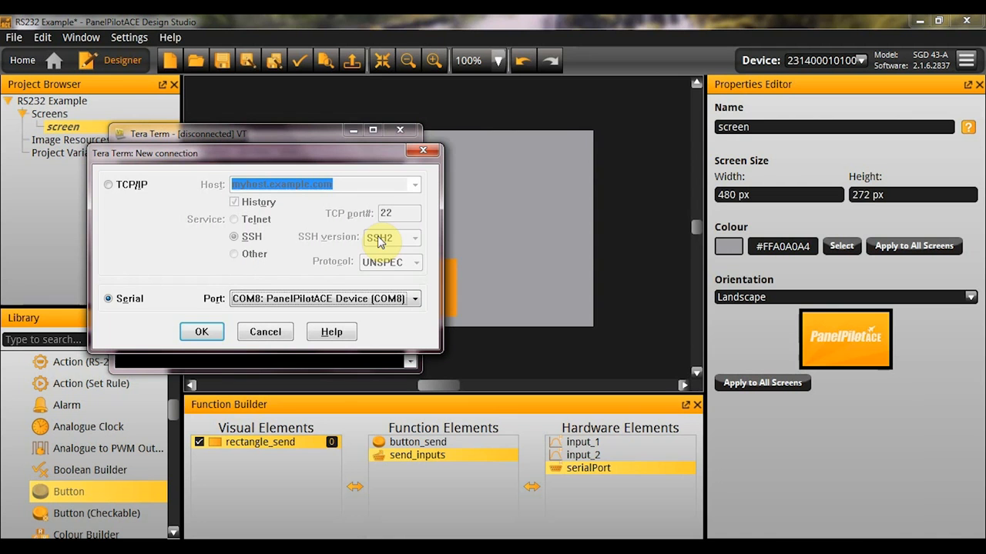
{"action": "left_click", "coordinate": [341, 300]}
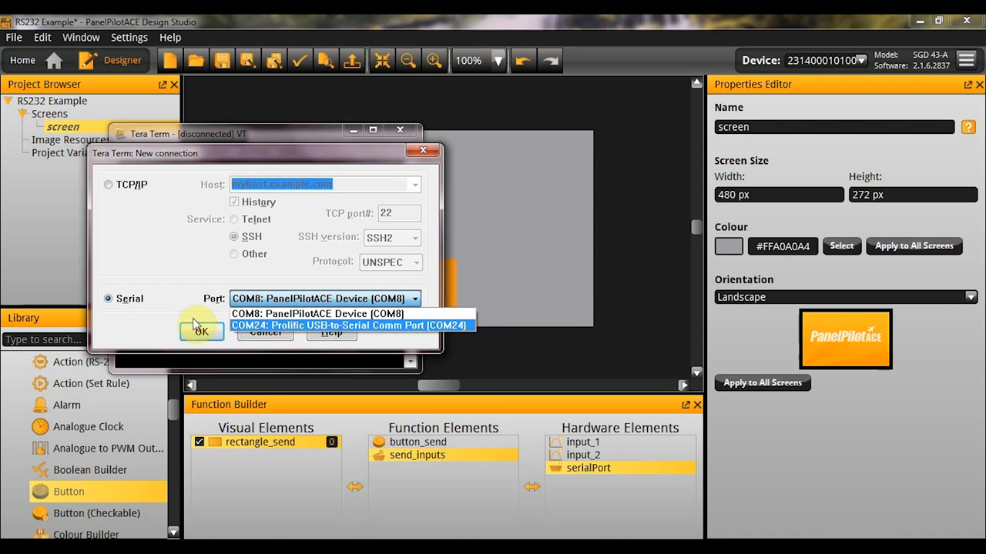
{"action": "left_click", "coordinate": [339, 327]}
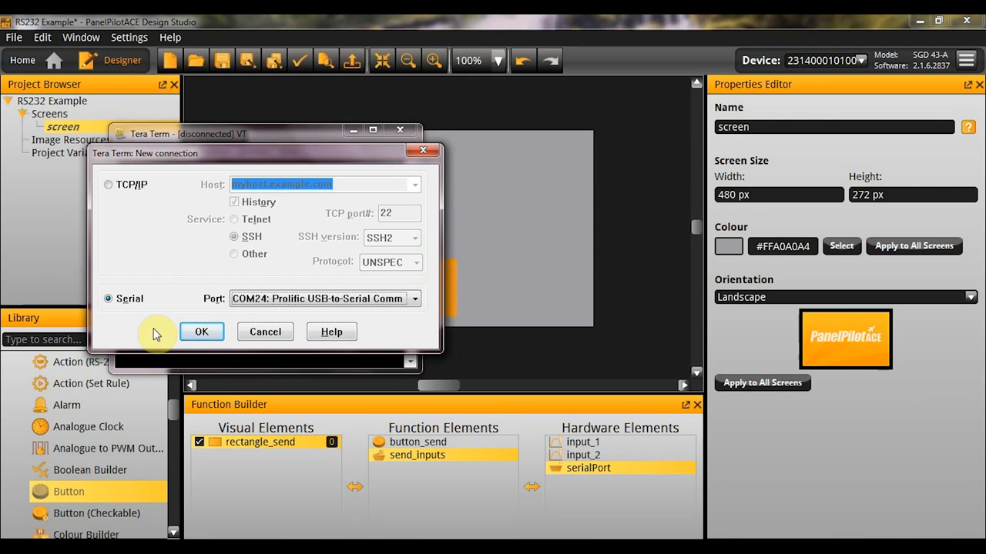
{"action": "left_click", "coordinate": [198, 331]}
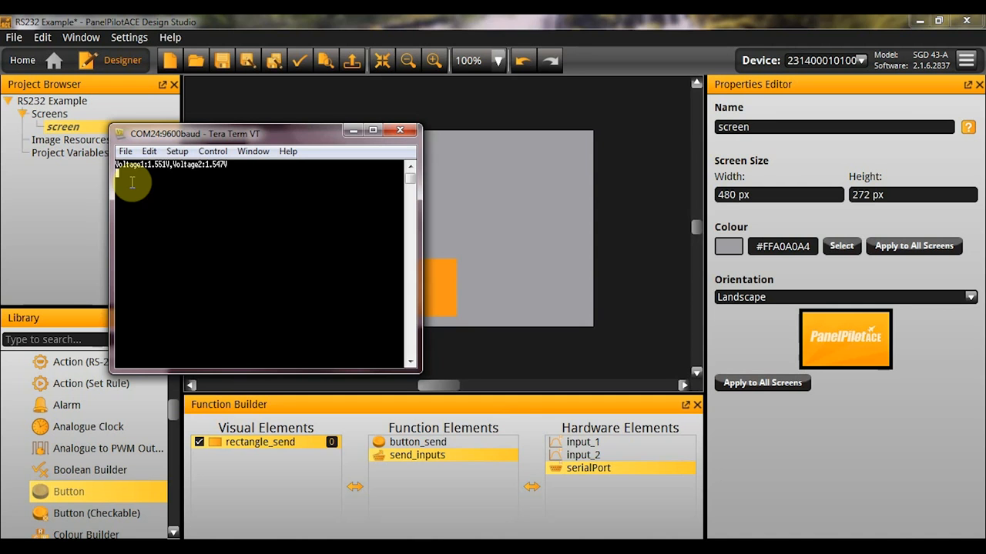
- Switch back to PanelPilotACE Design Studio, add a Serial Port Receive function element and assign serialPort as its serial port
{"action": "key", "text": "alt+Tab"}
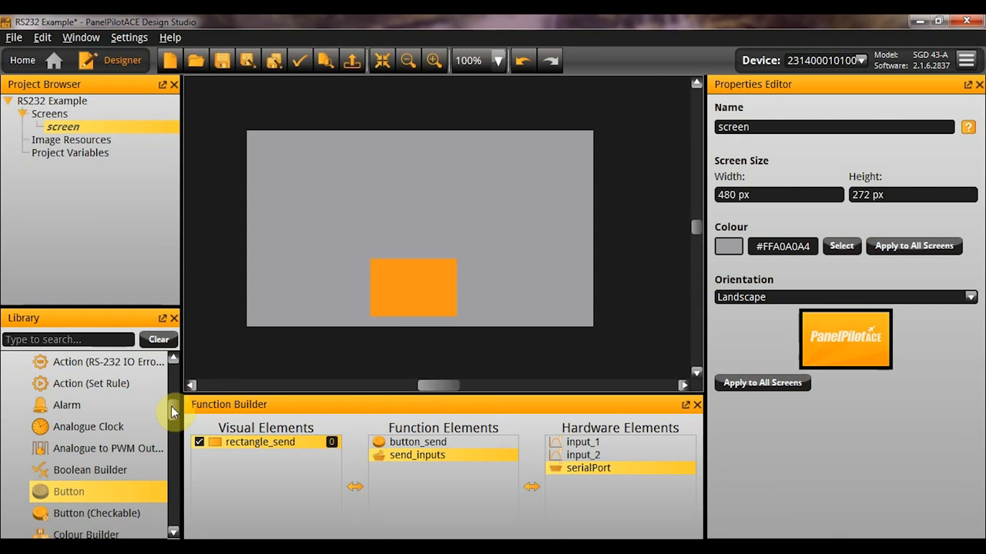
{"action": "left_click_drag", "start_coordinate": [171, 406], "coordinate": [192, 491]}
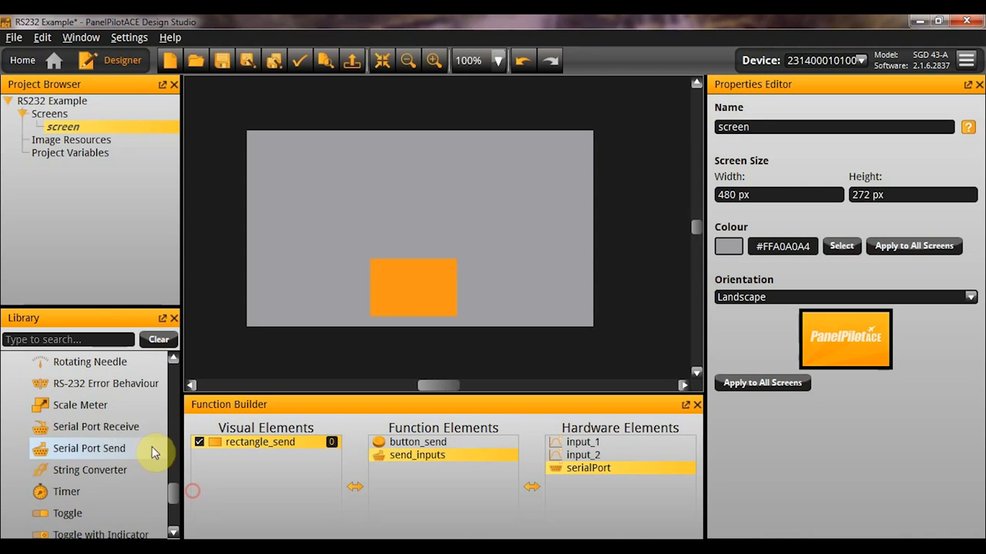
{"action": "left_click_drag", "start_coordinate": [132, 429], "coordinate": [474, 494]}
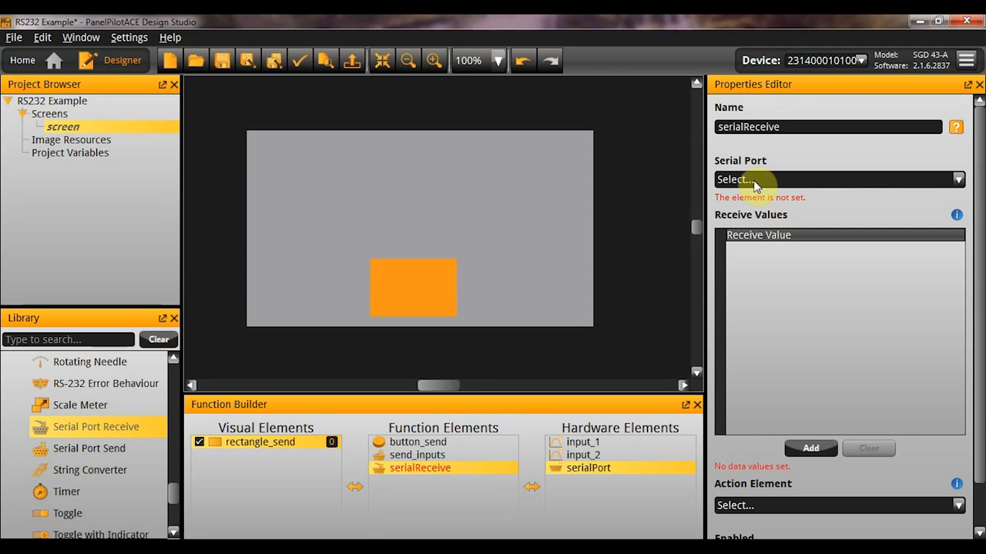
{"action": "left_click", "coordinate": [734, 178]}
{"action": "left_click", "coordinate": [745, 209]}
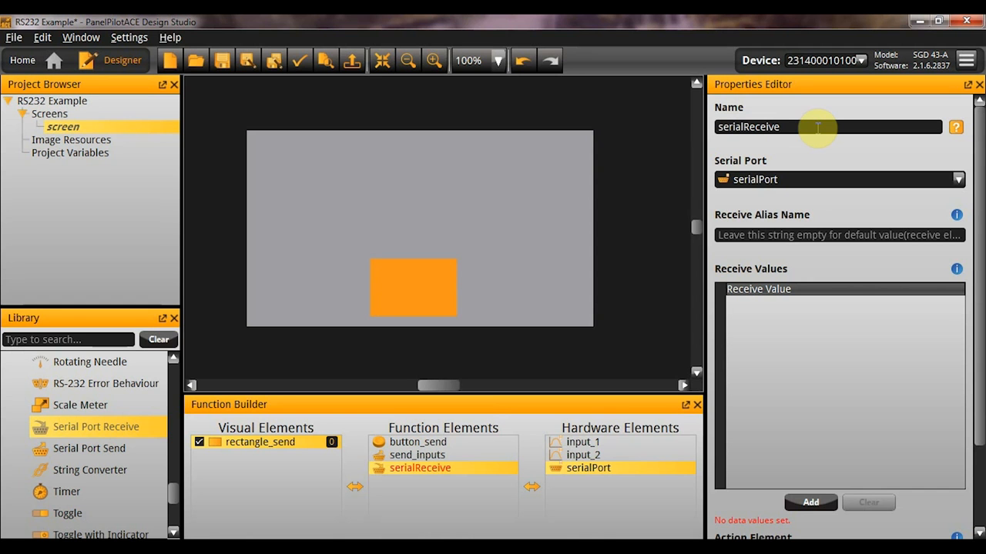
- Rename the serial receive function receive_value and set its receive alias name to update
{"action": "double_click", "coordinate": [816, 128]}
{"action": "type", "text": "a"}
{"action": "key", "text": "BackSpace"}
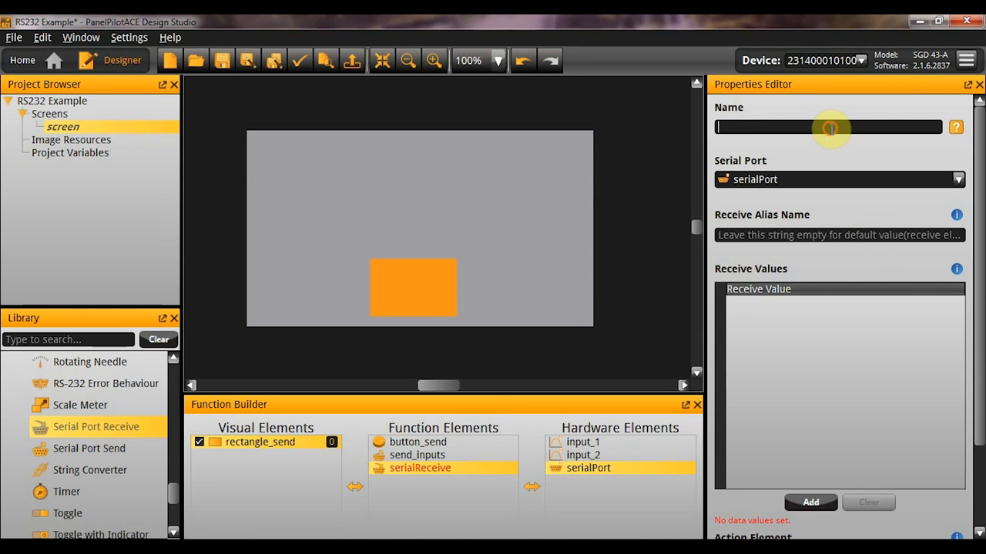
{"action": "type", "text": "receive_value#"}
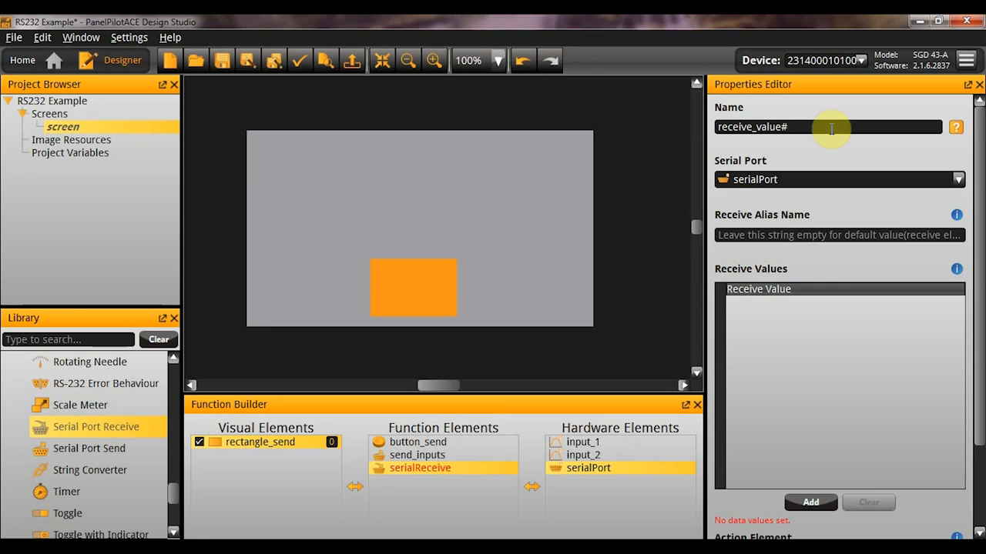
{"action": "key", "text": "BackSpace"}
{"action": "key", "text": "Return"}
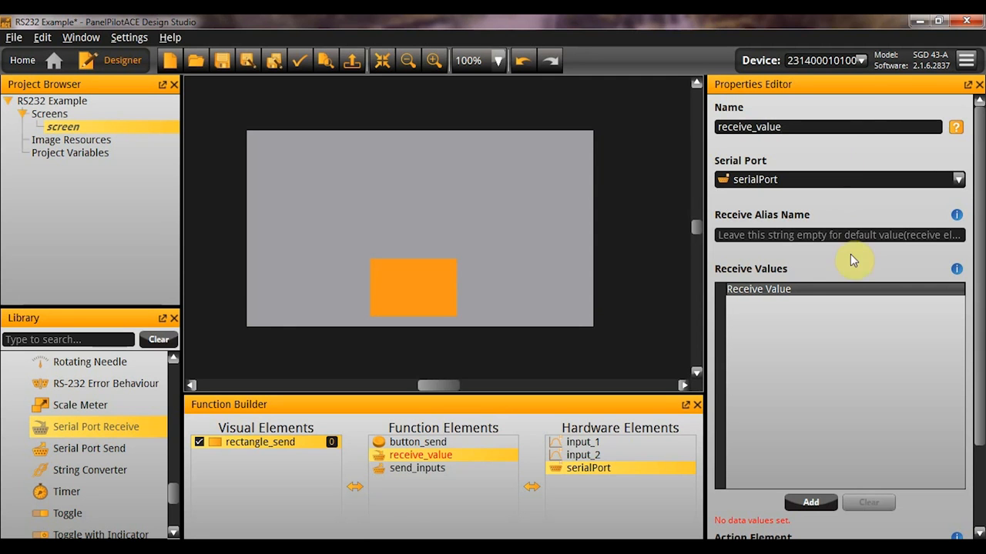
{"action": "left_click", "coordinate": [840, 235]}
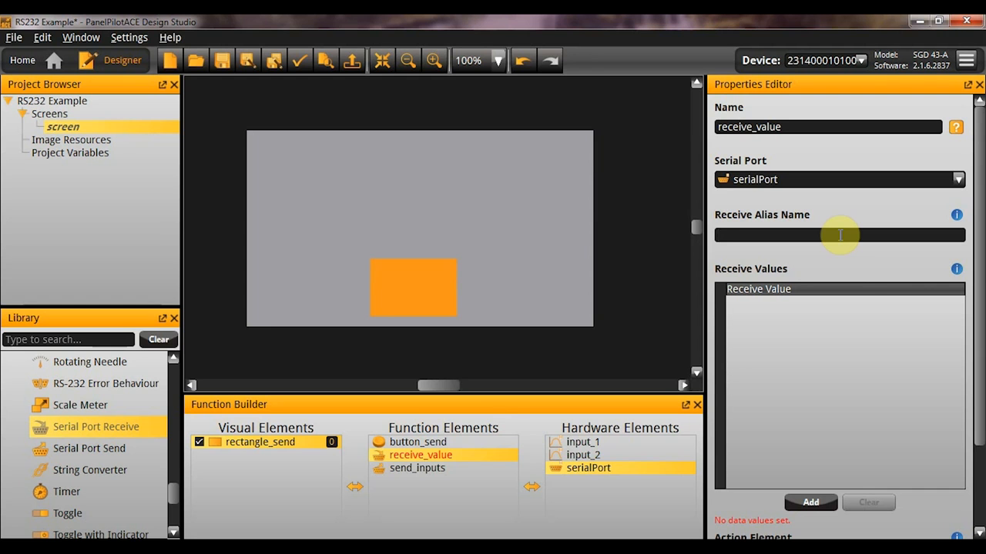
{"action": "type", "text": "update"}
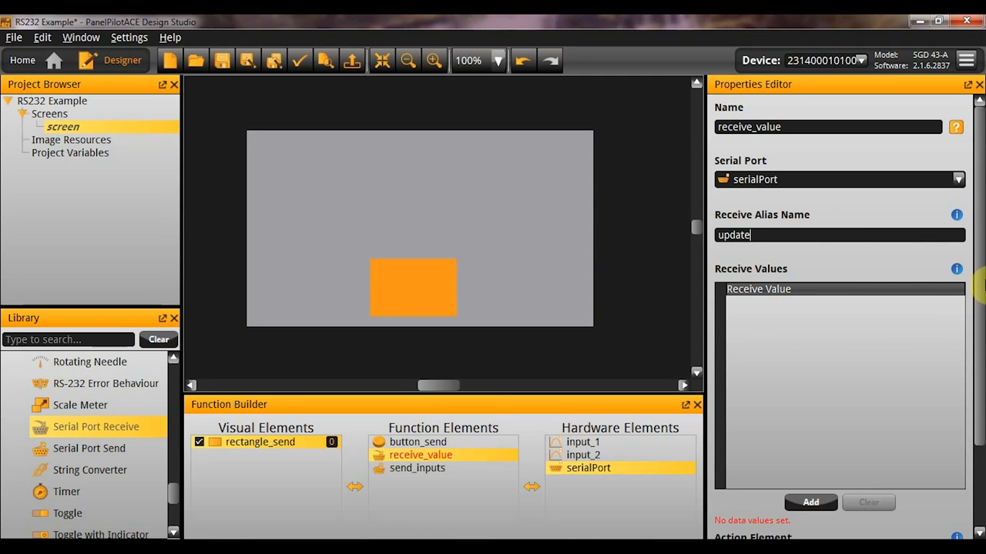
- Add one entry to receive_value's receive values, open its definition, and cancel to leave it undefined
{"action": "left_click_drag", "start_coordinate": [981, 283], "coordinate": [982, 320]}
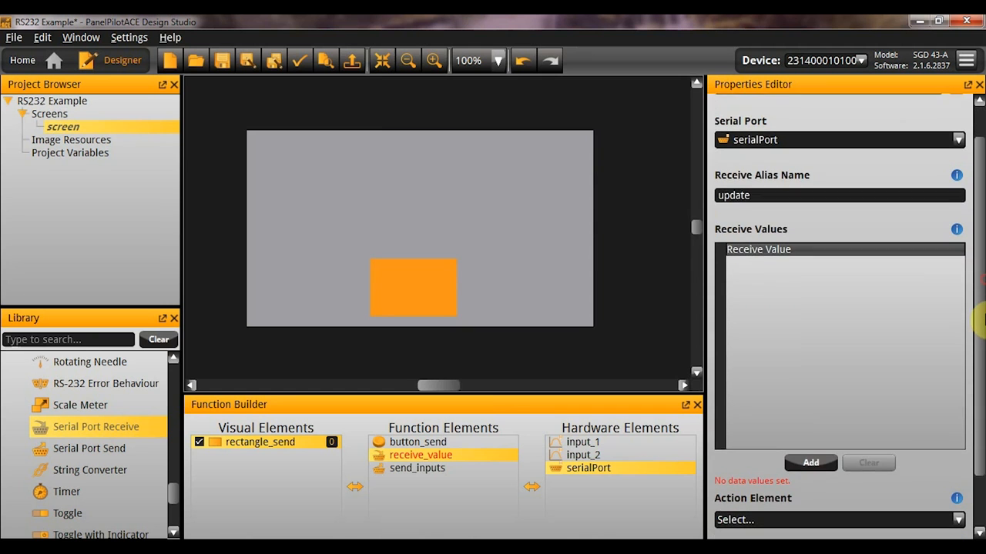
{"action": "left_click", "coordinate": [822, 261]}
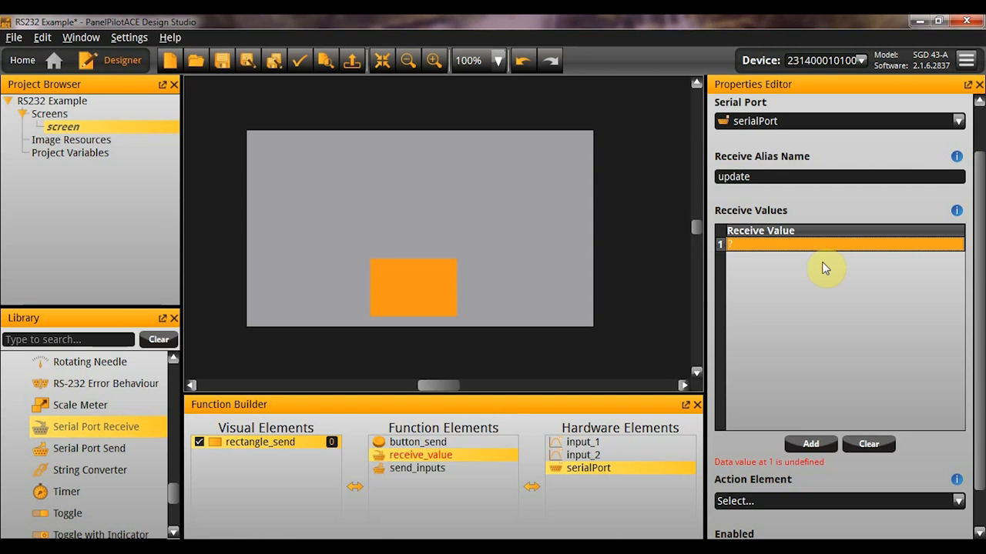
{"action": "double_click", "coordinate": [807, 247]}
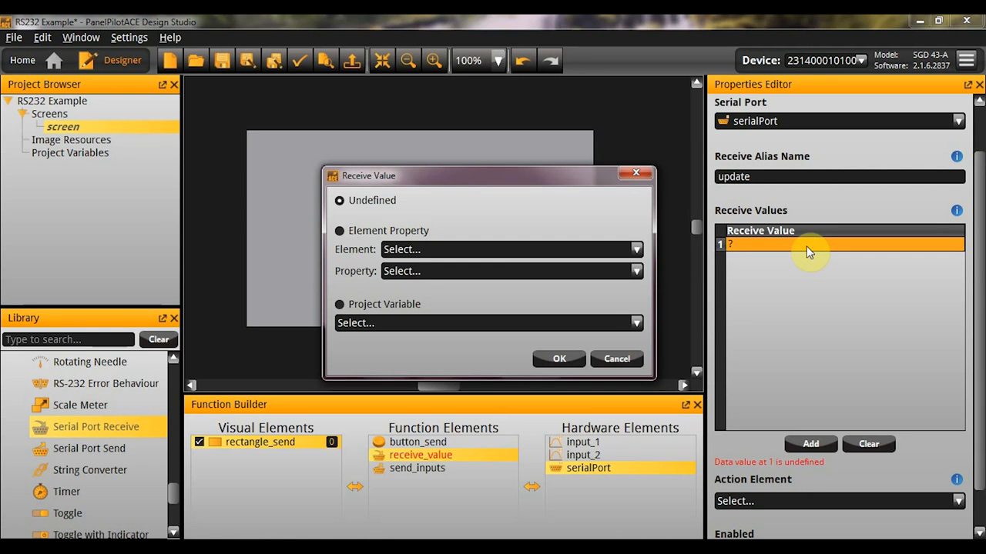
{"action": "key", "text": "Escape"}
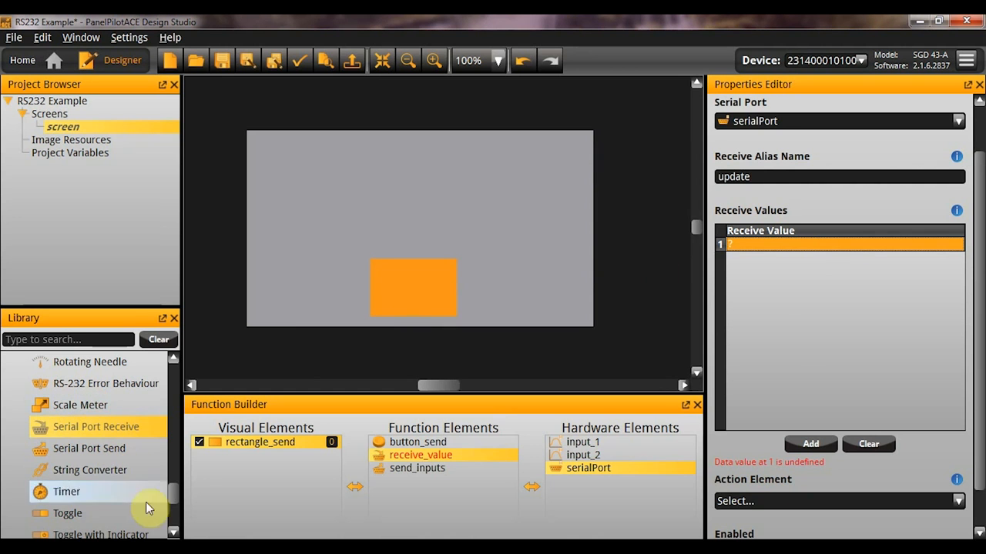
- Add a Text Box above the orange rectangle on the screen and name it text_receive_value
{"action": "left_click_drag", "start_coordinate": [176, 488], "coordinate": [169, 459]}
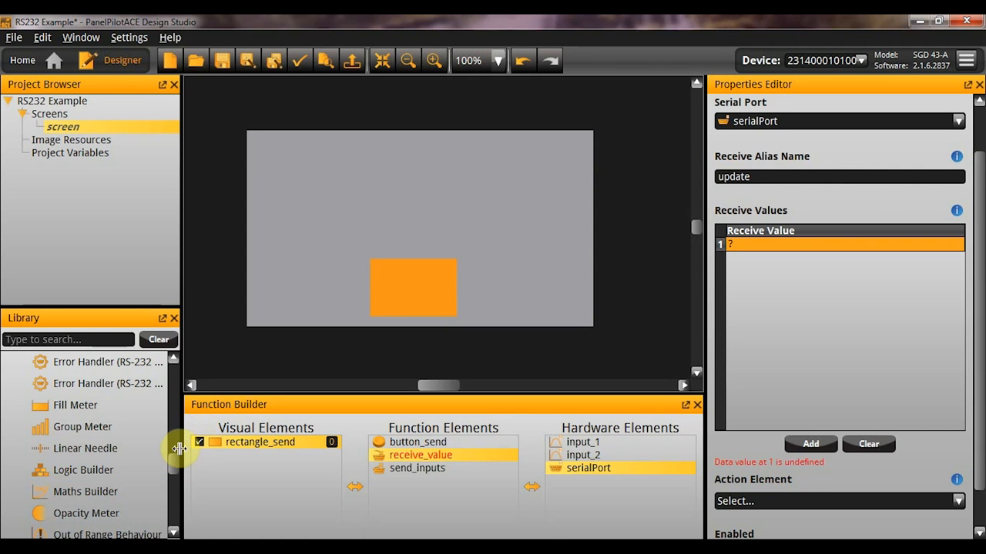
{"action": "scroll", "coordinate": [173, 459], "scroll_direction": "up", "scroll_amount": 10}
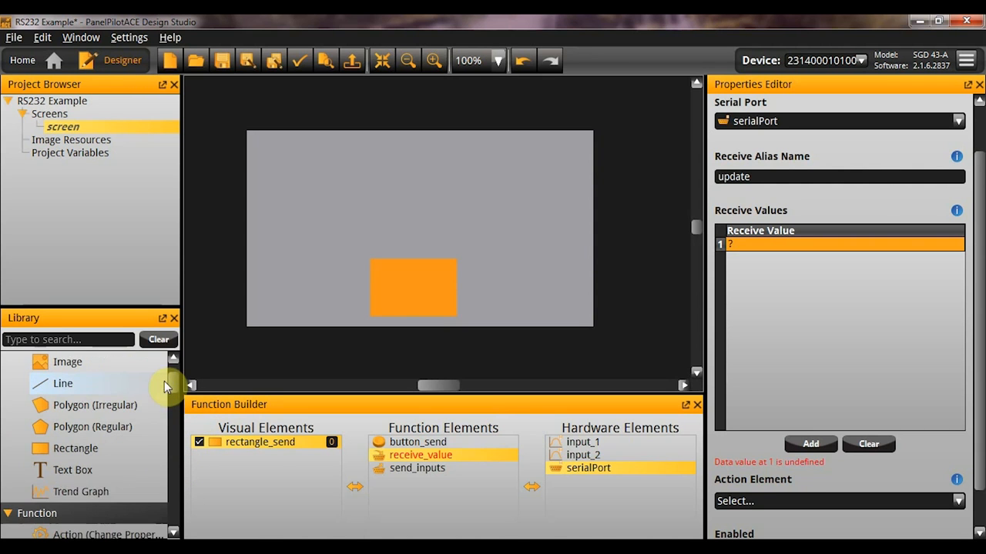
{"action": "left_click_drag", "start_coordinate": [69, 470], "coordinate": [428, 197]}
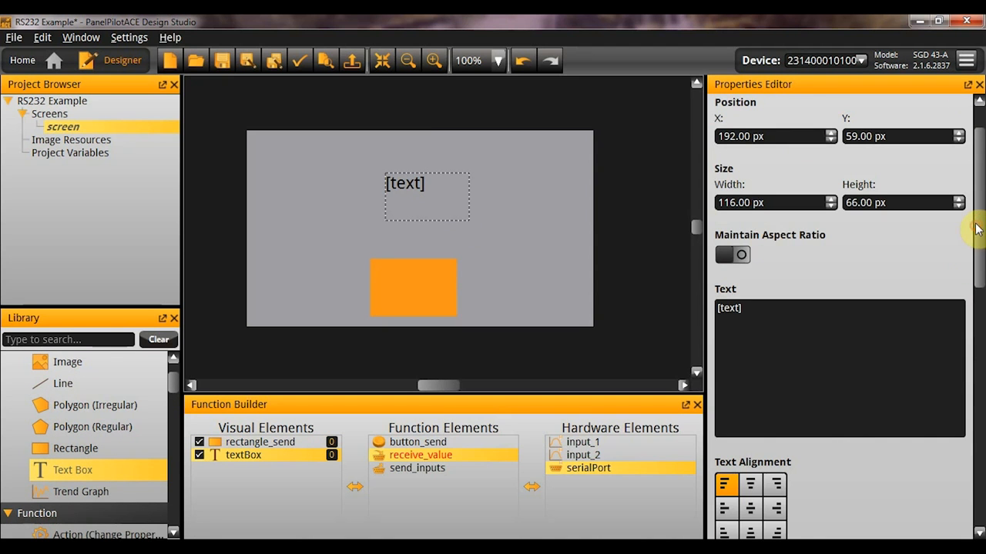
{"action": "scroll", "coordinate": [977, 229], "scroll_direction": "up", "scroll_amount": 1}
{"action": "double_click", "coordinate": [799, 128]}
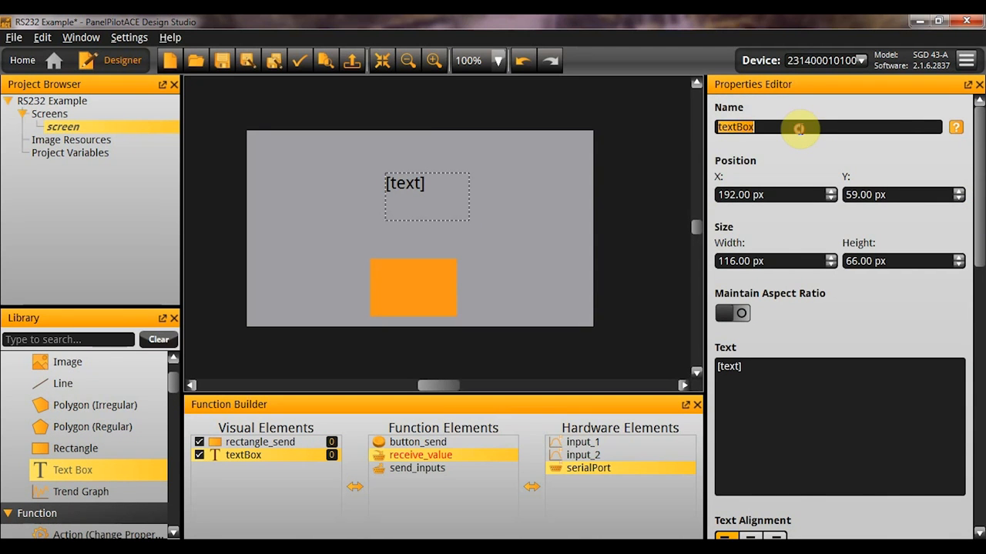
{"action": "type", "text": "rwzr"}
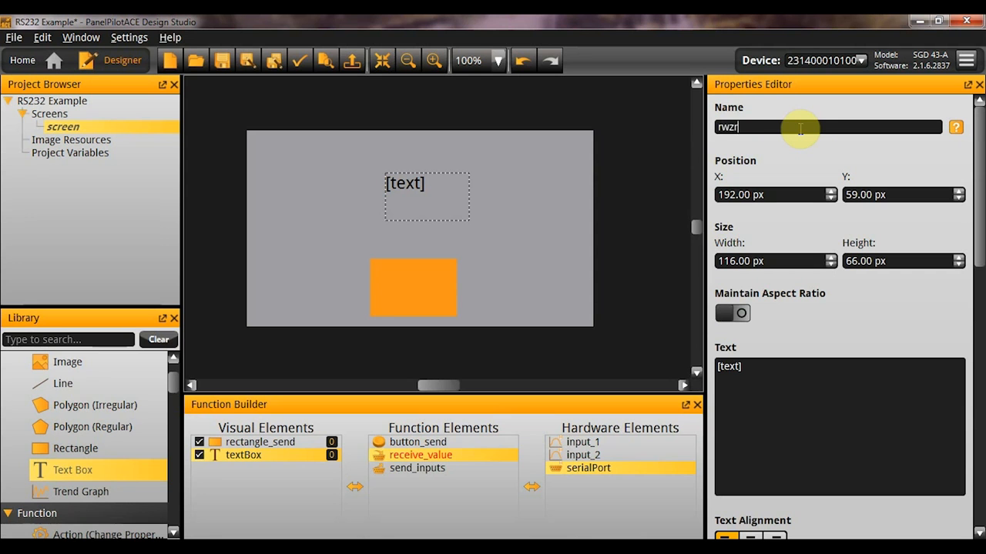
{"action": "key", "text": "BackSpace"}
{"action": "key", "text": "BackSpace"}
{"action": "key", "text": "BackSpace"}
{"action": "key", "text": "BackSpace"}
{"action": "type", "text": "text_receive_value"}
{"action": "key", "text": "Return"}
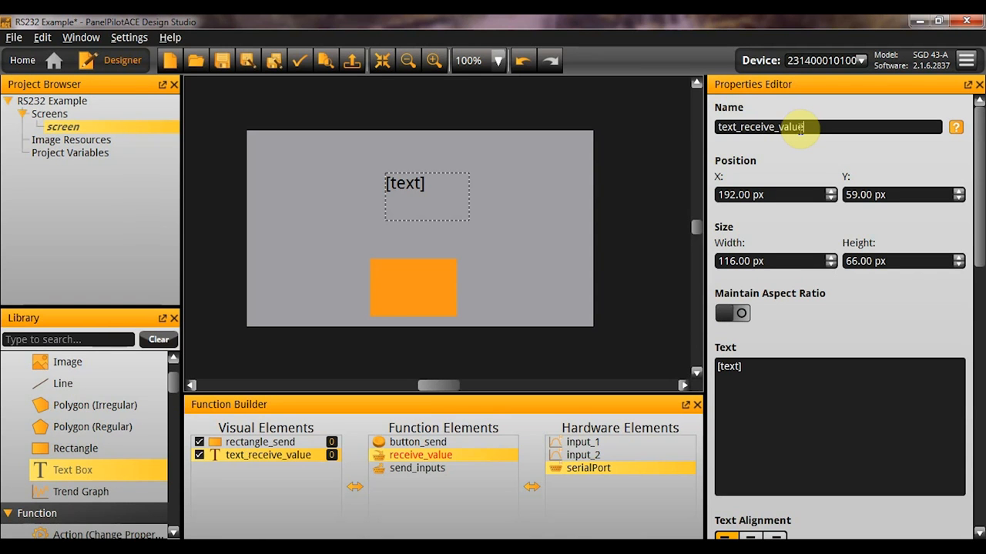
- Replace the placeholder text of text_receive_value with "----"
{"action": "left_click", "coordinate": [772, 390]}
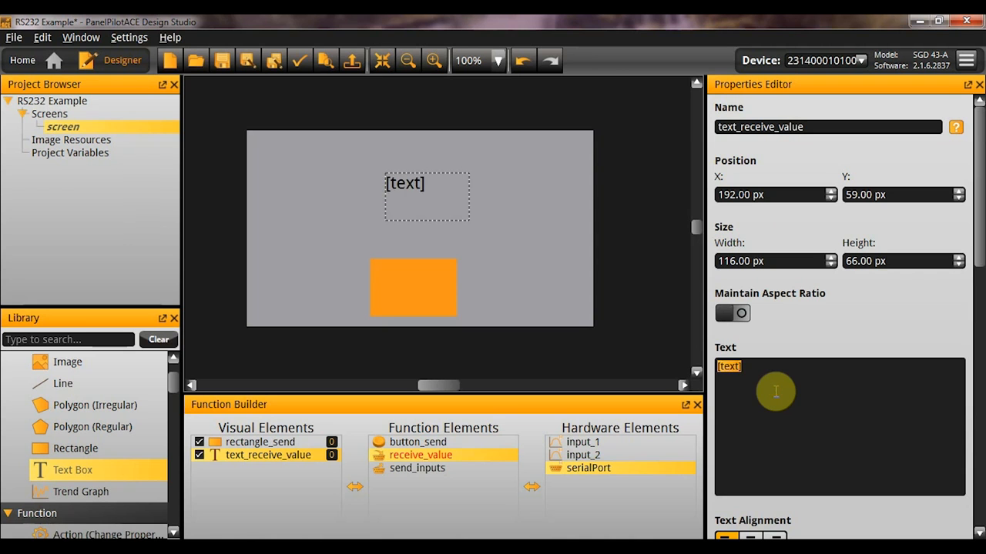
{"action": "key", "text": "BackSpace"}
{"action": "type", "text": "----"}
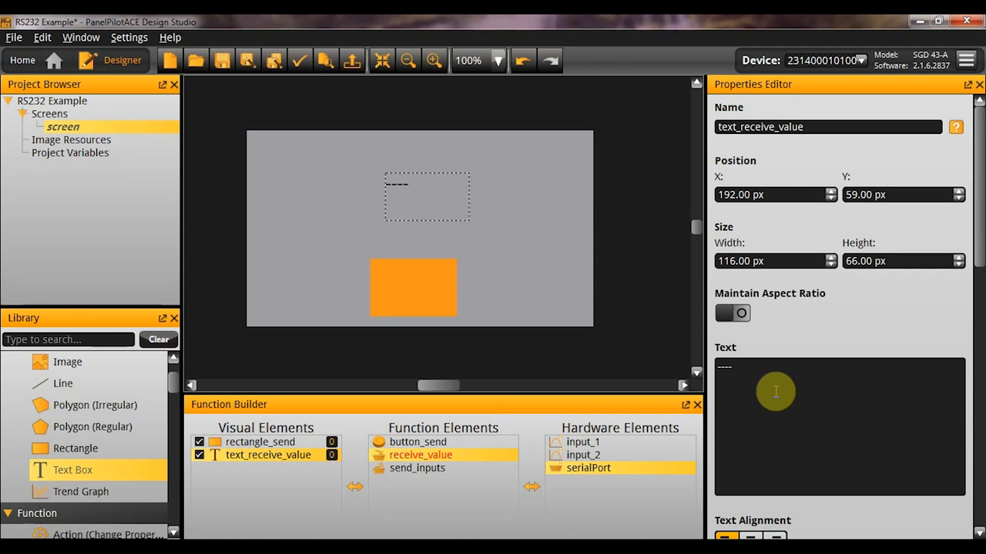
- Set the X position of text_receive_value to 0 px and its width to 480 px
{"action": "double_click", "coordinate": [808, 195]}
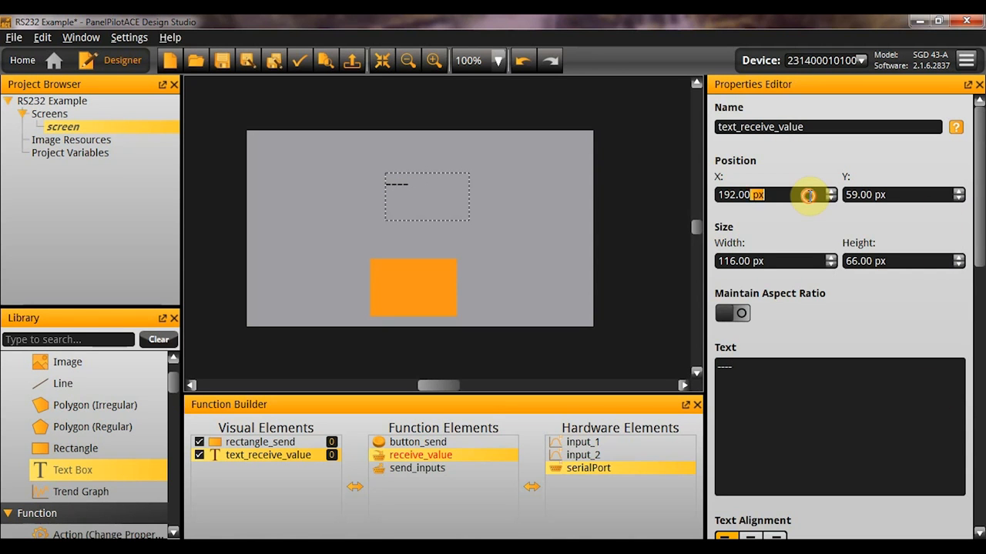
{"action": "left_click", "coordinate": [807, 196]}
{"action": "key", "text": "ctrl+a"}
{"action": "type", "text": "0"}
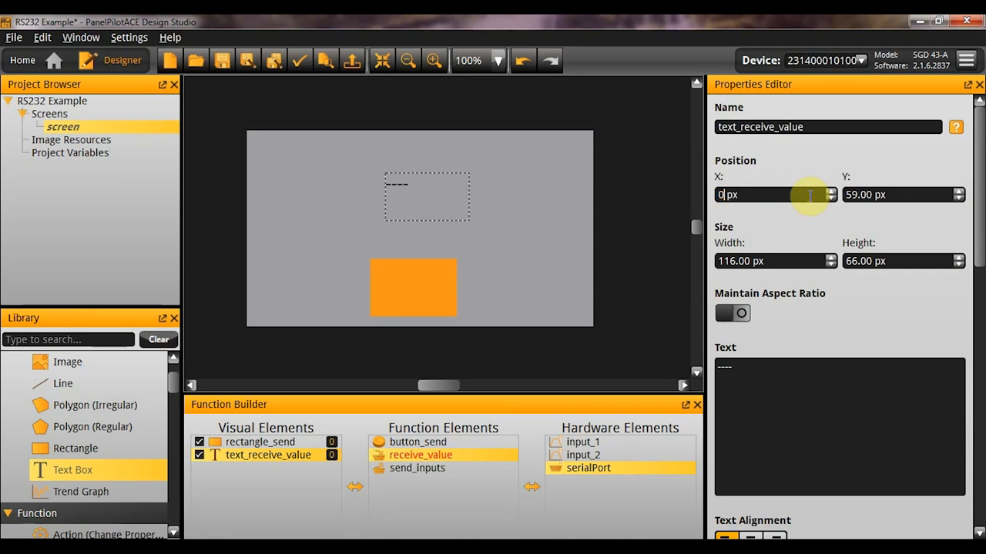
{"action": "key", "text": "Return"}
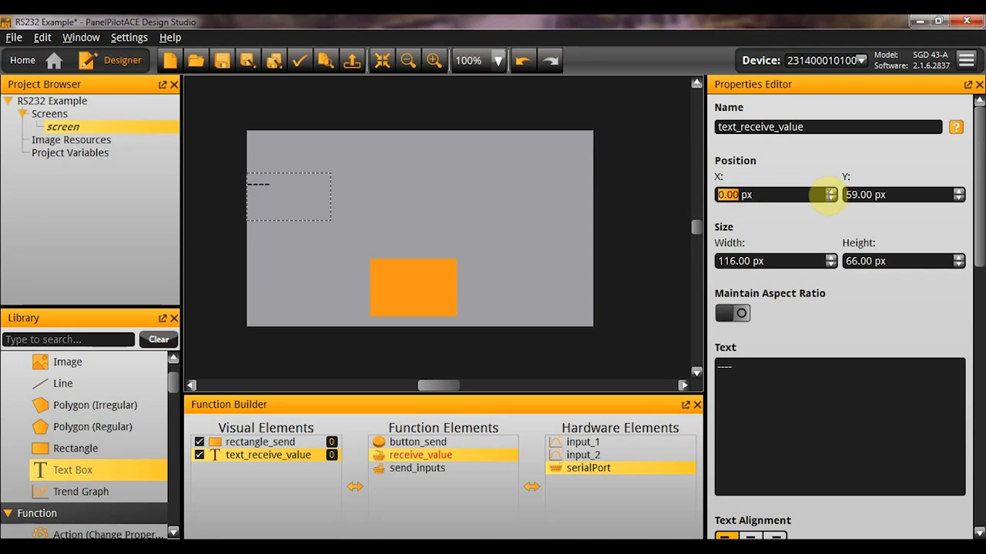
{"action": "left_click", "coordinate": [760, 261]}
{"action": "key", "text": "ctrl+a"}
{"action": "type", "text": "480"}
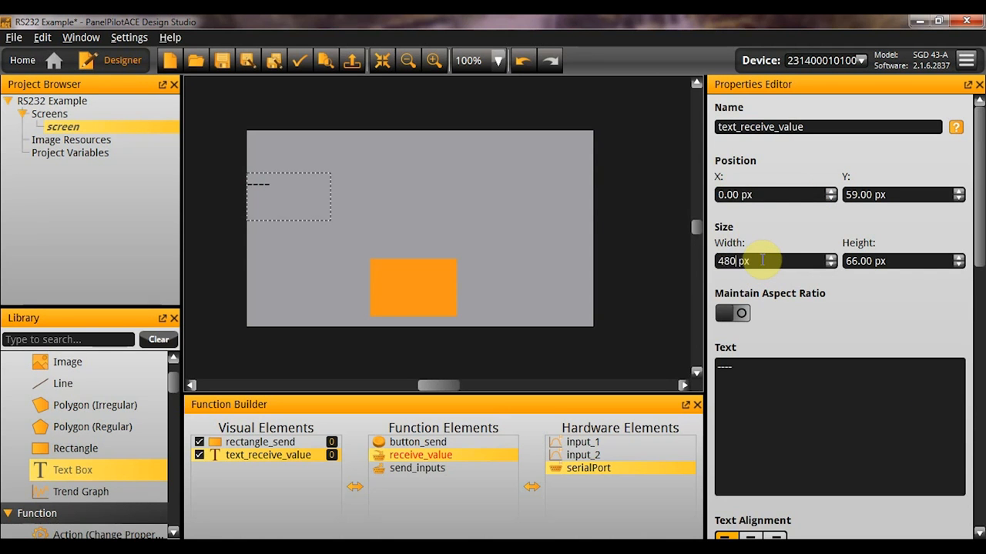
{"action": "key", "text": "Return"}
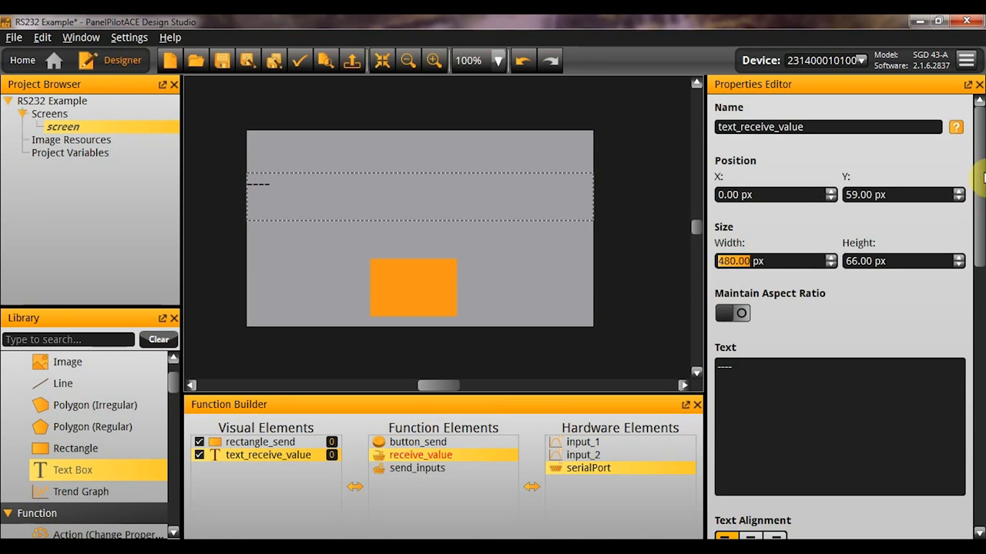
- Centre the text of text_receive_value horizontally and vertically, and deselect the text box
{"action": "left_click_drag", "start_coordinate": [978, 176], "coordinate": [978, 237]}
{"action": "left_click", "coordinate": [750, 400]}
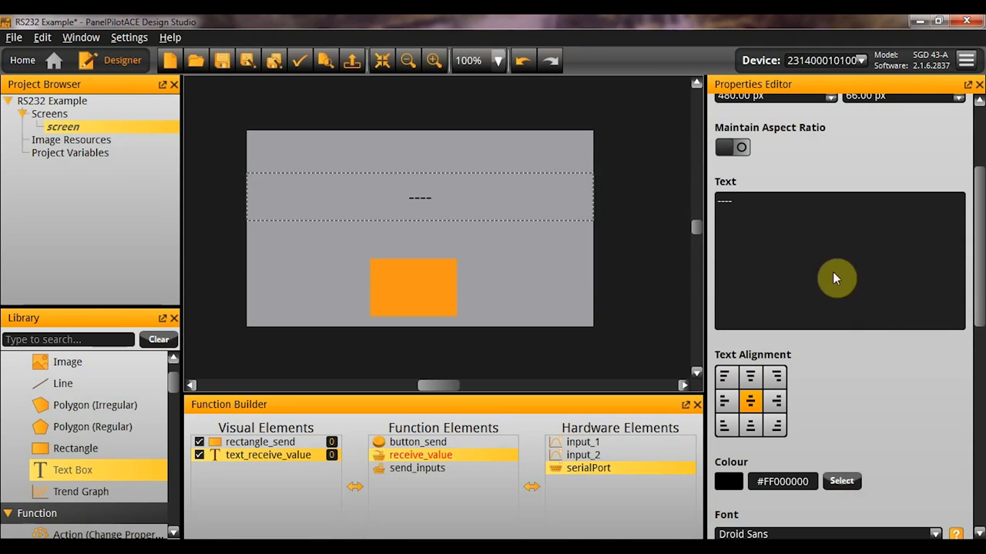
{"action": "left_click", "coordinate": [608, 207]}
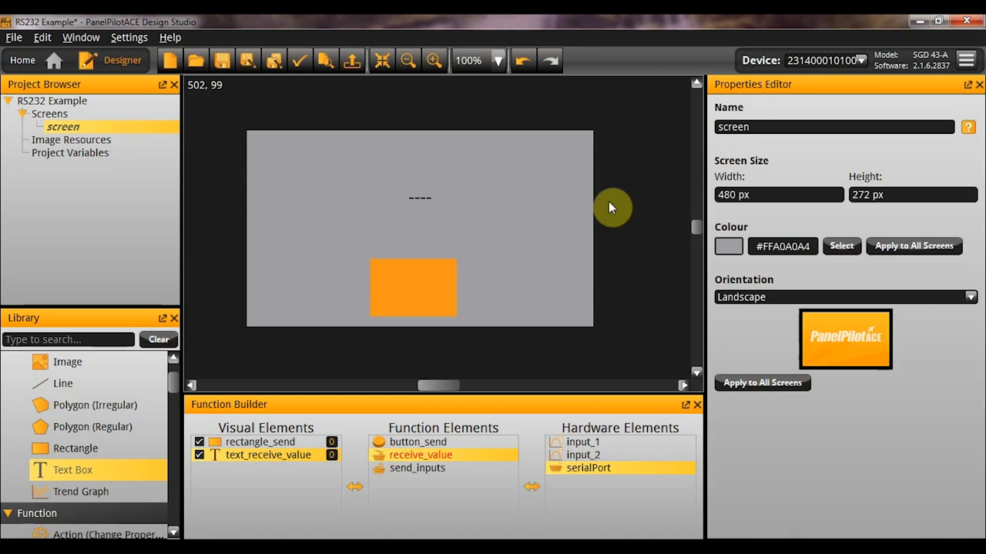
- Define receive_value's first receive value as the Text property of the text_receive_value element
{"action": "left_click", "coordinate": [483, 454]}
{"action": "left_click", "coordinate": [736, 301]}
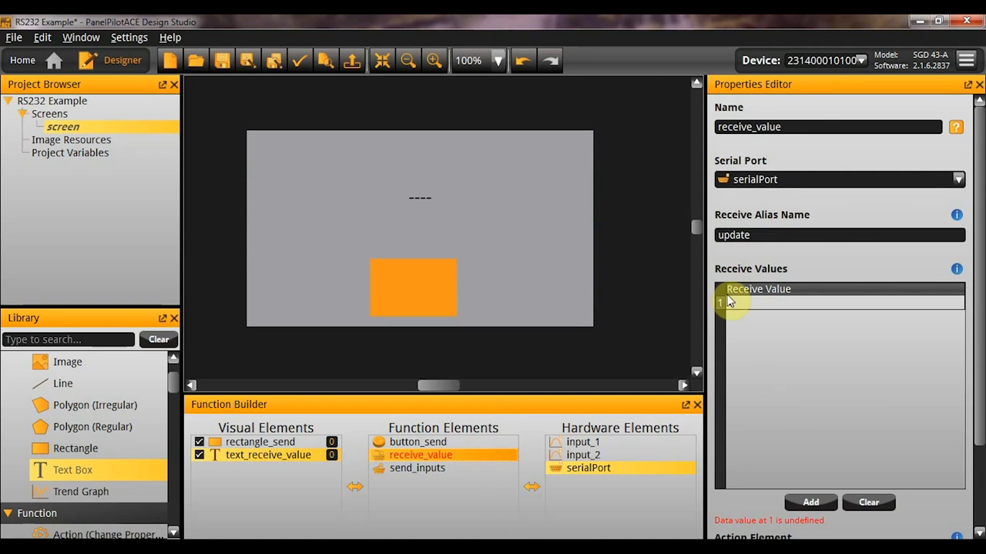
{"action": "double_click", "coordinate": [737, 300]}
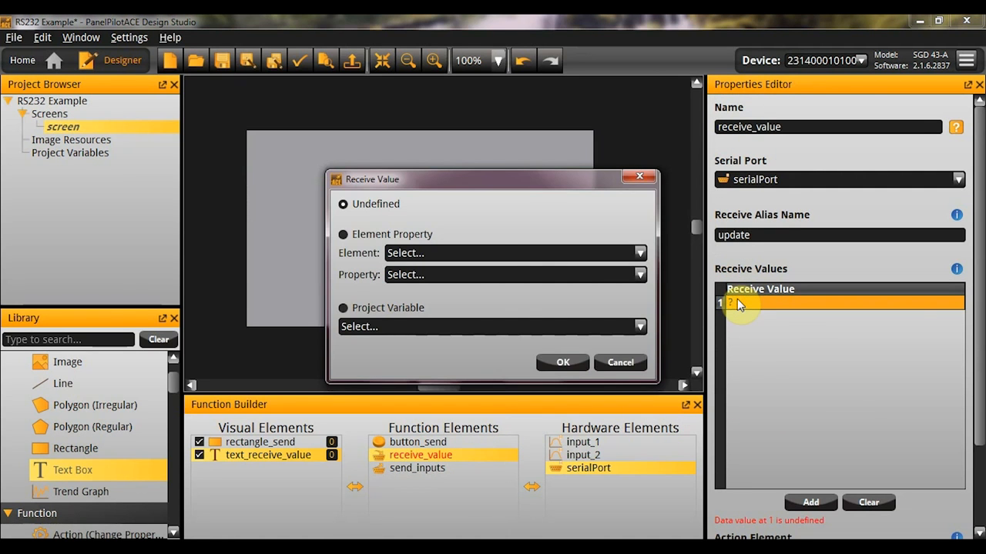
{"action": "left_click", "coordinate": [464, 253]}
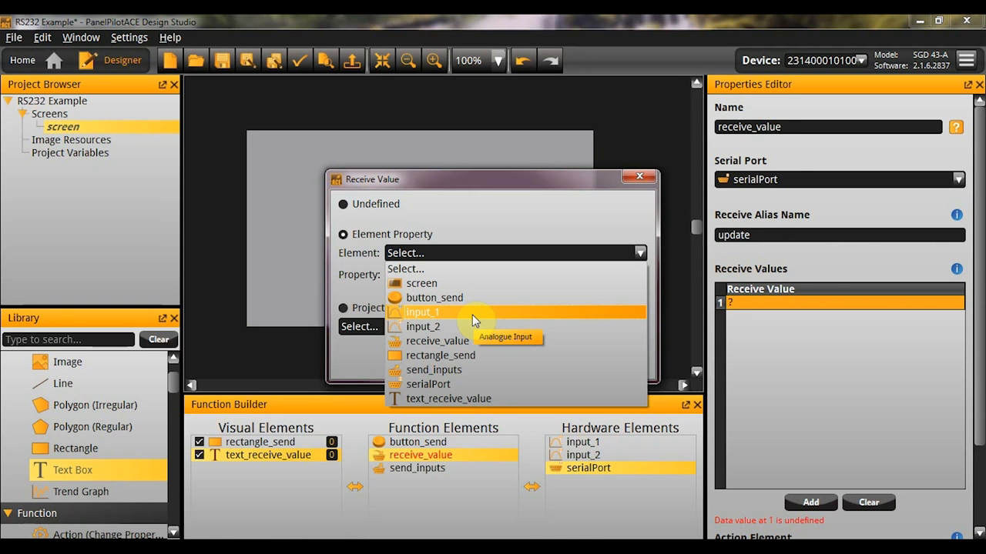
{"action": "left_click", "coordinate": [507, 399]}
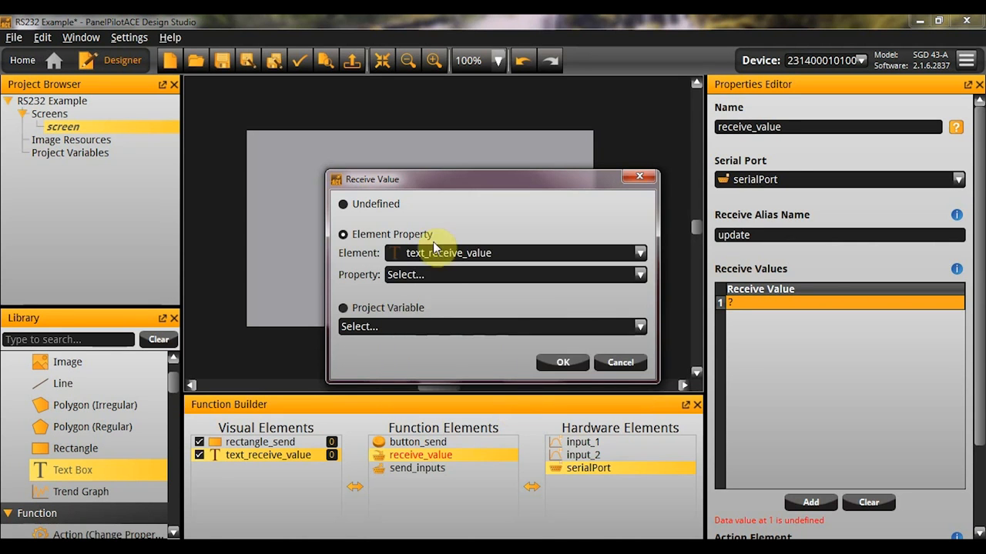
{"action": "left_click", "coordinate": [438, 273]}
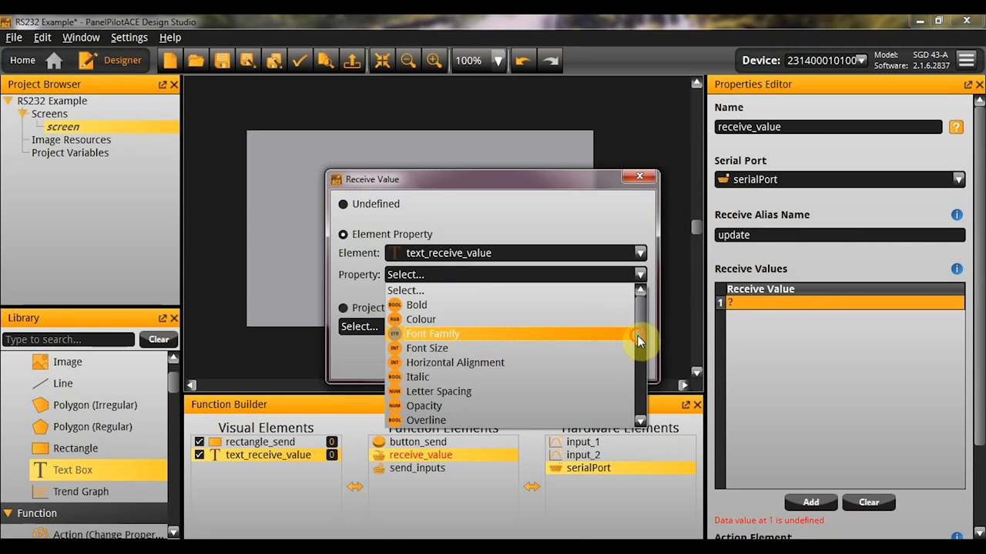
{"action": "left_click_drag", "start_coordinate": [636, 335], "coordinate": [638, 407]}
{"action": "left_click", "coordinate": [422, 290]}
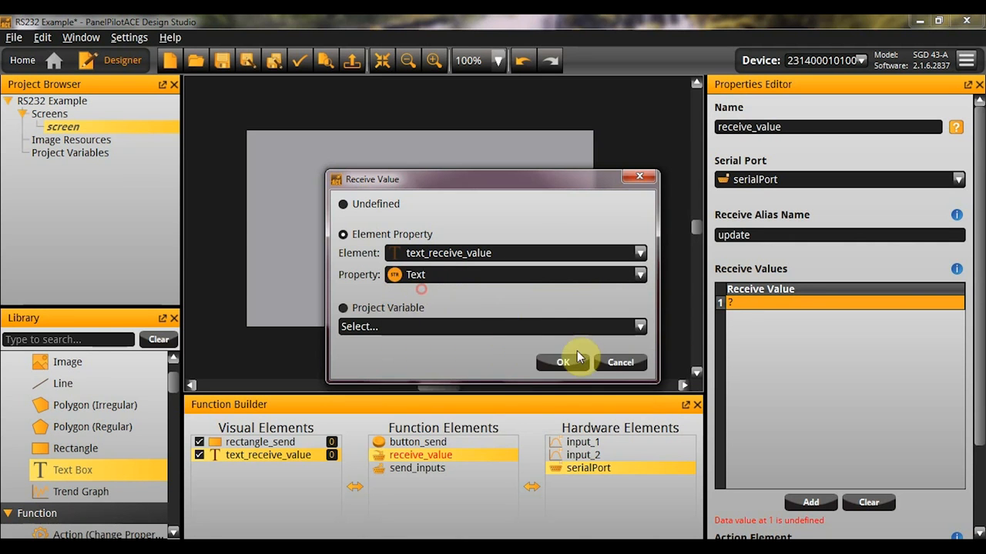
{"action": "left_click", "coordinate": [578, 362]}
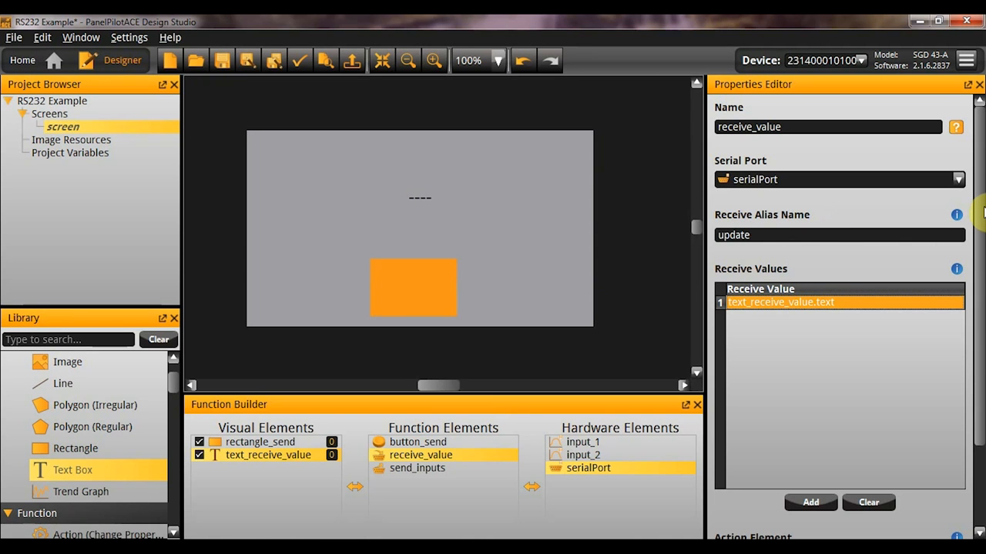
{"action": "left_click_drag", "start_coordinate": [980, 199], "coordinate": [978, 284]}
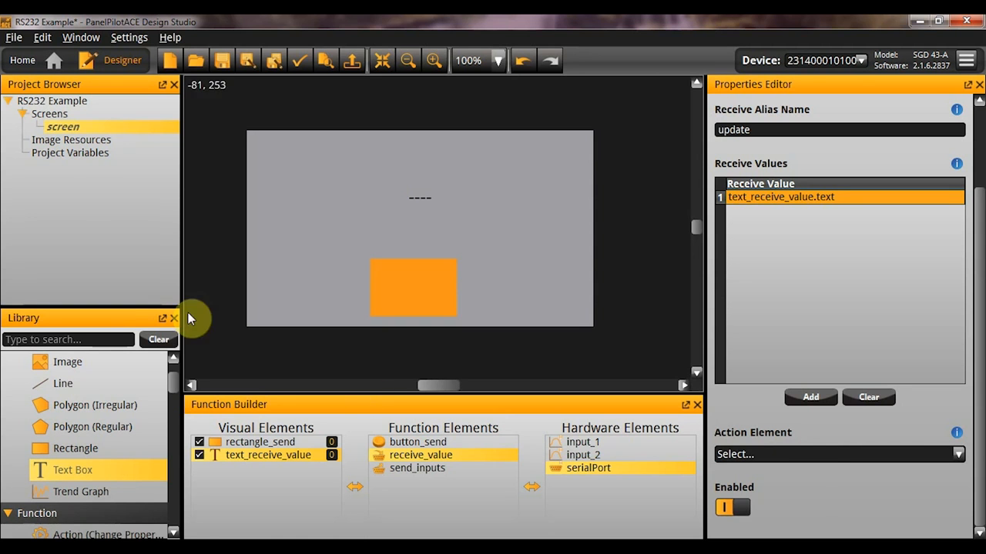
- Add a number variable to the project variables and name it receivedNumber
{"action": "right_click", "coordinate": [42, 152]}
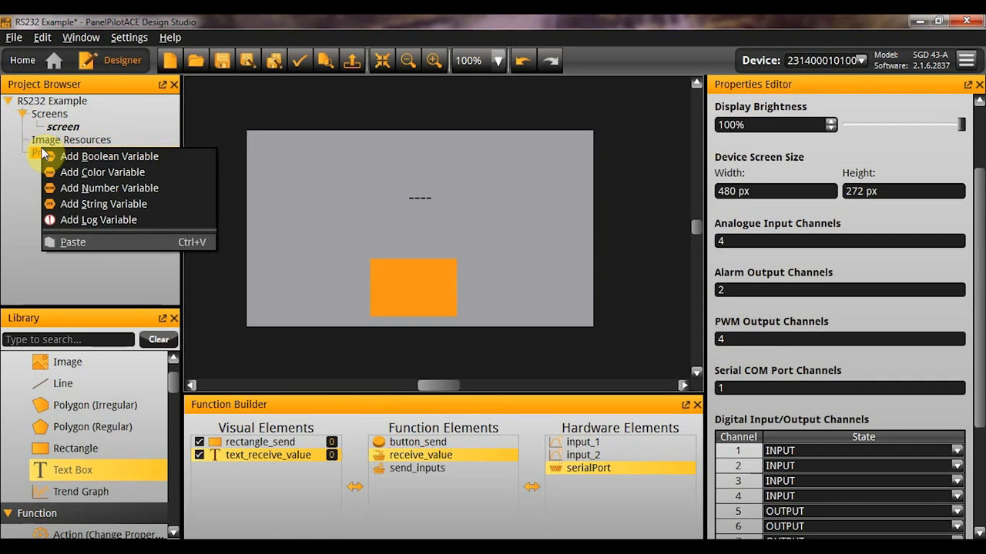
{"action": "left_click", "coordinate": [99, 188]}
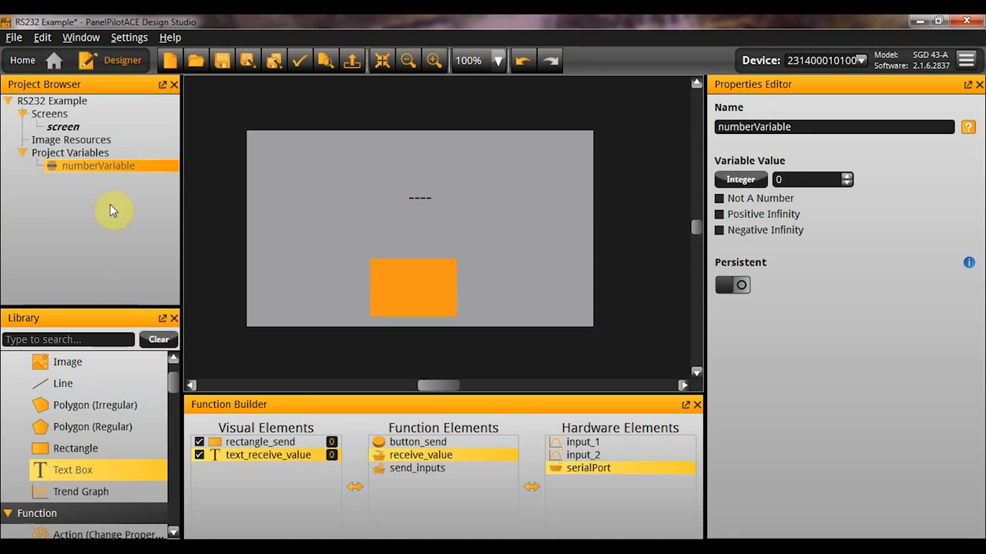
{"action": "left_click", "coordinate": [101, 165]}
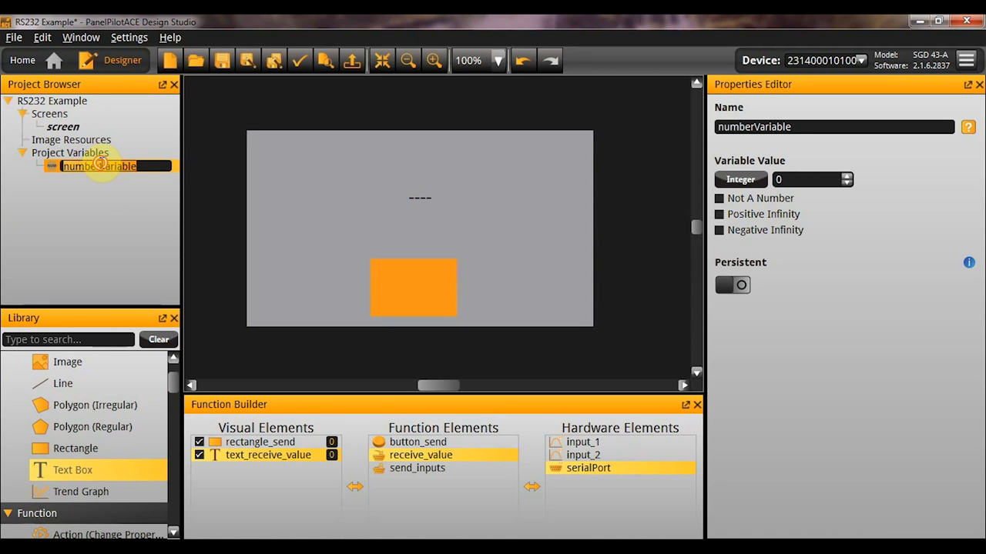
{"action": "type", "text": "receivedN"}
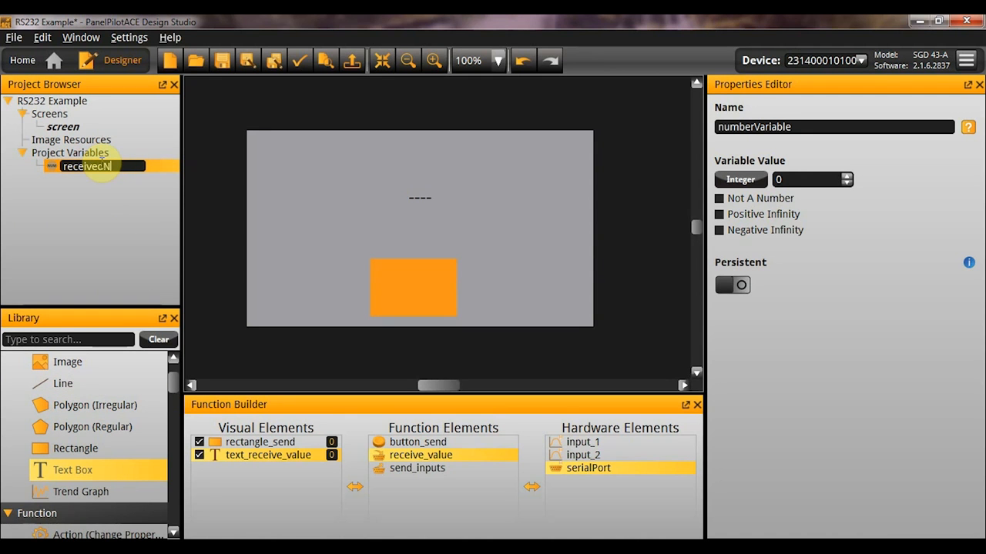
{"action": "type", "text": "umber"}
{"action": "key", "text": "Return"}
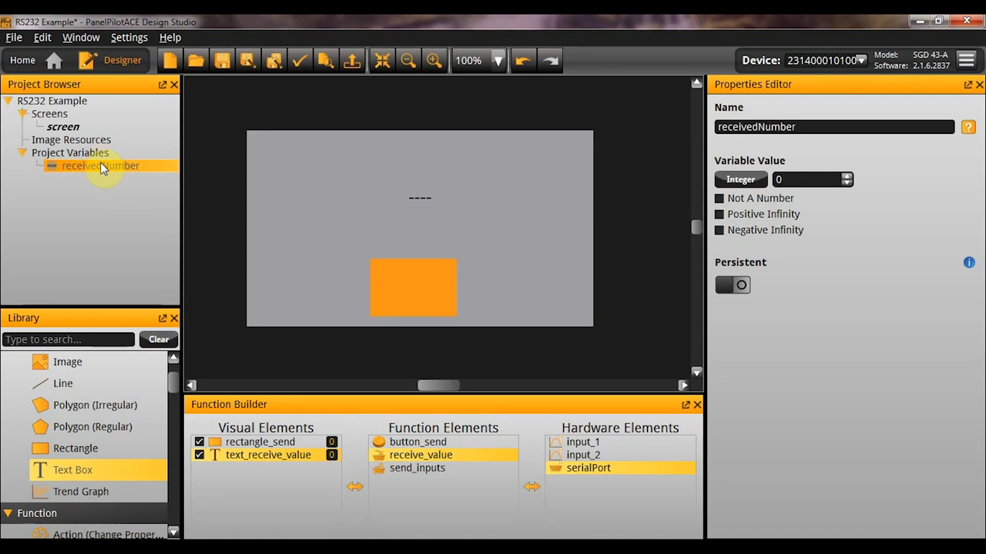
- Add an Action (Set Rule) function element and name it action_process_receive
{"action": "scroll", "coordinate": [177, 389], "scroll_direction": "down", "scroll_amount": 2}
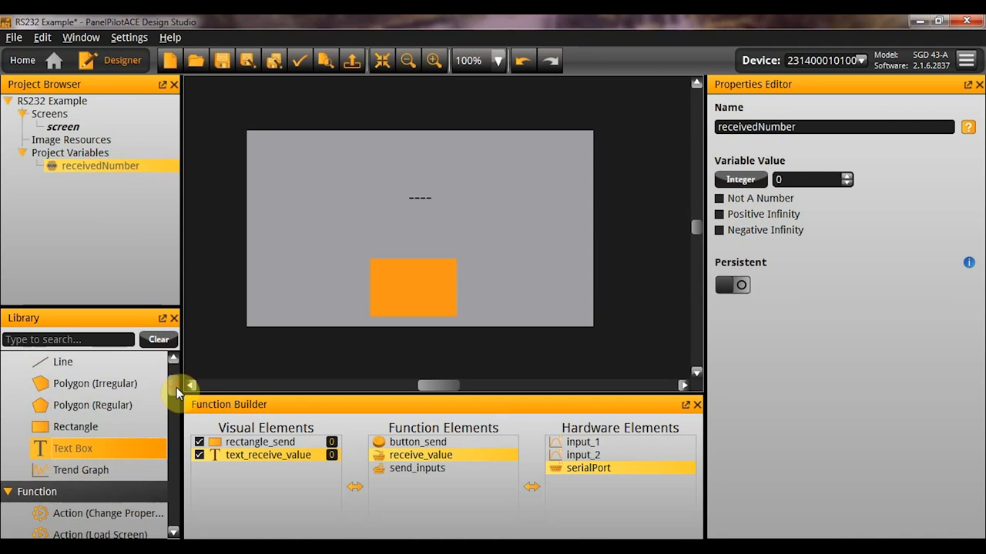
{"action": "scroll", "coordinate": [177, 396], "scroll_direction": "down", "scroll_amount": 5}
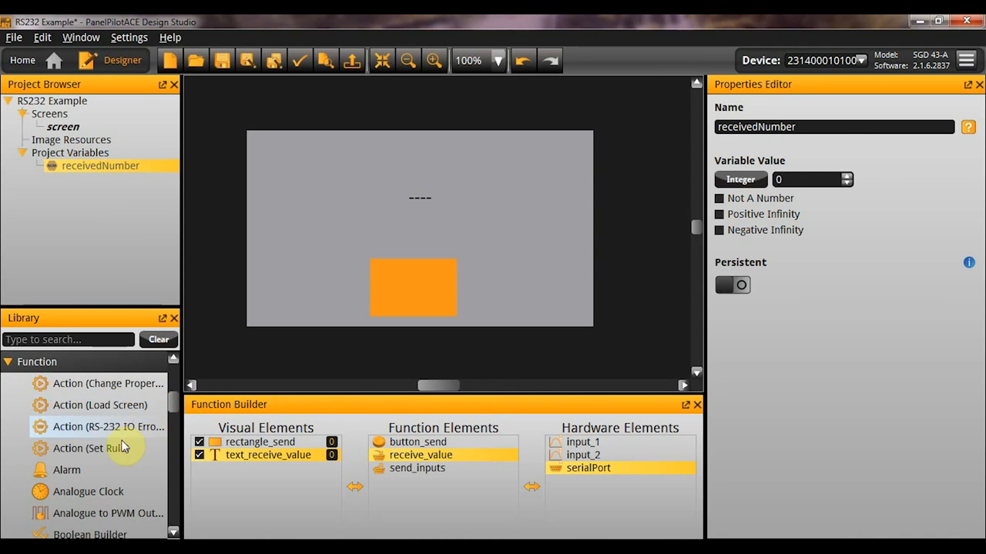
{"action": "left_click", "coordinate": [118, 447]}
{"action": "left_click", "coordinate": [473, 451]}
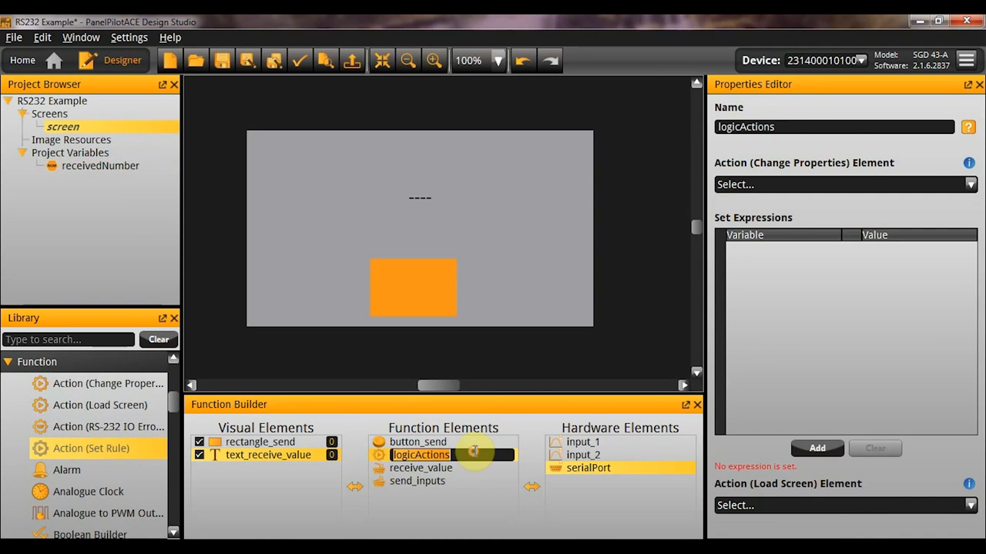
{"action": "key", "text": "Caps_Lock"}
{"action": "type", "text": "X"}
{"action": "key", "text": "Caps_Lock"}
{"action": "type", "text": "acti"}
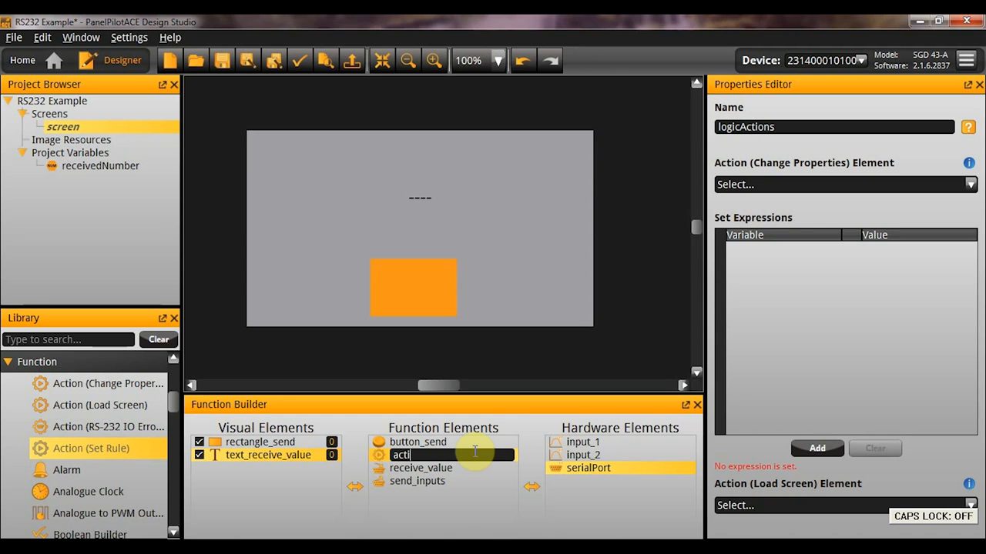
{"action": "type", "text": "on_process_receive"}
{"action": "key", "text": "Return"}
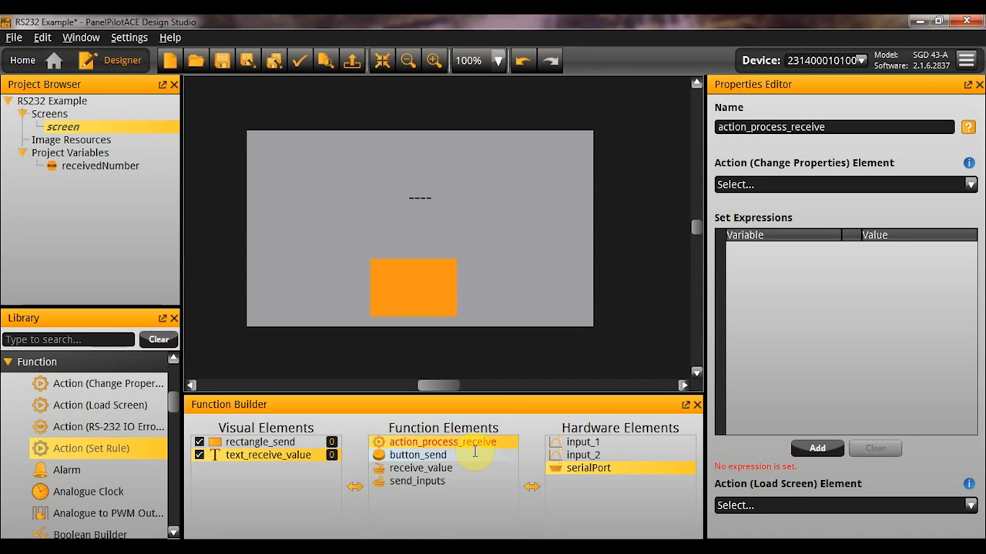
- Add two blank set expressions to action_process_receive and select the second one's variable
{"action": "left_click", "coordinate": [791, 362]}
{"action": "left_click", "coordinate": [791, 365]}
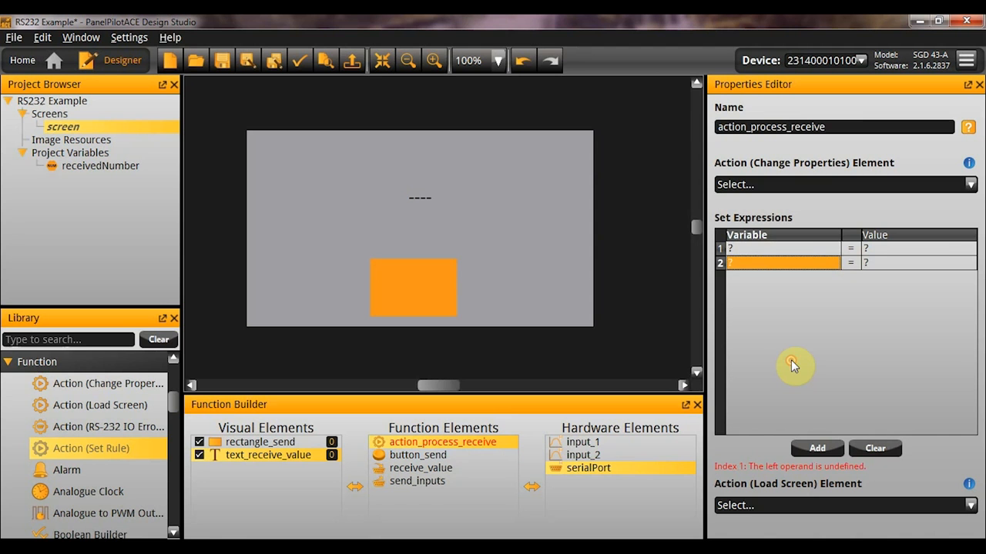
{"action": "left_click", "coordinate": [790, 250]}
{"action": "left_click", "coordinate": [792, 262]}
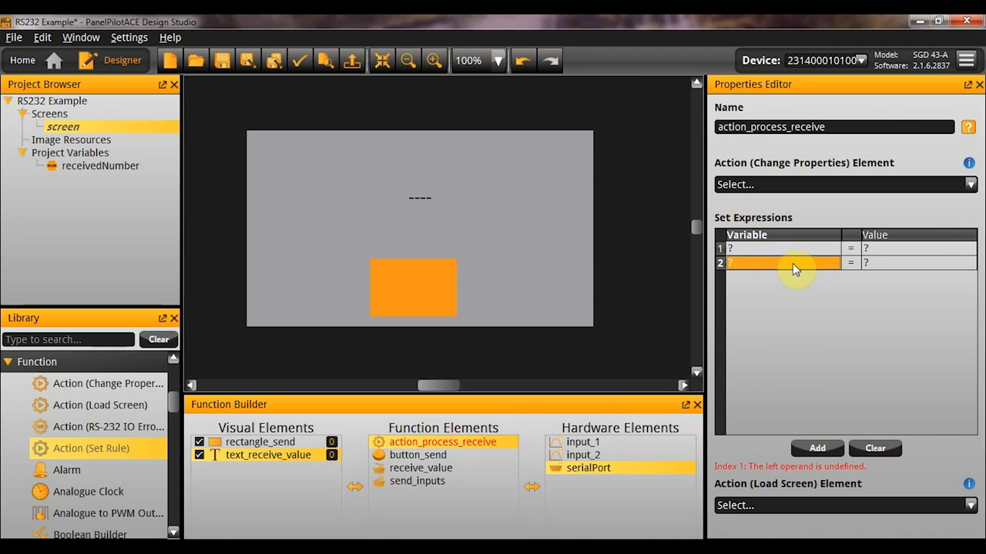
- Remove the second set expression from action_process_receive and assign the project variable receivedNumber to the remaining one
{"action": "key", "text": "Delete"}
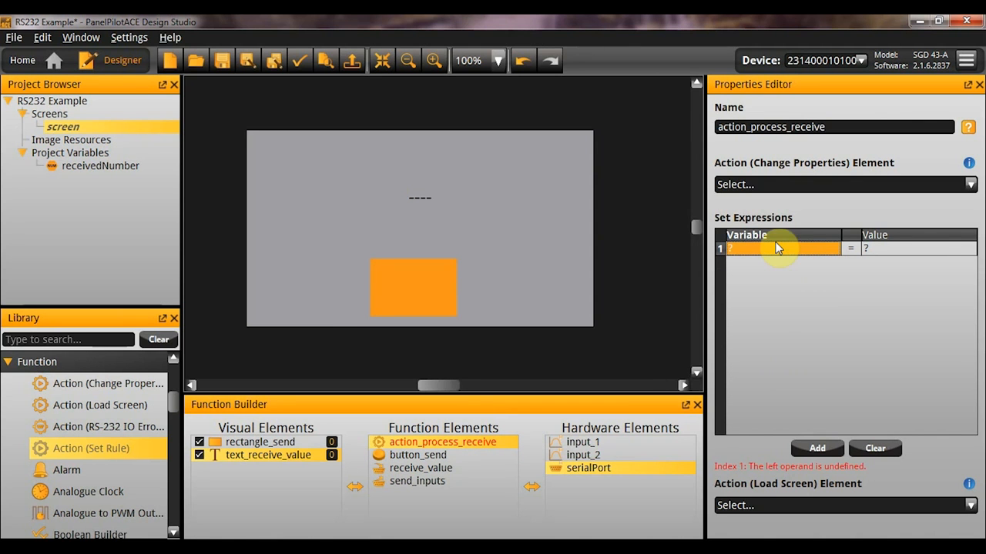
{"action": "double_click", "coordinate": [774, 248]}
{"action": "left_click", "coordinate": [455, 323]}
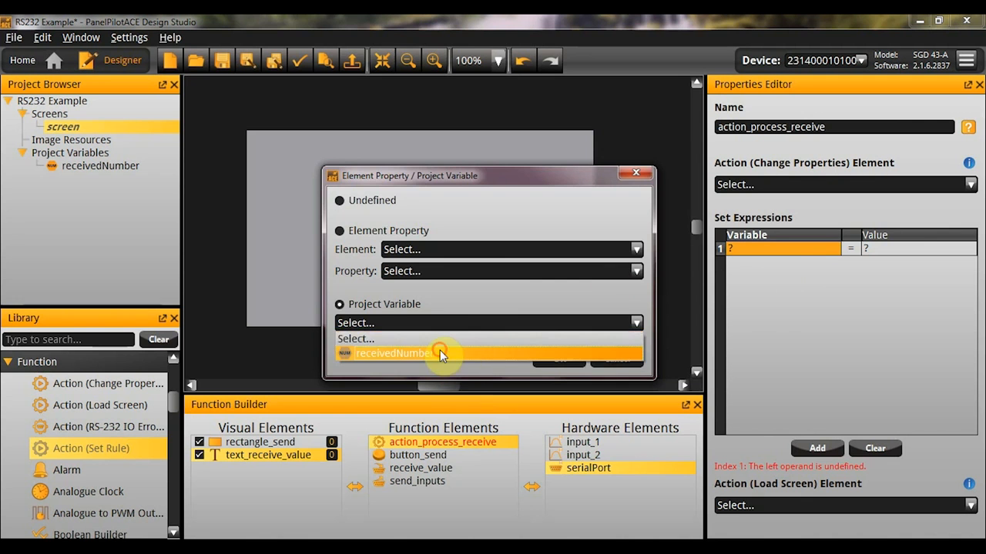
{"action": "left_click", "coordinate": [439, 350]}
{"action": "left_click", "coordinate": [553, 359]}
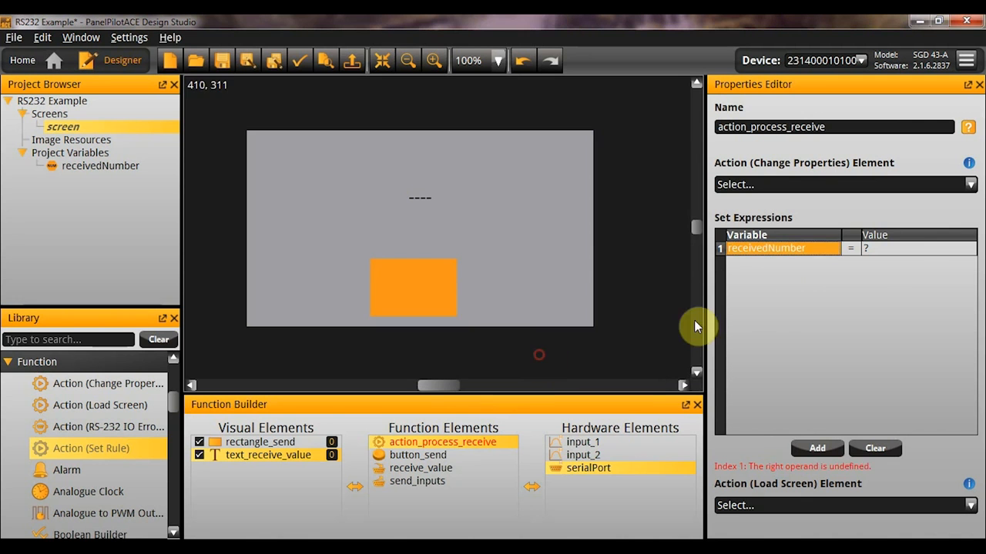
- Set the receivedNumber expression's value to the Text property of the text_receive_value element
{"action": "double_click", "coordinate": [906, 251]}
{"action": "left_click", "coordinate": [495, 341]}
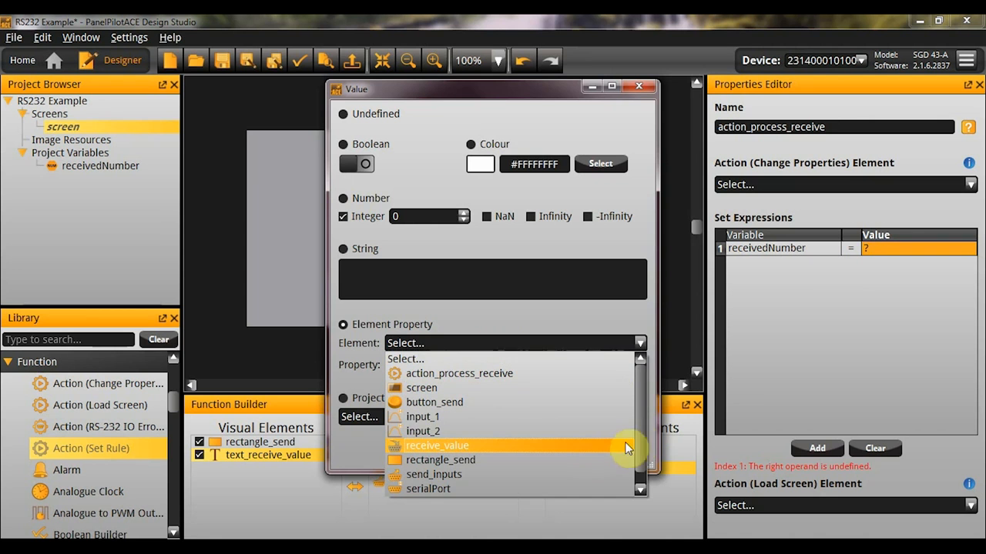
{"action": "scroll", "coordinate": [643, 439], "scroll_direction": "down", "scroll_amount": 1}
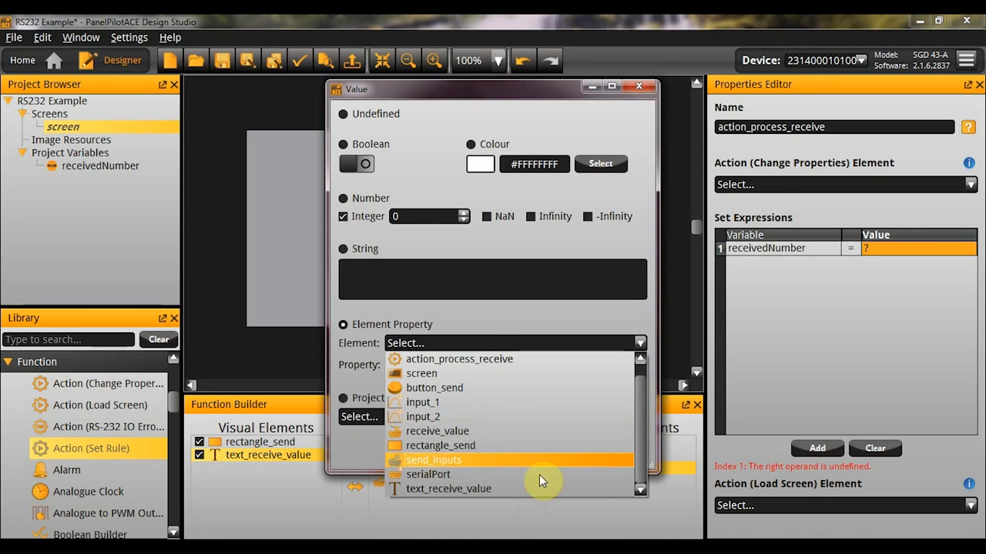
{"action": "left_click", "coordinate": [519, 486]}
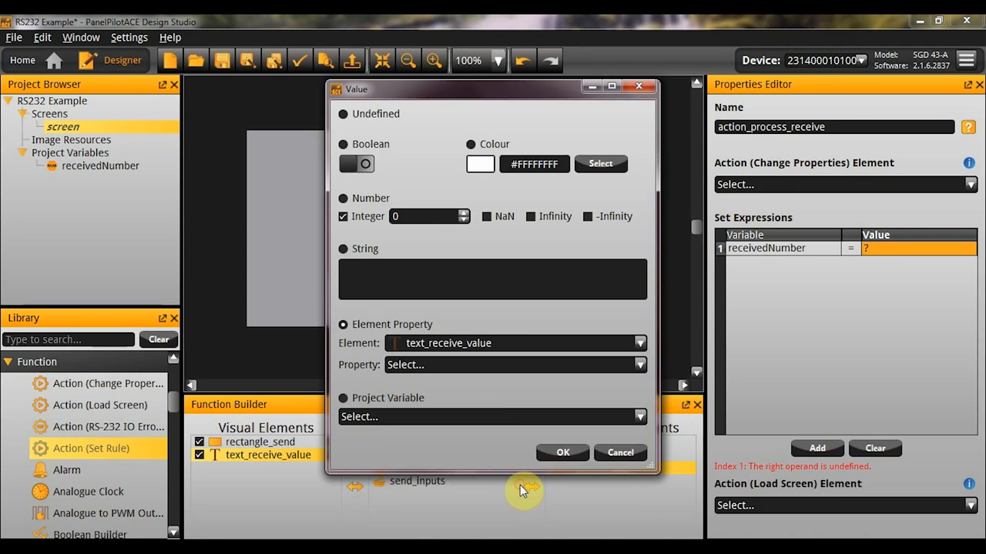
{"action": "left_click", "coordinate": [458, 362]}
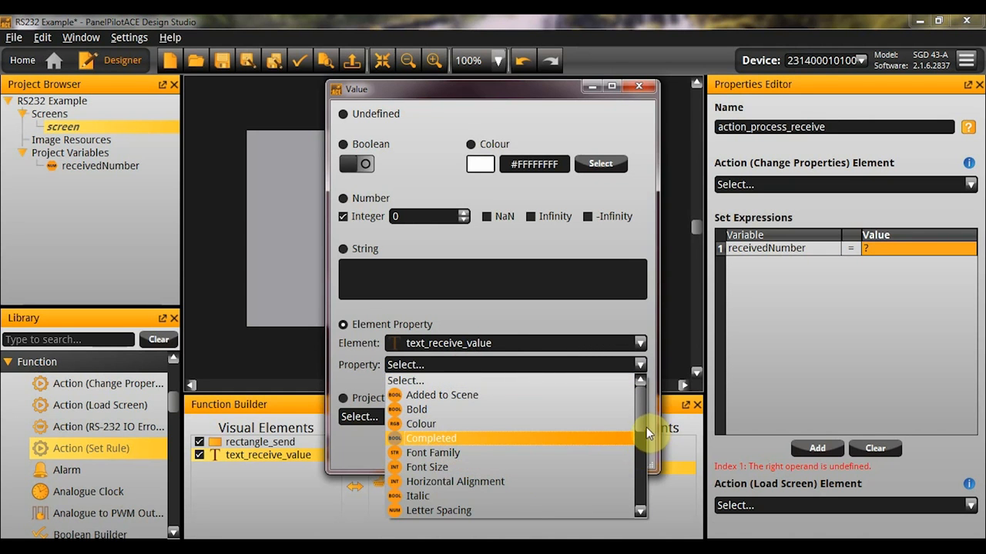
{"action": "left_click_drag", "start_coordinate": [643, 426], "coordinate": [641, 497]}
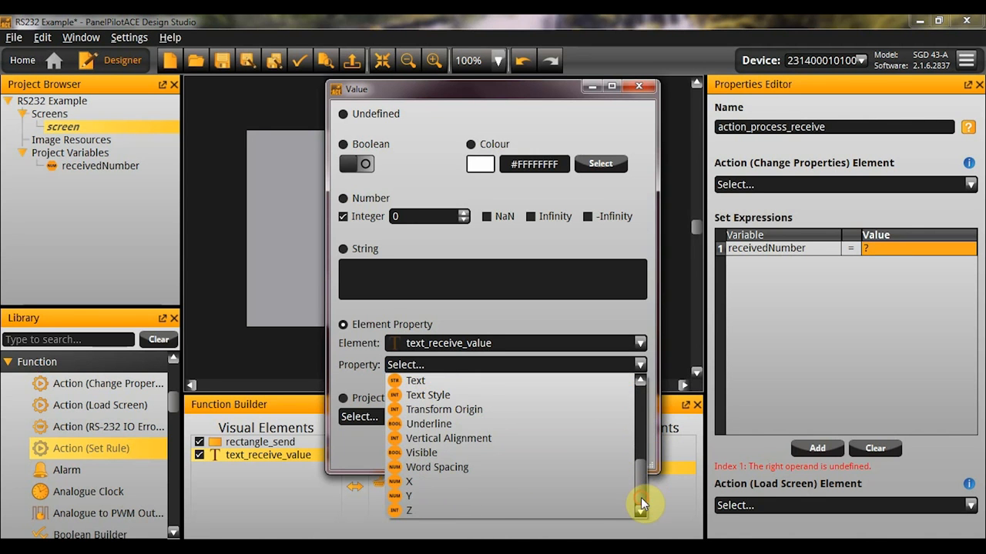
{"action": "left_click", "coordinate": [414, 380]}
{"action": "left_click", "coordinate": [562, 445]}
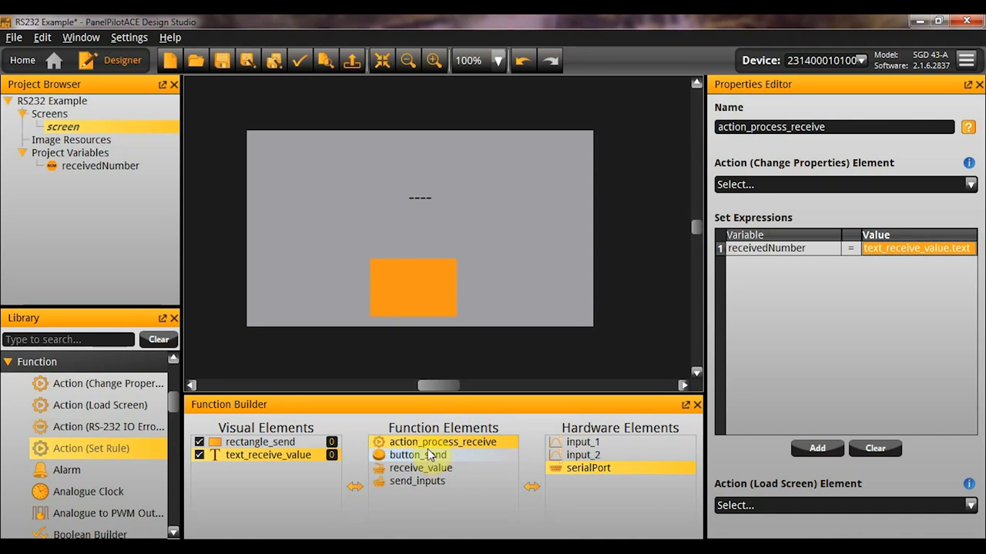
- Assign action_process_receive as the action element of the receive_value function element
{"action": "left_click", "coordinate": [467, 469]}
{"action": "left_click_drag", "start_coordinate": [977, 363], "coordinate": [977, 425]}
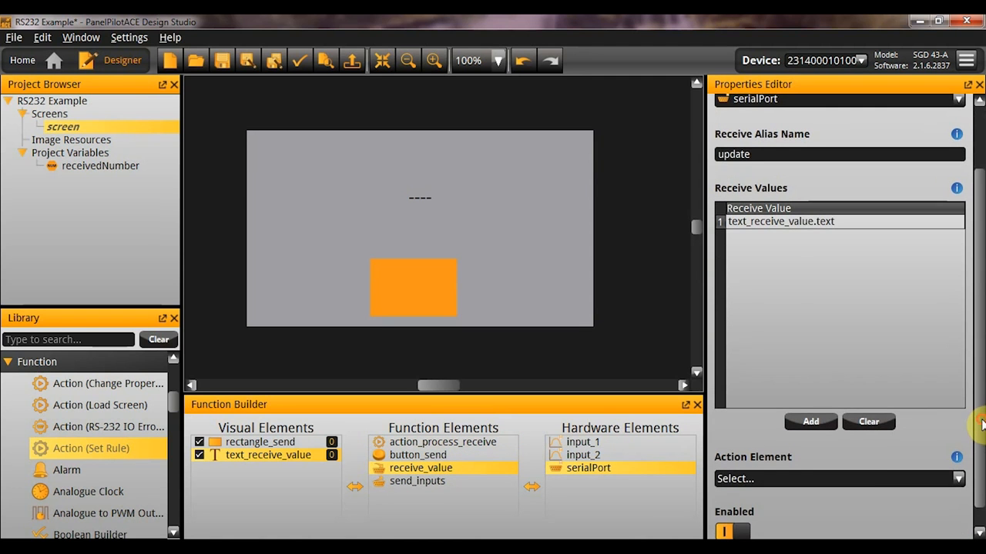
{"action": "left_click", "coordinate": [850, 476]}
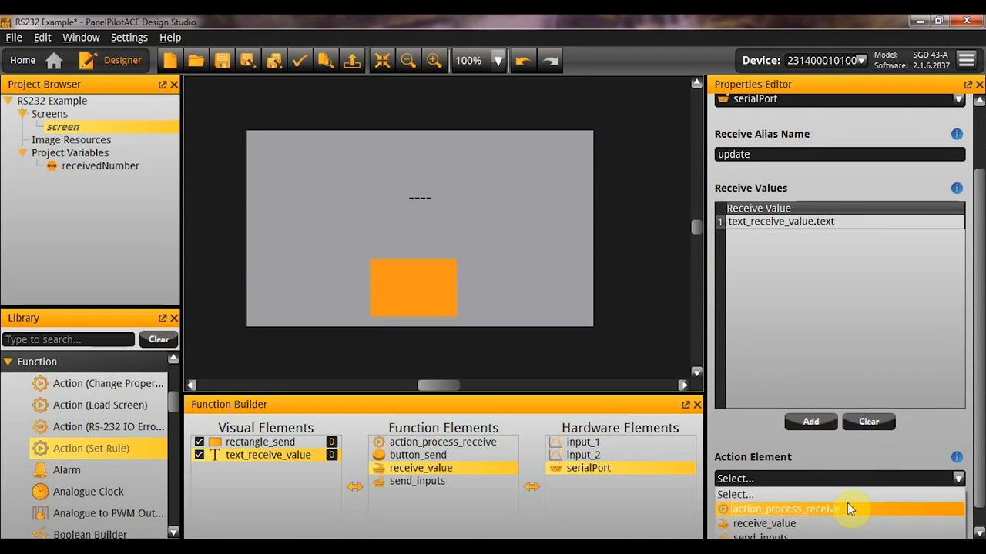
{"action": "left_click", "coordinate": [846, 505]}
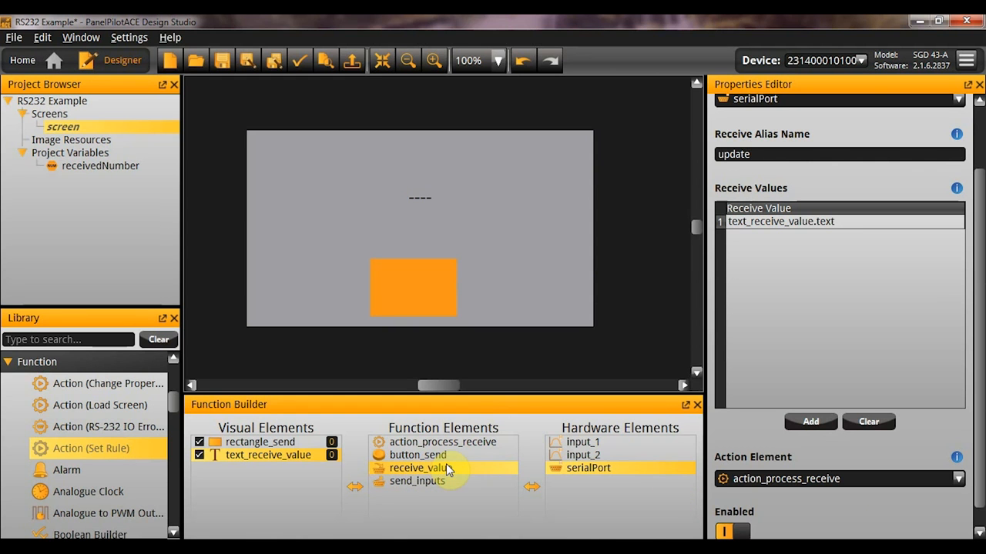
{"action": "left_click", "coordinate": [503, 468]}
{"action": "scroll", "coordinate": [962, 308], "scroll_direction": "down", "scroll_amount": 1}
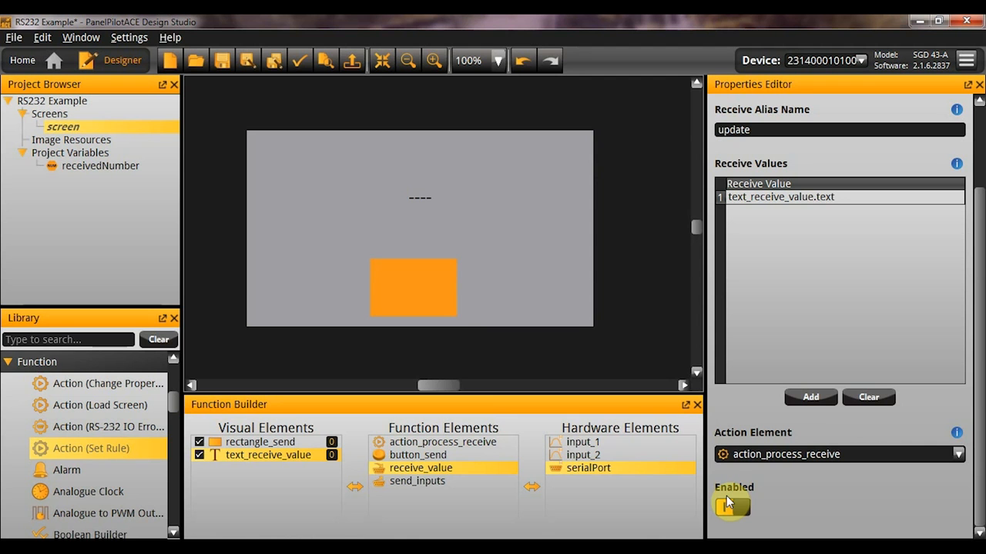
- Upload the project to the device, confirming replacement of its current project and logged data
{"action": "key", "text": "ctrl+u"}
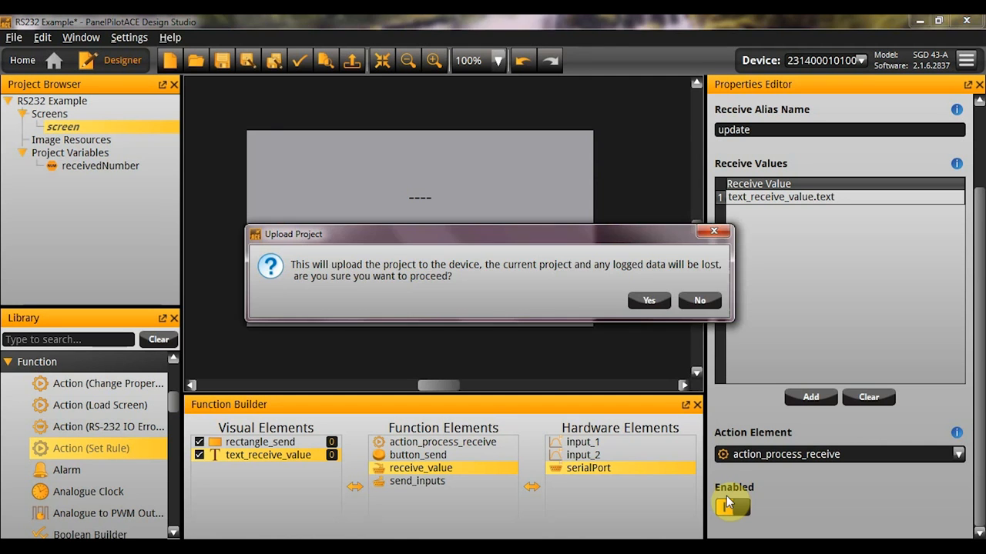
{"action": "key", "text": "Return"}
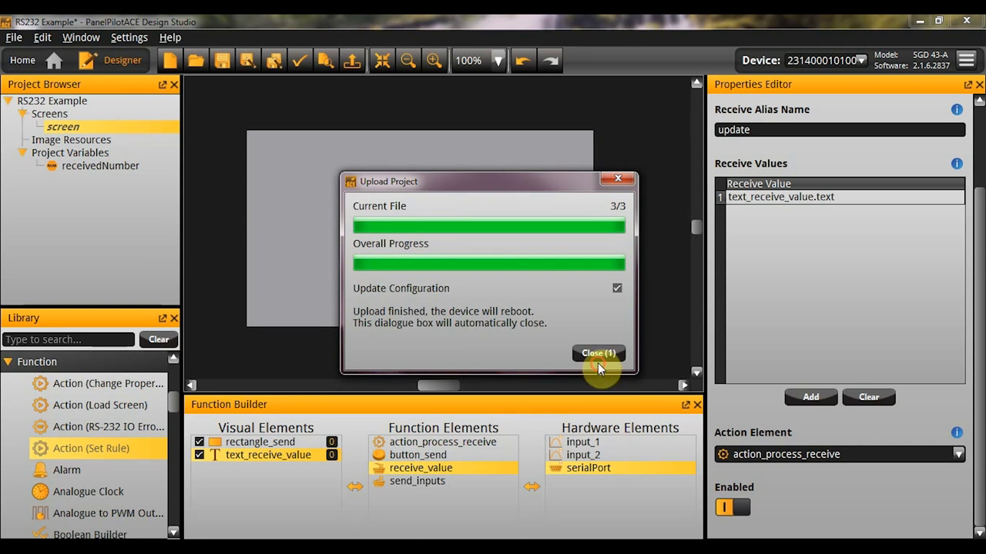
{"action": "left_click", "coordinate": [583, 455]}
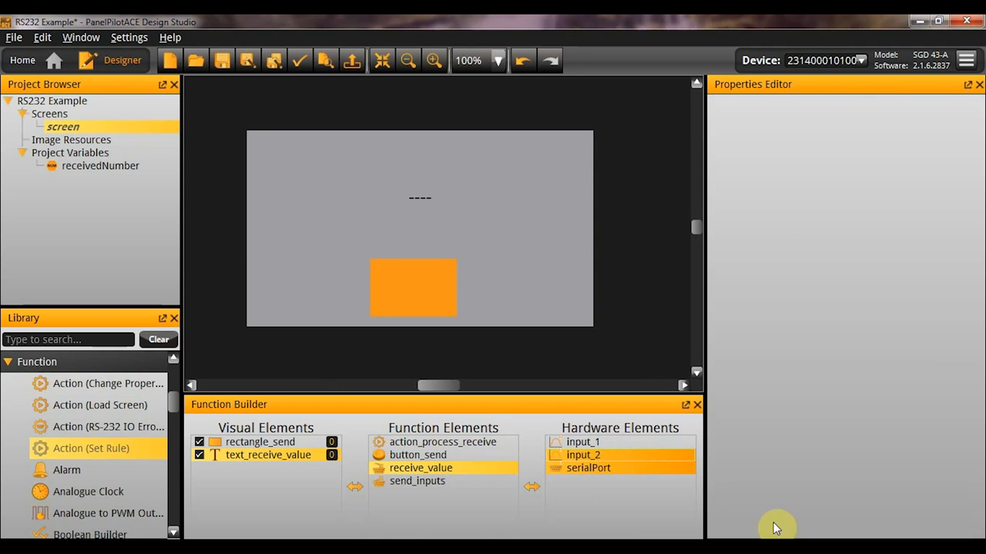
- Review serialPort's terminator and separator settings and receive_value's alias alongside the Tera Term window
{"action": "left_click", "coordinate": [663, 466]}
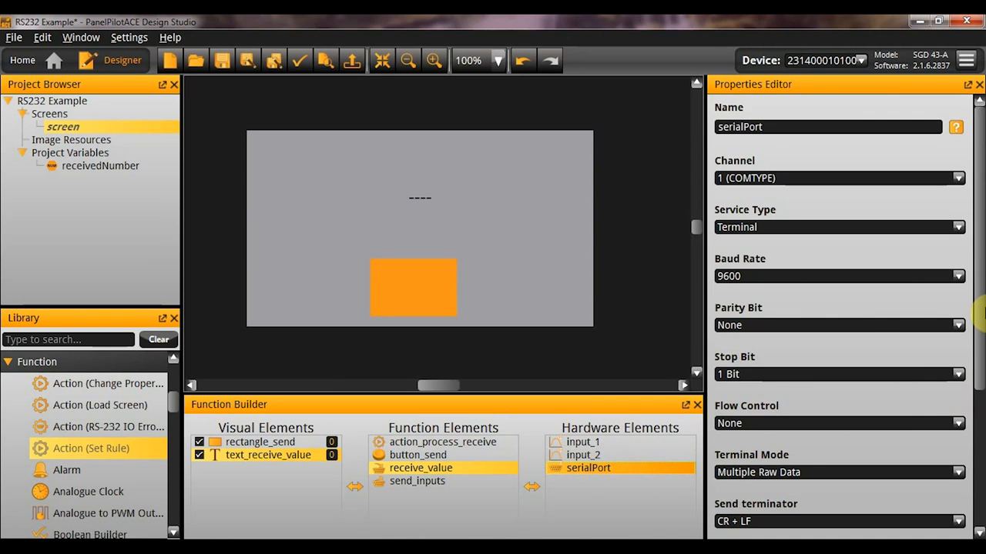
{"action": "left_click_drag", "start_coordinate": [983, 312], "coordinate": [978, 451]}
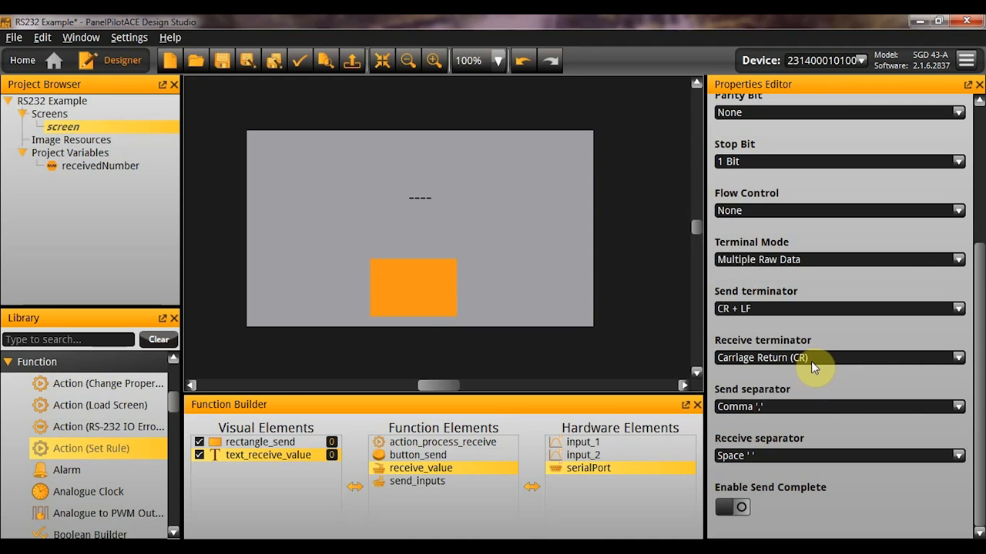
{"action": "key", "text": "alt+Tab"}
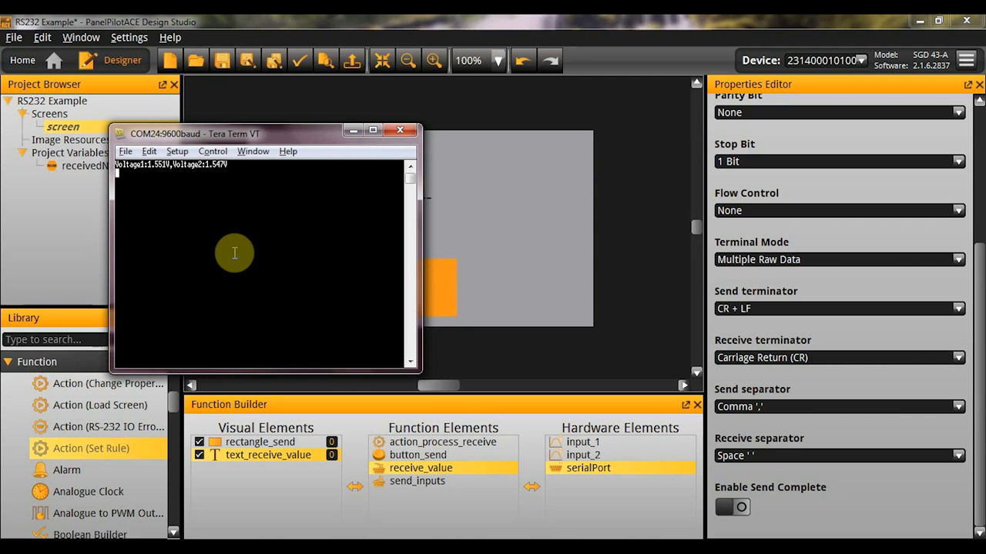
{"action": "left_click", "coordinate": [462, 466]}
{"action": "key", "text": "alt+Tab"}
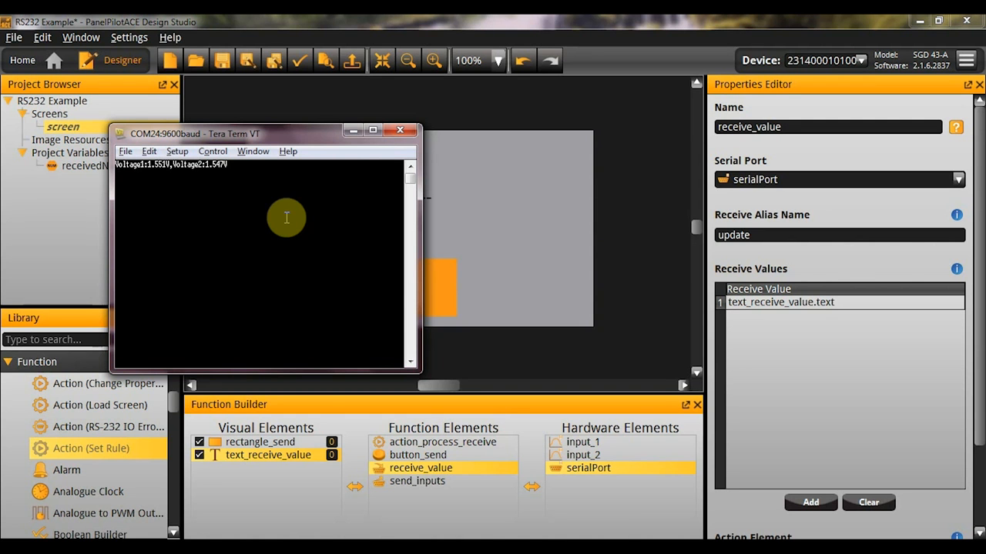
{"action": "key", "text": "alt+Tab"}
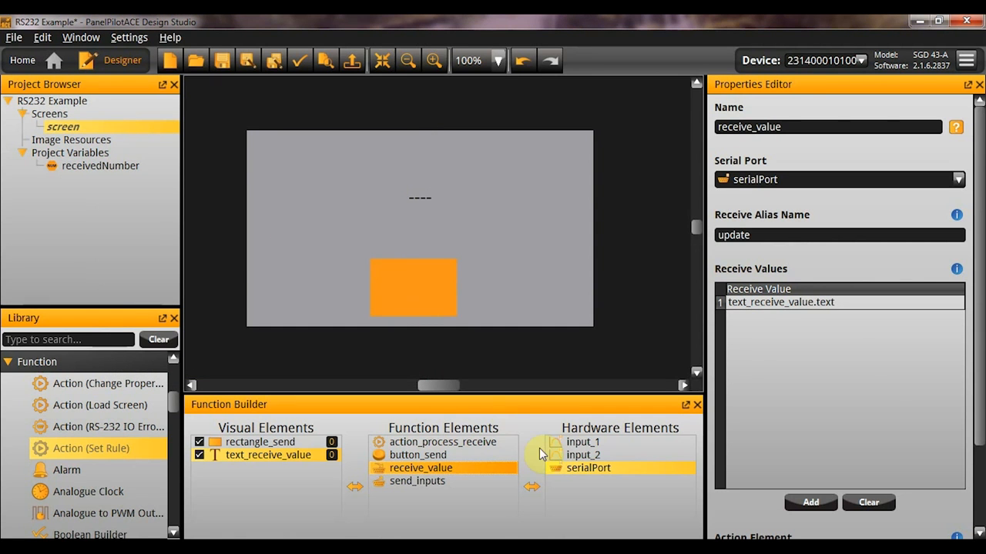
- Try Single Raw Data as serialPort's terminal mode and set the mode to Scroll up with Prompt
{"action": "left_click", "coordinate": [579, 468]}
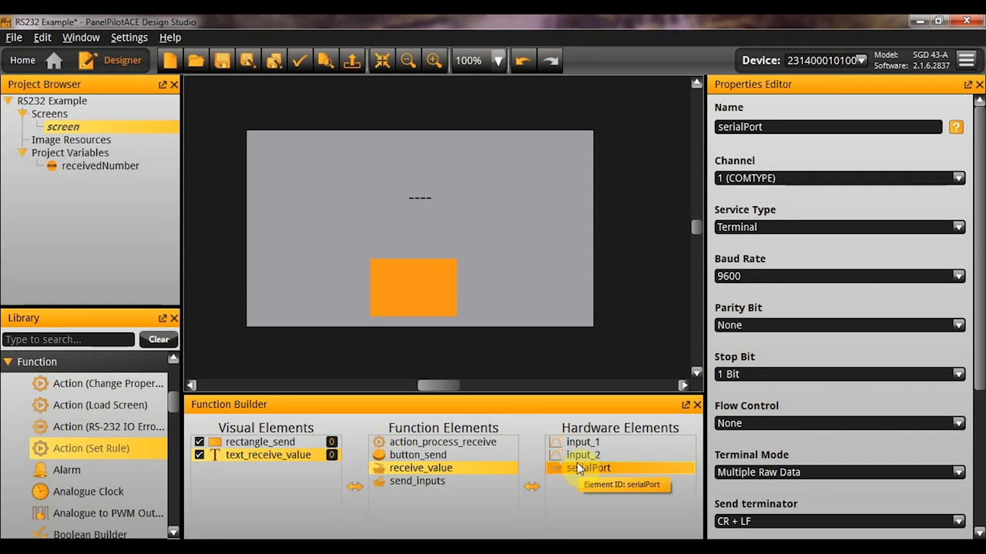
{"action": "scroll", "coordinate": [982, 408], "scroll_direction": "down", "scroll_amount": 3}
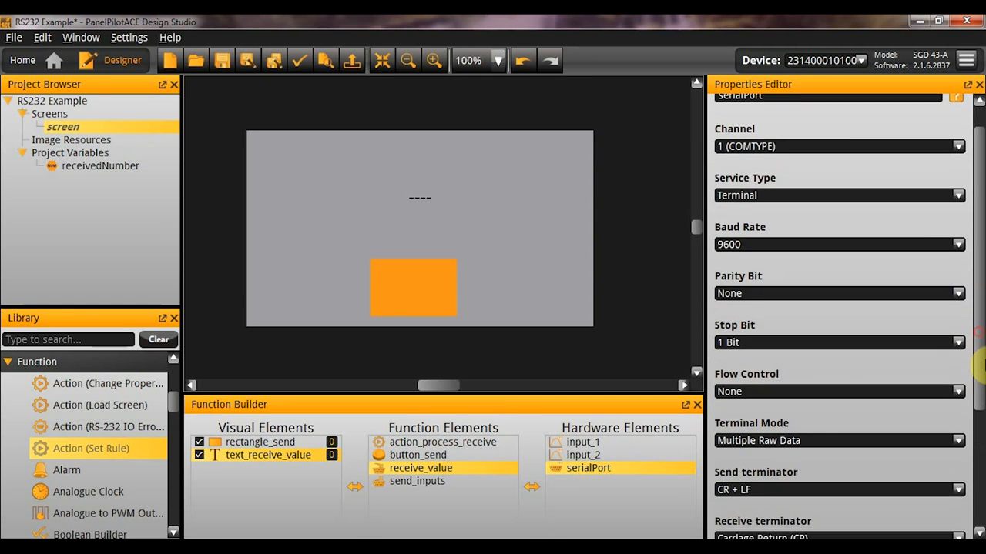
{"action": "scroll", "coordinate": [982, 406], "scroll_direction": "down", "scroll_amount": 3}
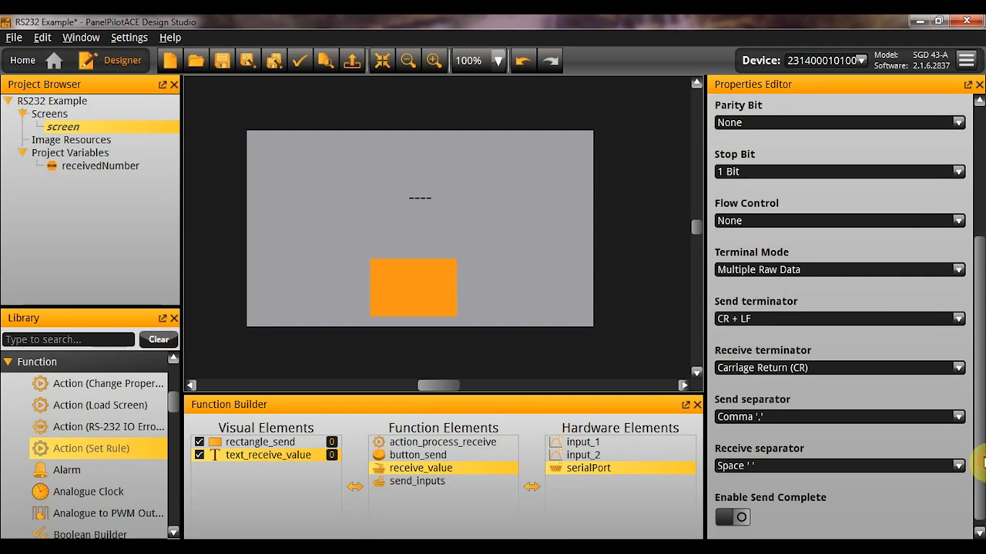
{"action": "left_click", "coordinate": [747, 275]}
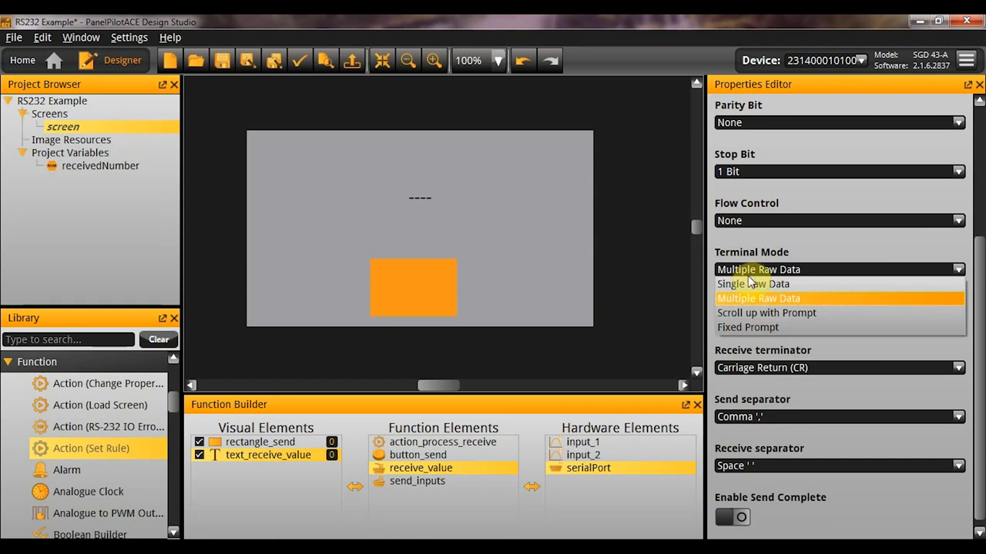
{"action": "left_click", "coordinate": [748, 284]}
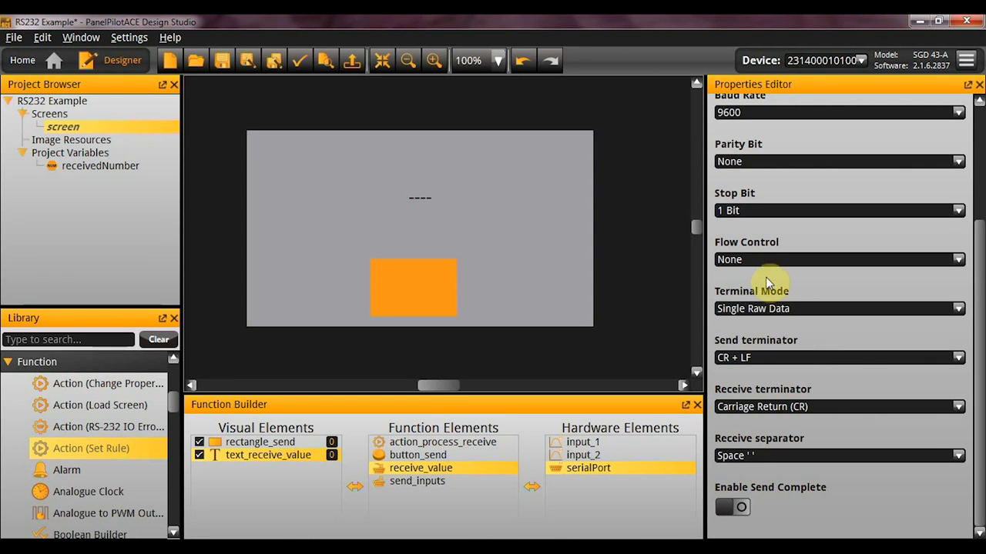
{"action": "left_click", "coordinate": [776, 308]}
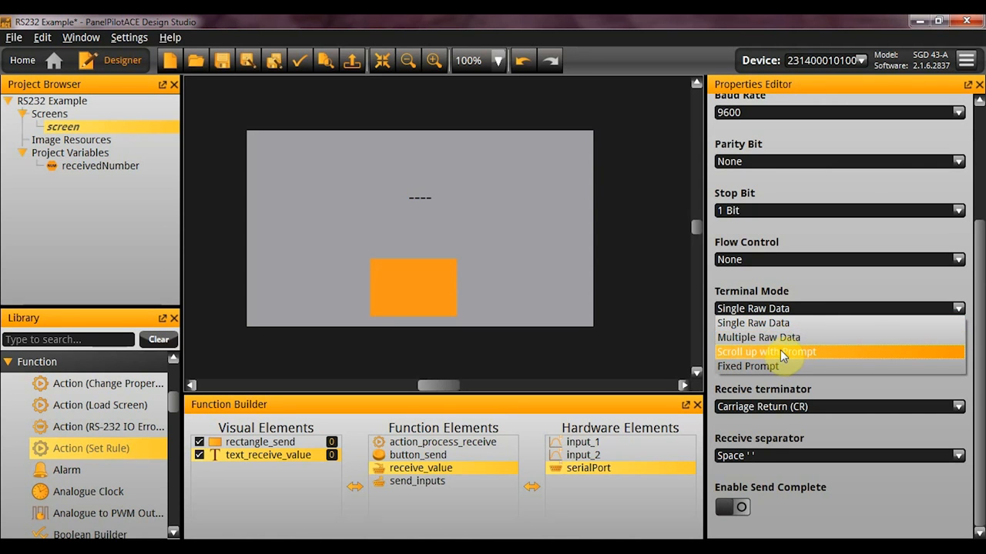
{"action": "left_click", "coordinate": [781, 352]}
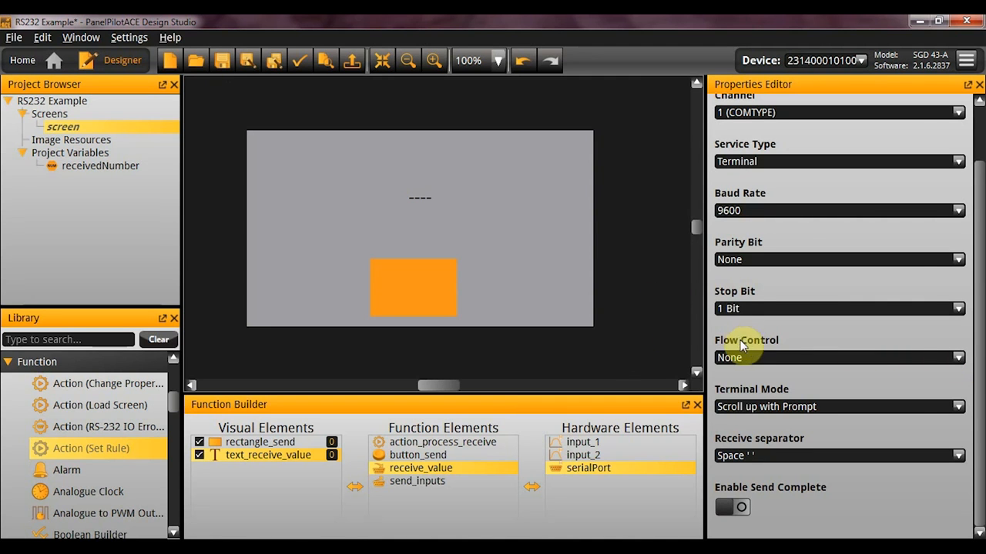
- Upload the reconfigured project to the device and reconnect Tera Term to the COM24 serial port
{"action": "key", "text": "ctrl+u"}
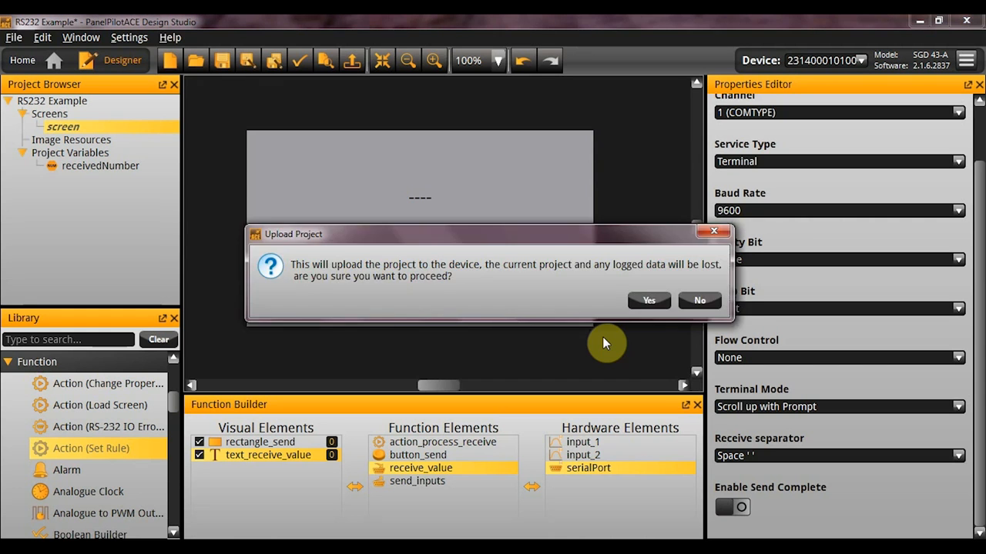
{"action": "key", "text": "Return"}
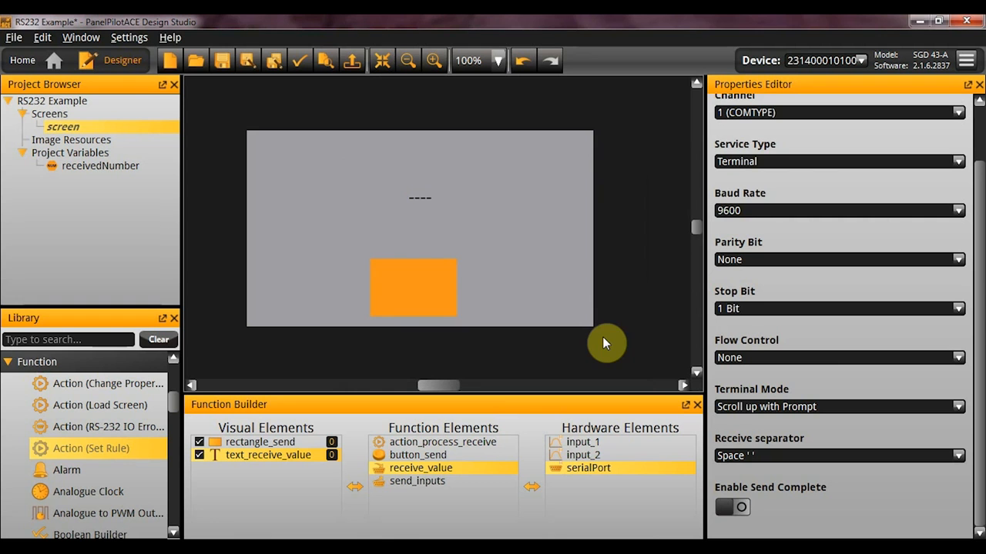
{"action": "key", "text": "Caps_Lock"}
{"action": "key", "text": "alt+Tab"}
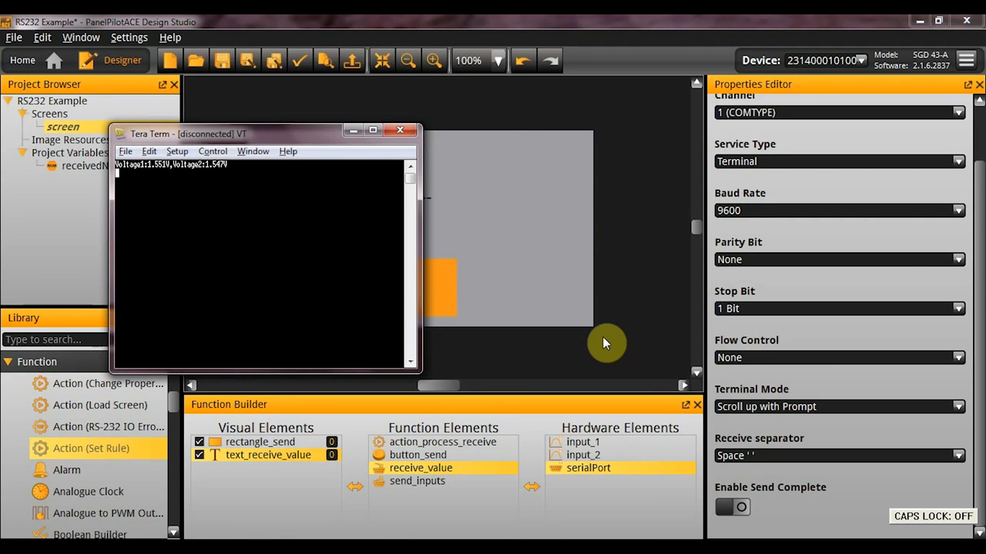
{"action": "key", "text": "alt+n"}
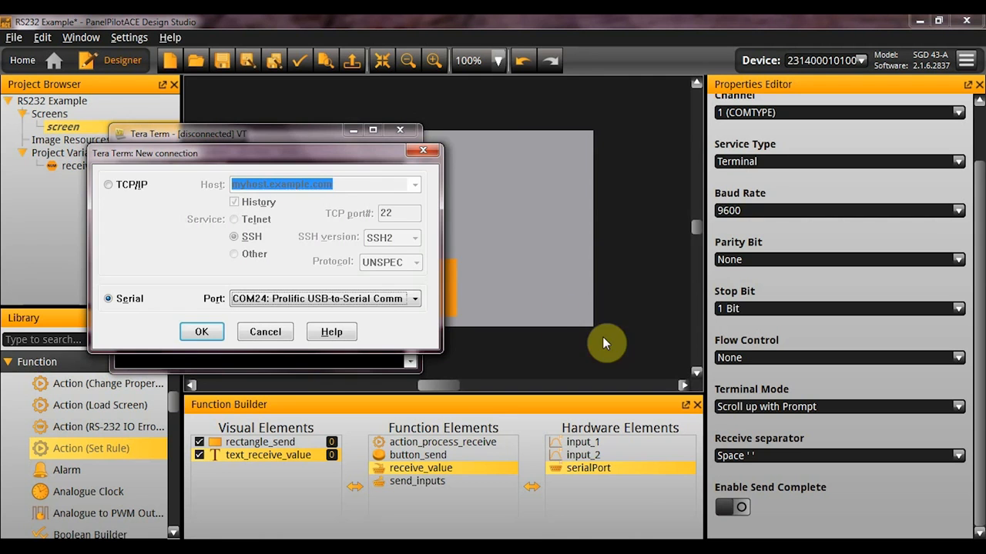
{"action": "left_click", "coordinate": [201, 331]}
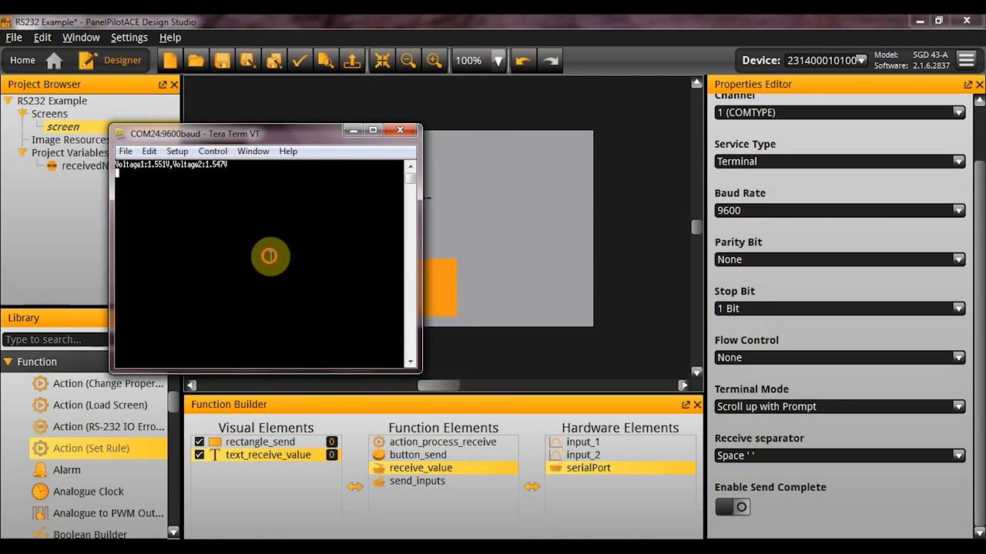
- Send "update test" at the device prompt in Tera Term and switch back to PanelPilotACE Design Studio
{"action": "key", "text": "Return"}
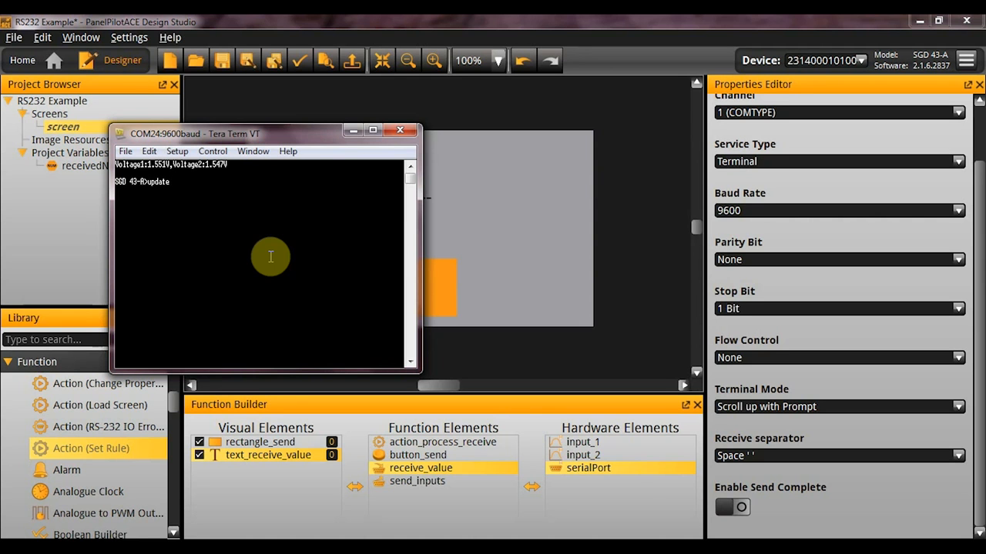
{"action": "type", "text": "test"}
{"action": "key", "text": "Return"}
{"action": "key", "text": "alt+Tab"}
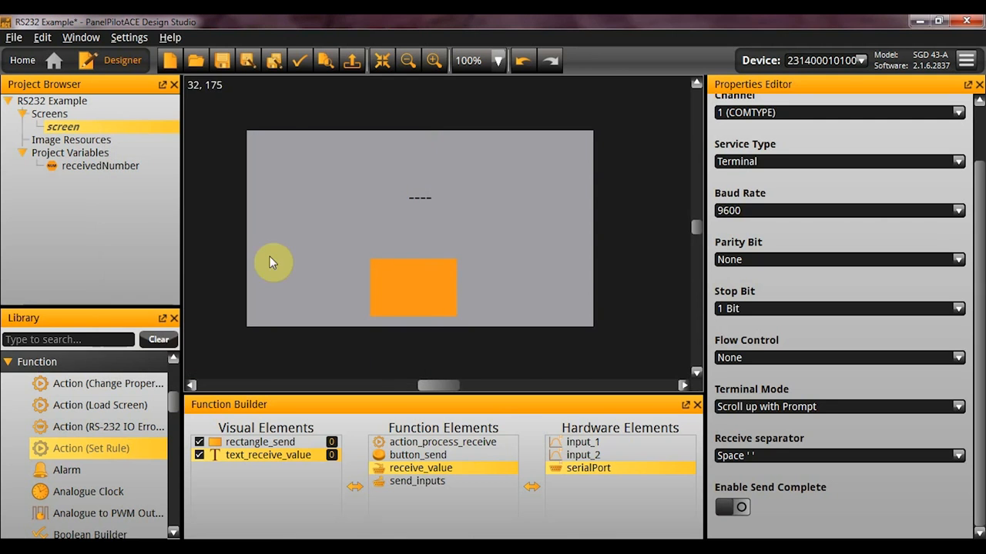
- Set serialPort's terminal mode to Fixed Prompt and upload the project to the device
{"action": "left_click", "coordinate": [808, 409]}
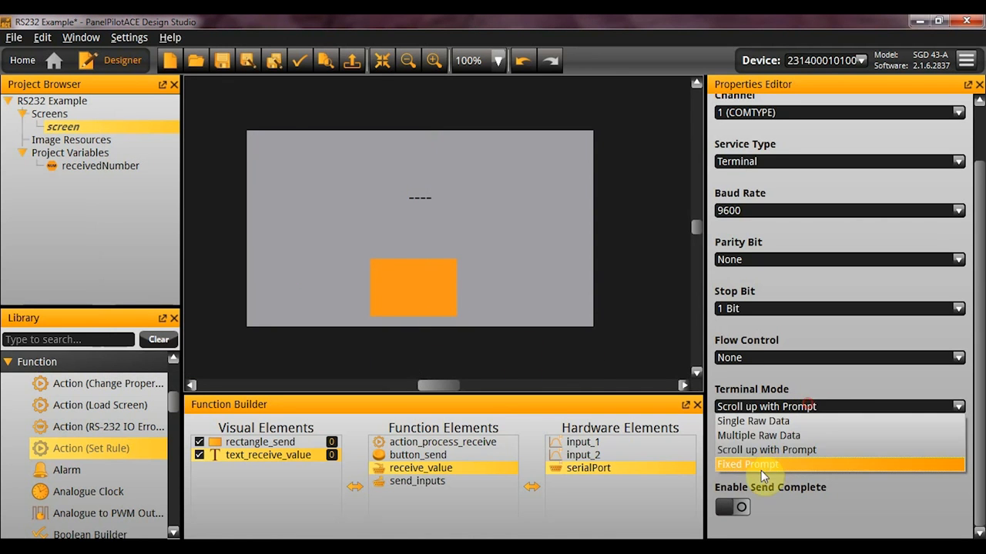
{"action": "left_click", "coordinate": [760, 468]}
{"action": "left_click", "coordinate": [644, 358]}
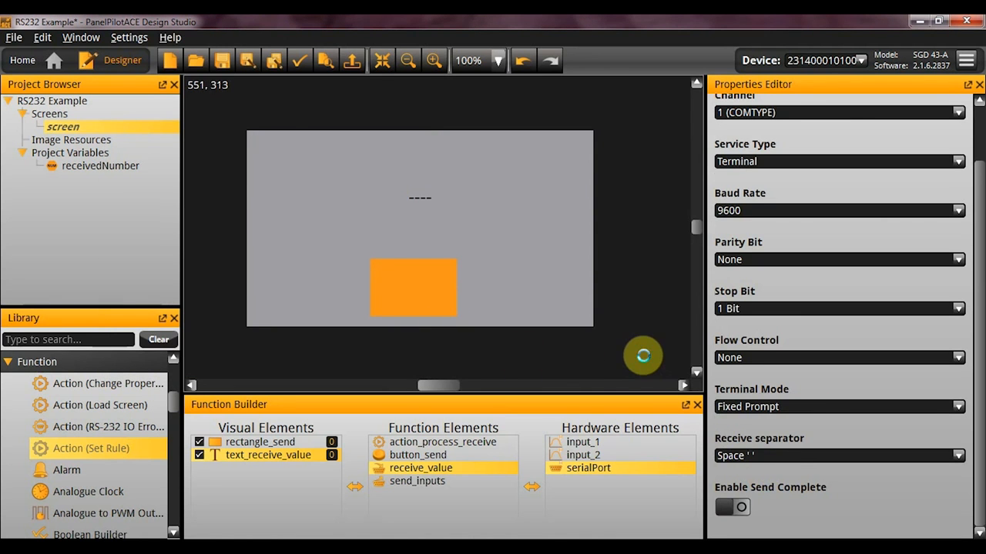
{"action": "key", "text": "ctrl+u"}
{"action": "key", "text": "Return"}
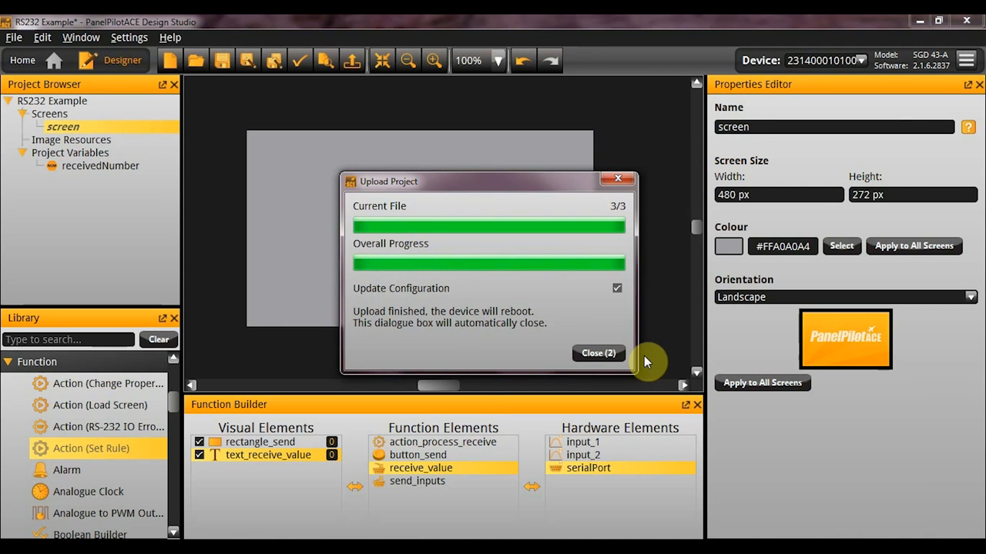
- Switch to Tera Term, clear its buffer and send "update value" at the device prompt
{"action": "key", "text": "alt+Tab"}
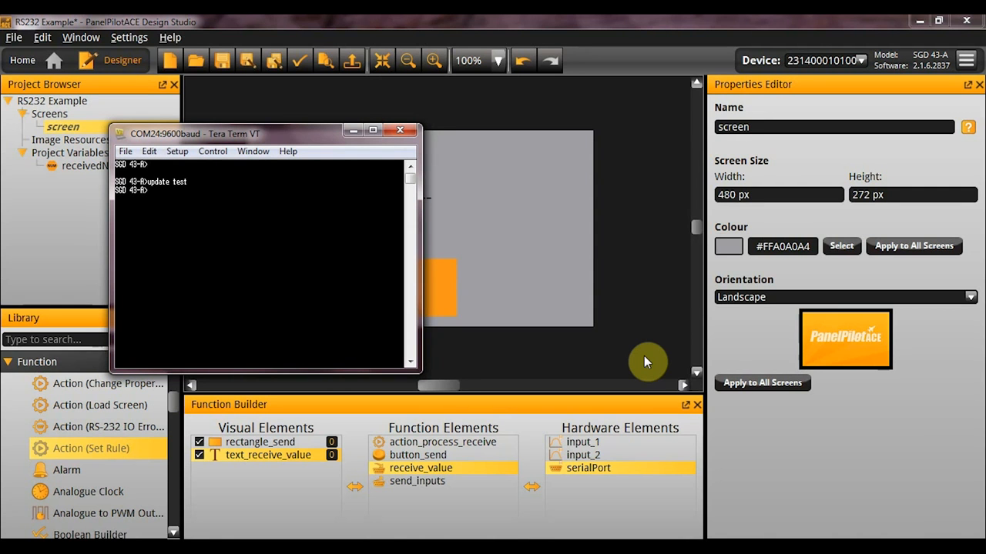
{"action": "left_click", "coordinate": [148, 151]}
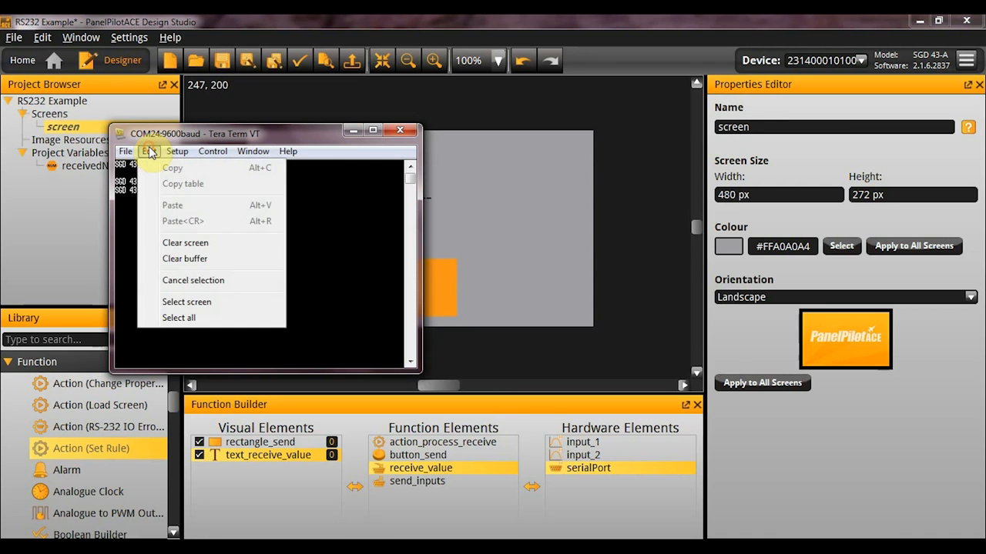
{"action": "left_click", "coordinate": [223, 258]}
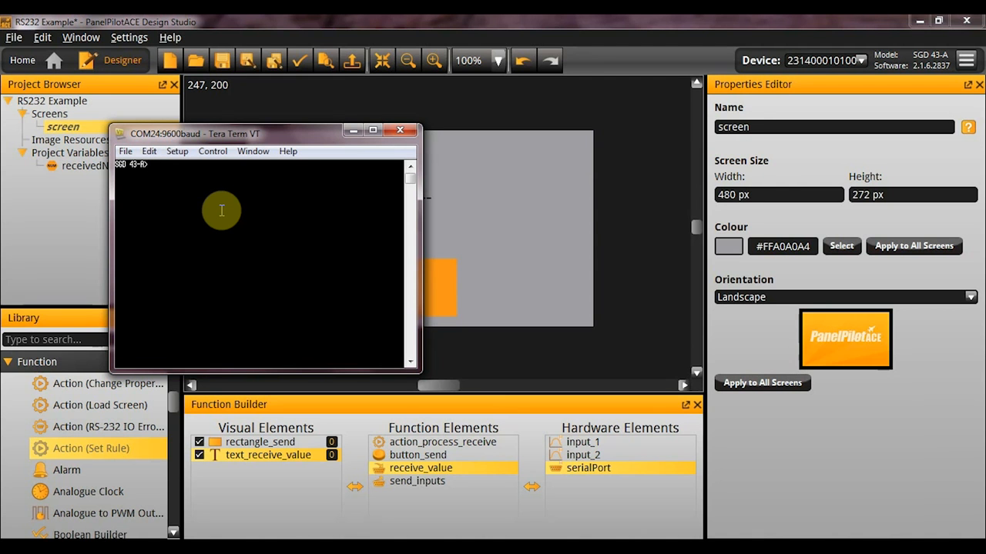
{"action": "type", "text": "update value"}
{"action": "key", "text": "Return"}
- Switch back to PanelPilotACE Design Studio and display the properties of the serialPort hardware element
{"action": "key", "text": "alt+Tab"}
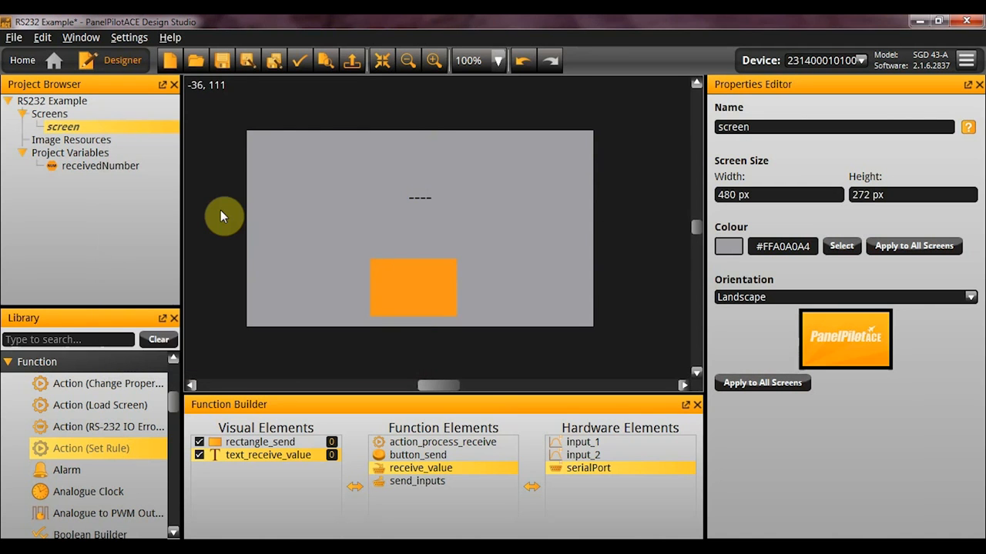
{"action": "left_click", "coordinate": [432, 467]}
{"action": "left_click", "coordinate": [585, 467]}
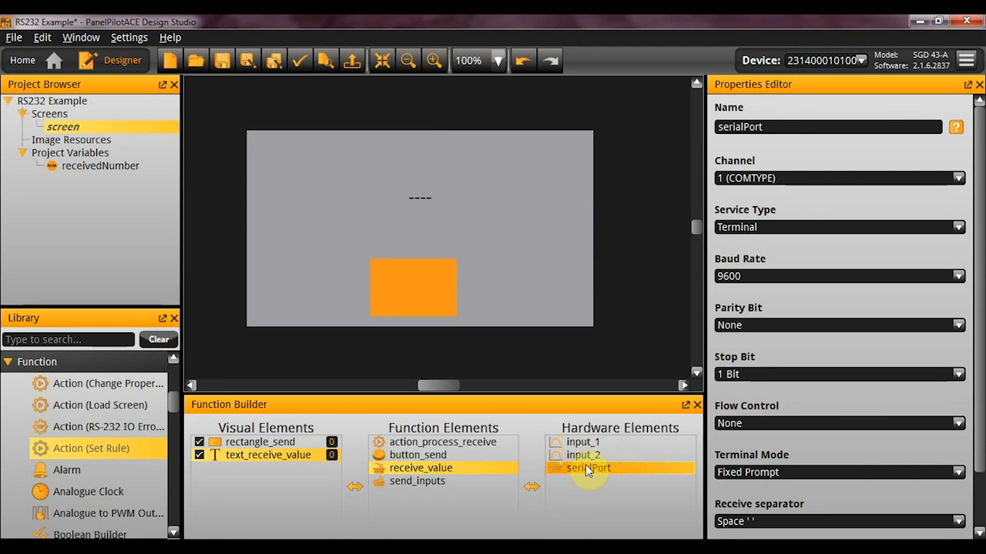